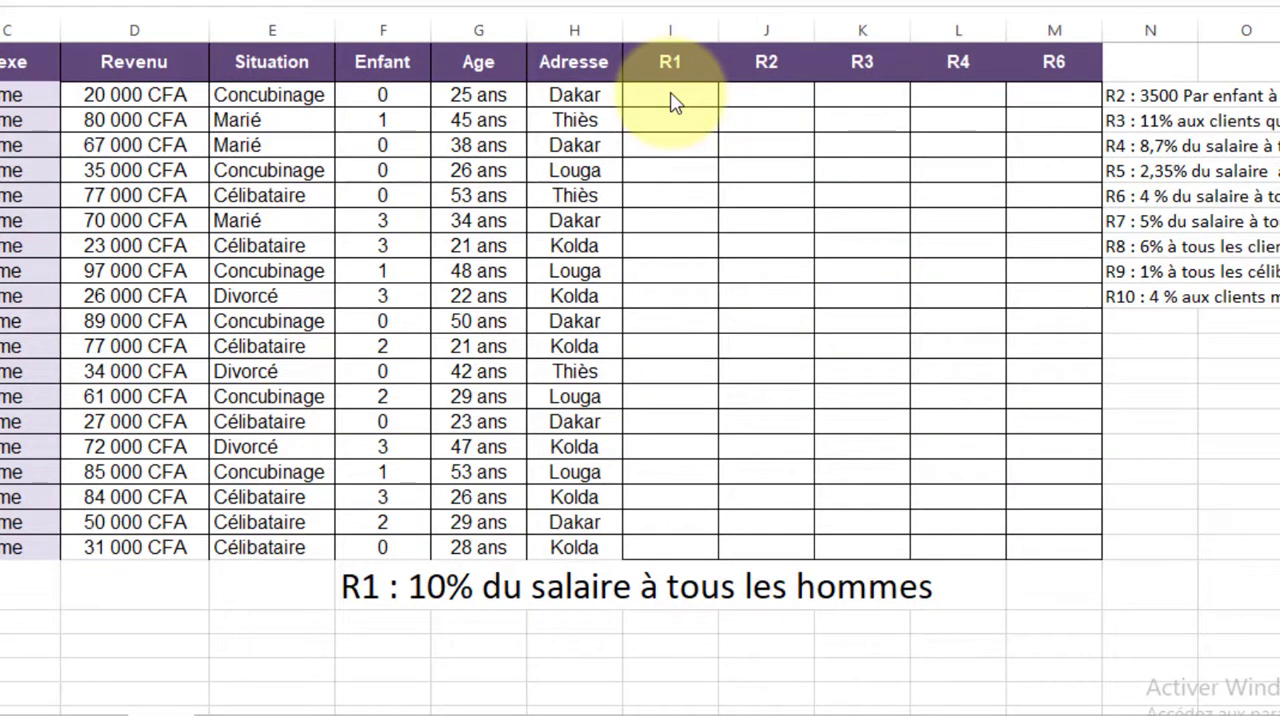
Enter 10% in cell C22, below the Sexe column, as the rate for rule R1
{"action": "left_click", "coordinate": [671, 96]}
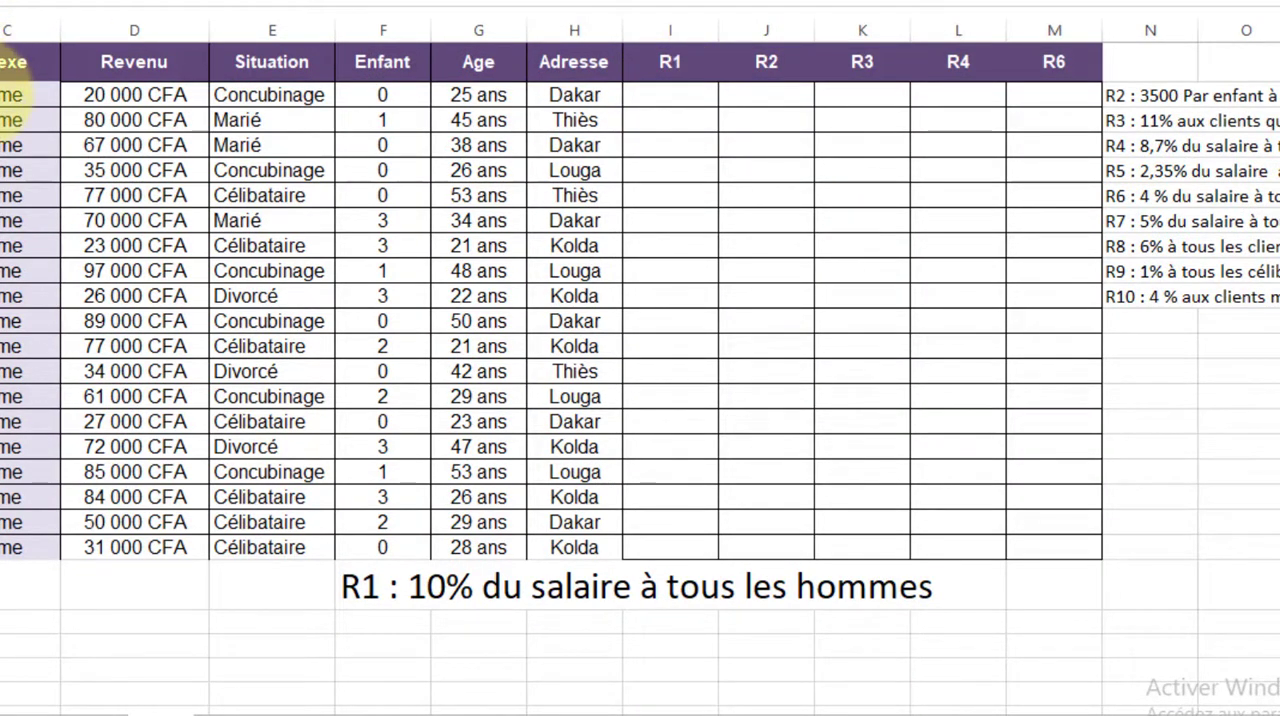
{"action": "left_click_drag", "start_coordinate": [12, 95], "coordinate": [2, 550]}
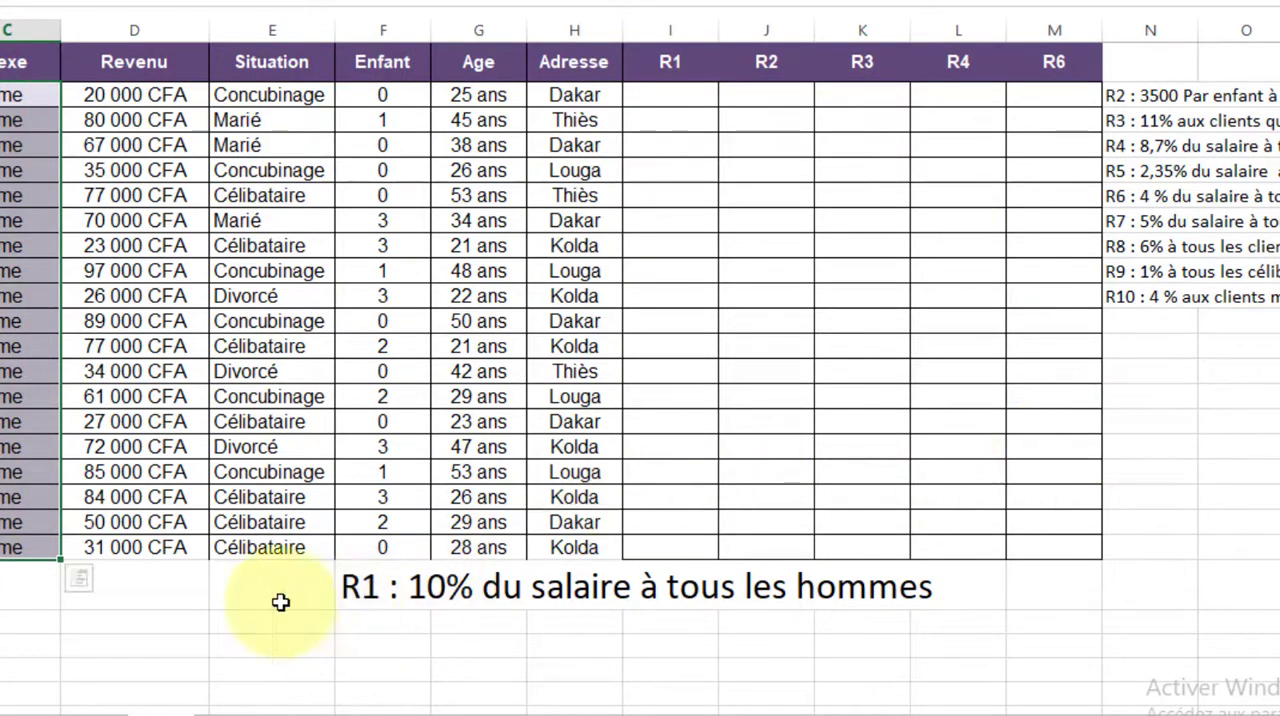
{"action": "left_click", "coordinate": [6, 626]}
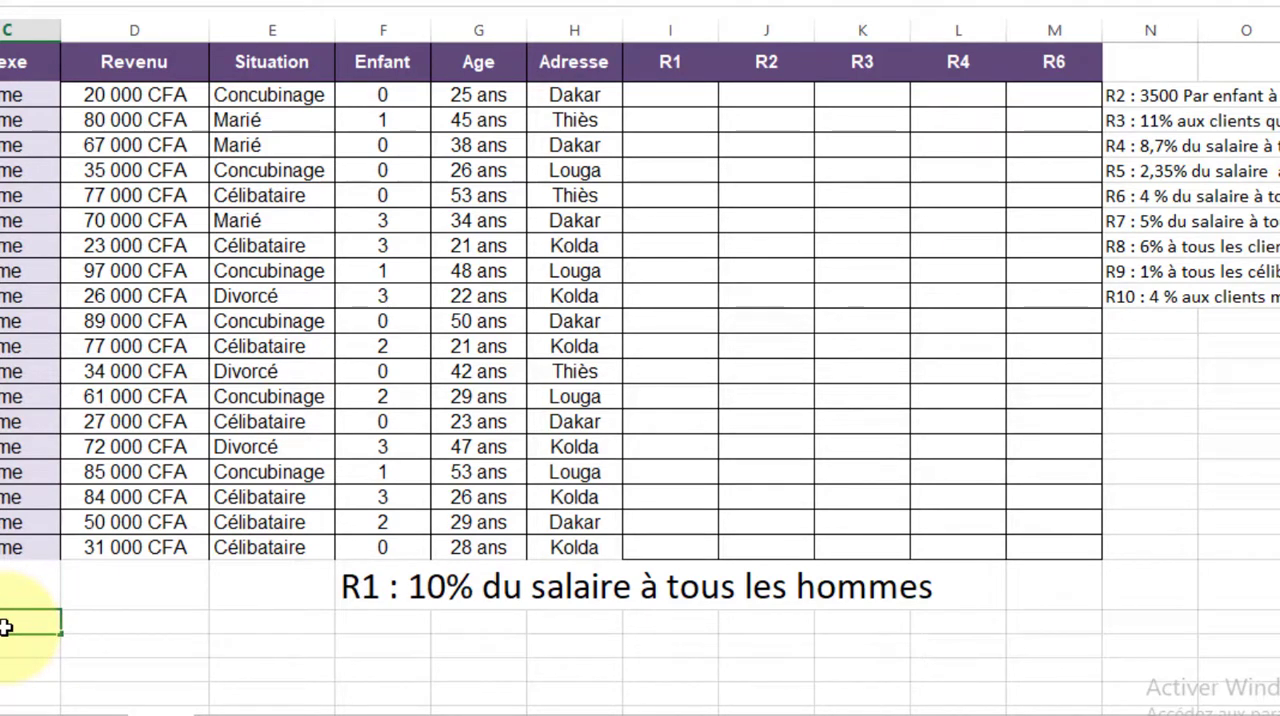
{"action": "type", "text": "10%"}
{"action": "left_click", "coordinate": [691, 100]}
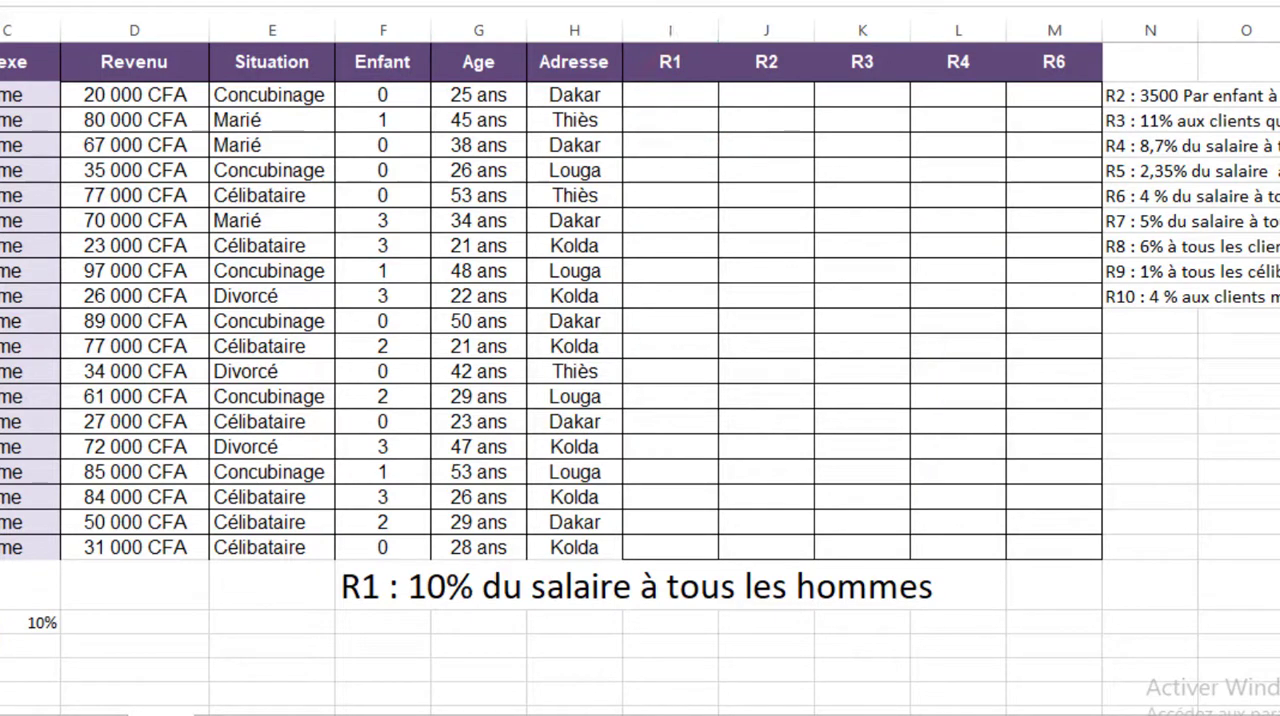
{"action": "left_click", "coordinate": [143, 646]}
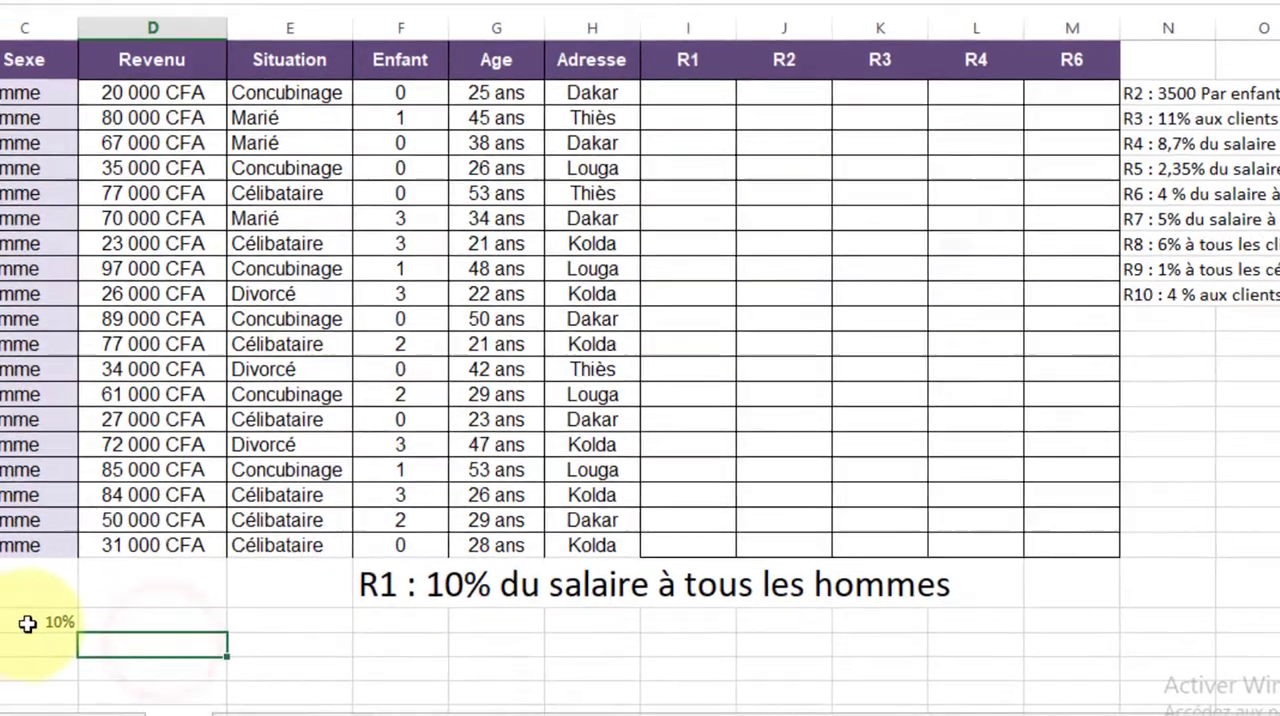
{"action": "left_click", "coordinate": [10, 625]}
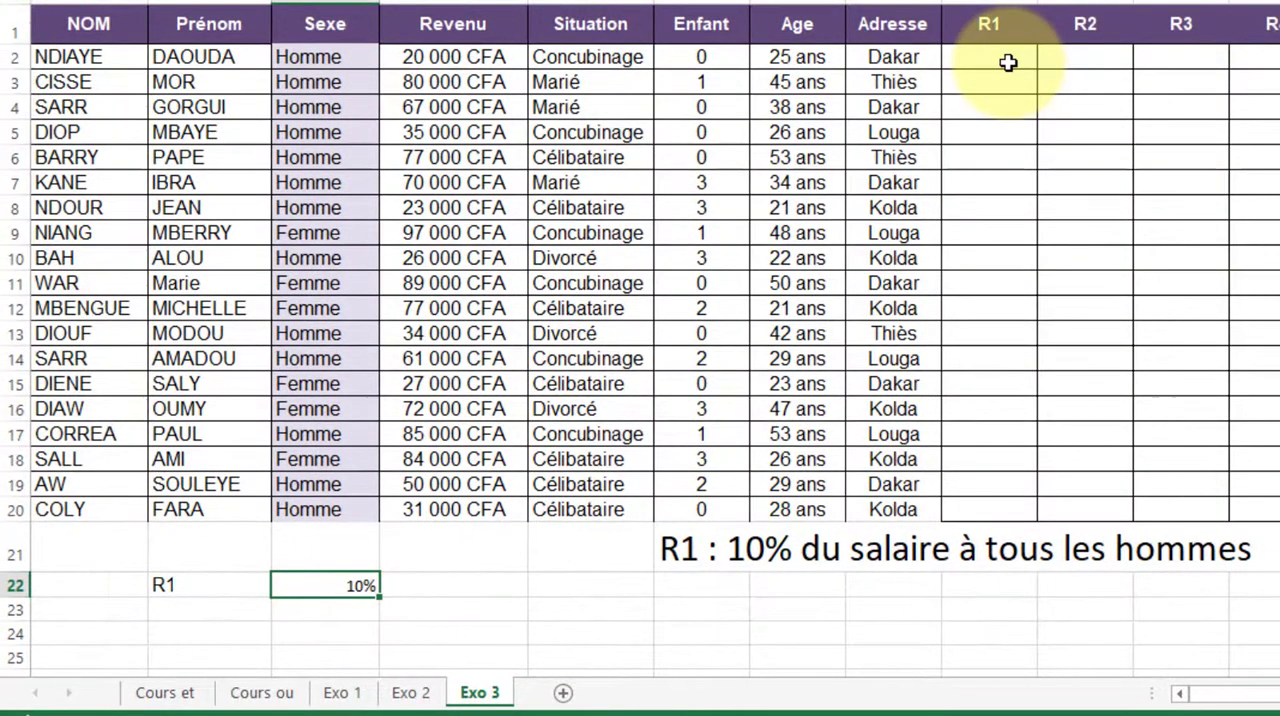
Begin an SI formula in I2, the first R1 cell, testing whether C2 equals "homme"
{"action": "left_click", "coordinate": [937, 70]}
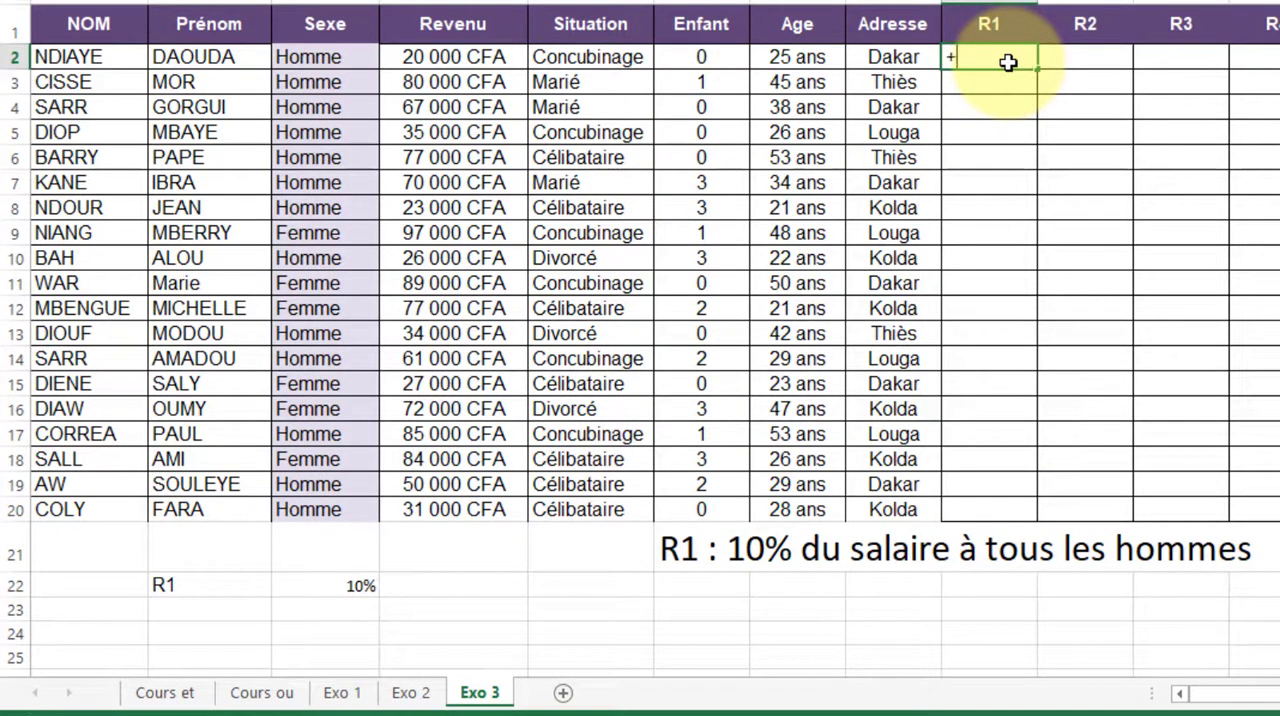
{"action": "type", "text": "=Si"}
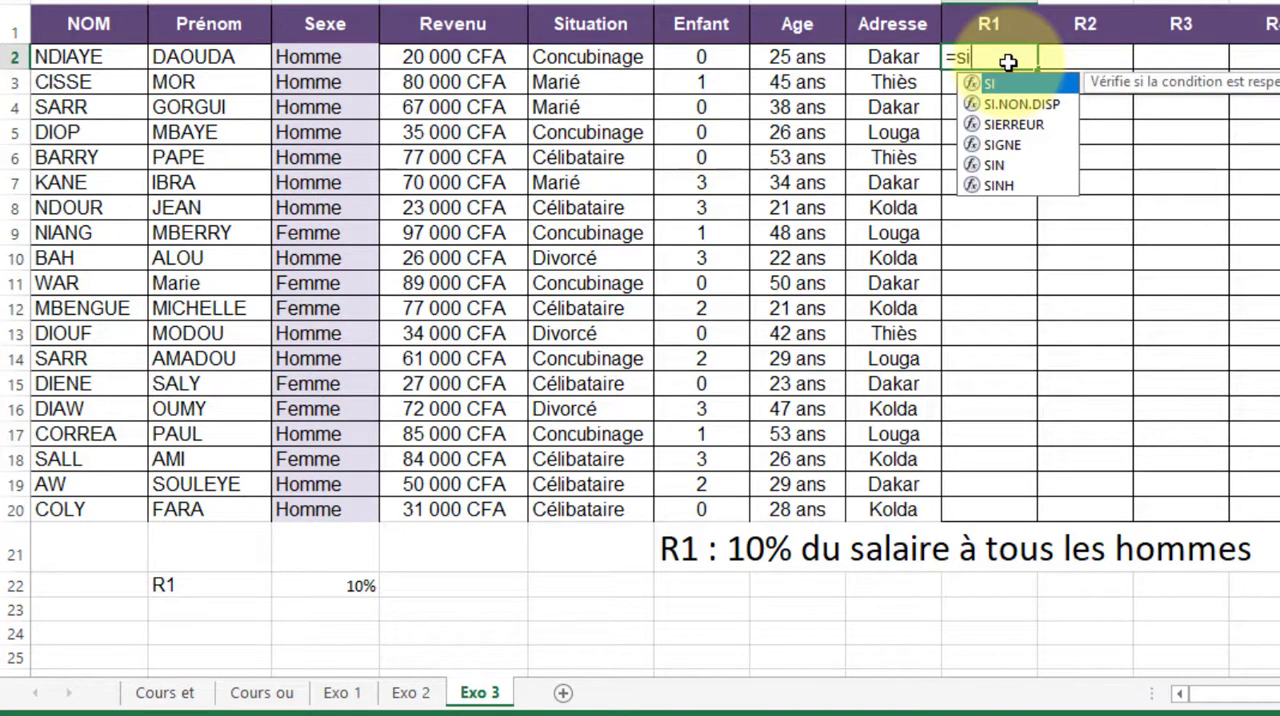
{"action": "double_click", "coordinate": [1001, 83]}
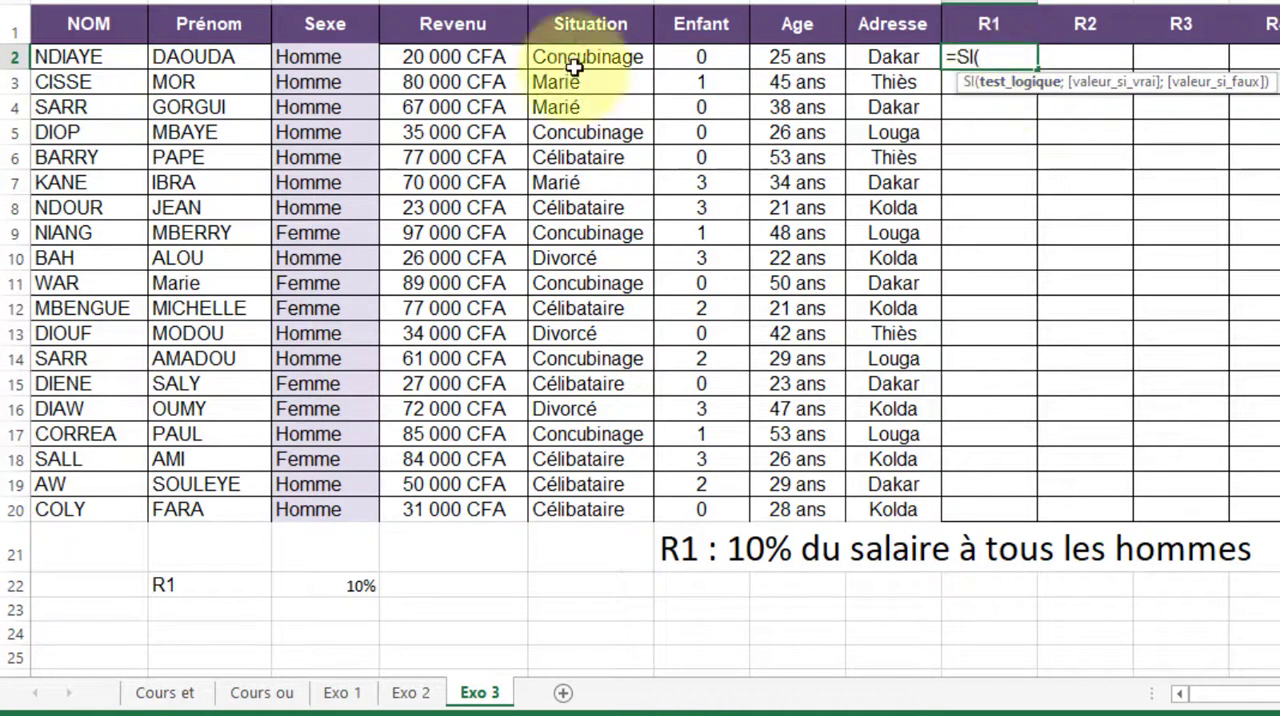
{"action": "left_click", "coordinate": [338, 56]}
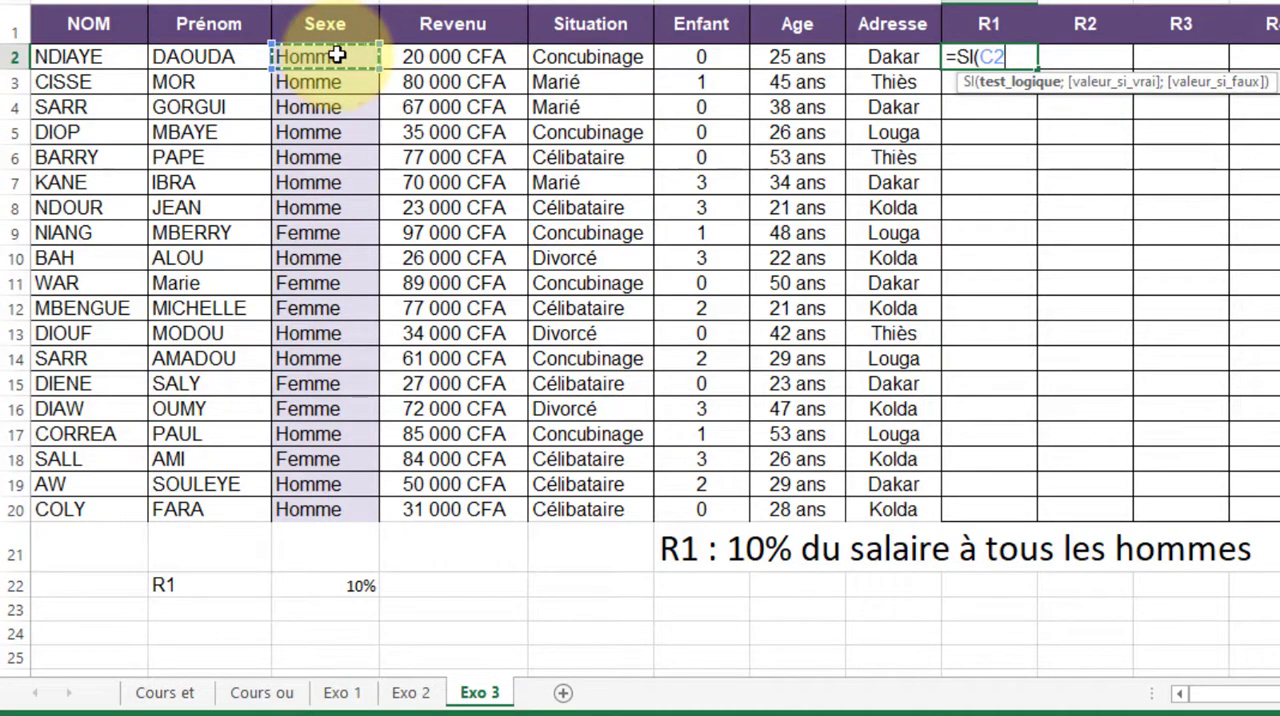
{"action": "type", "text": "="}
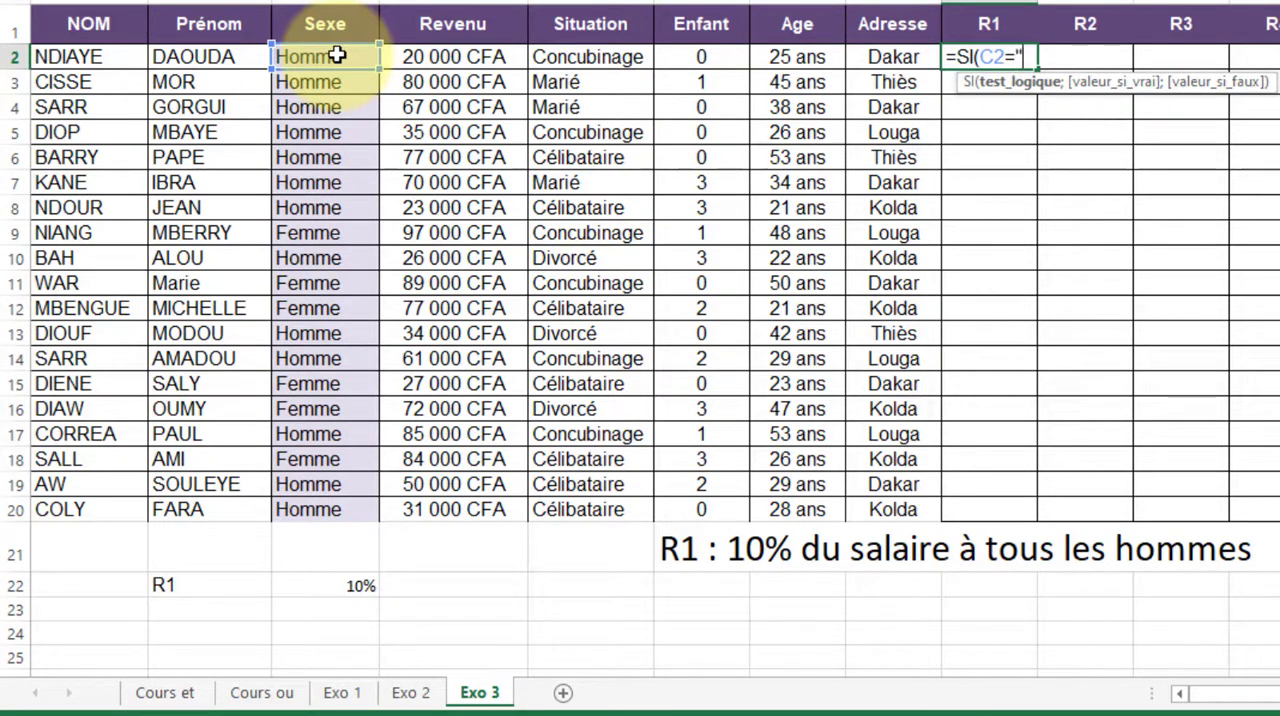
{"action": "type", "text": "\"homme"}
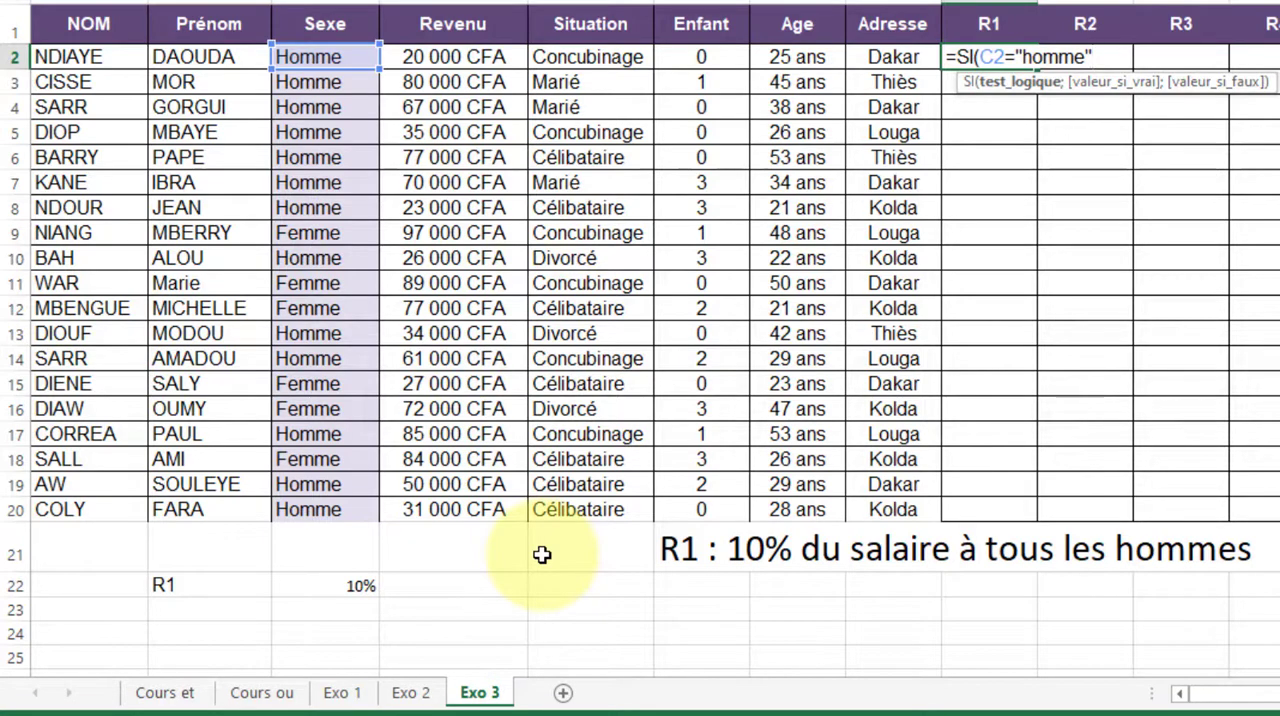
{"action": "type", "text": ";"}
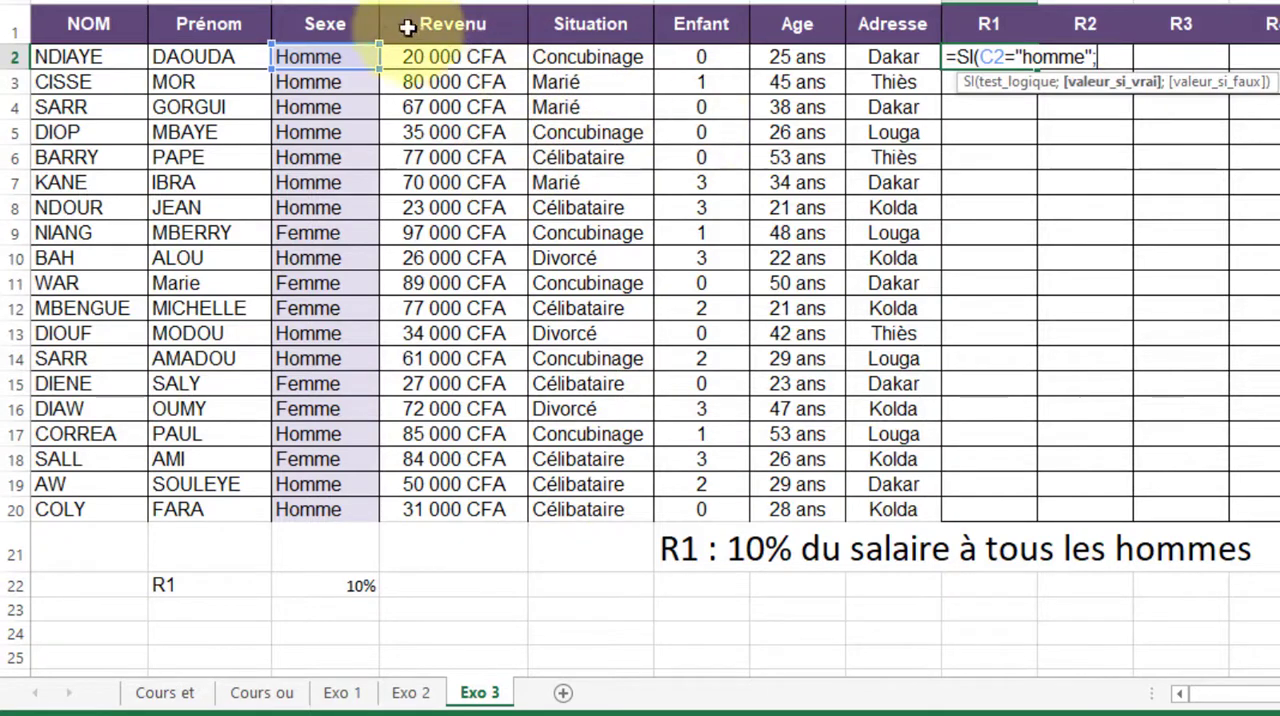
Complete the I2 formula to return D2*$C$22 when the test is true and 0 otherwise
{"action": "left_click", "coordinate": [436, 58]}
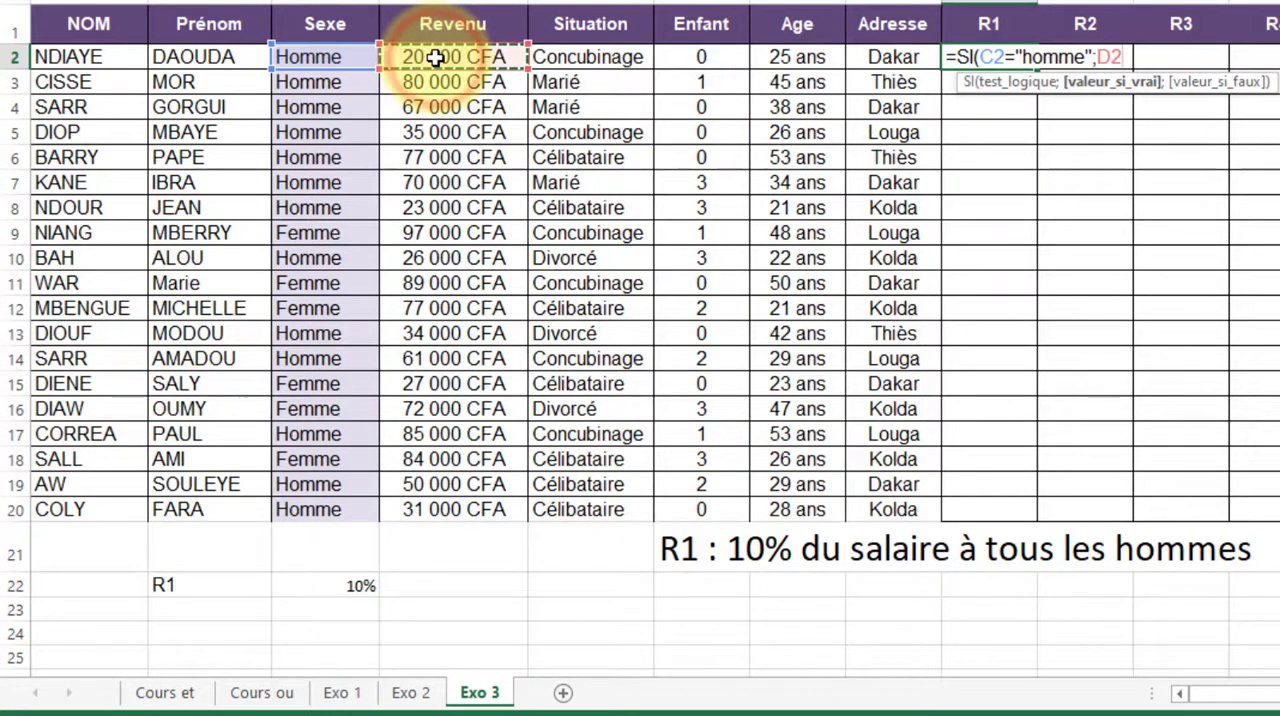
{"action": "type", "text": "*"}
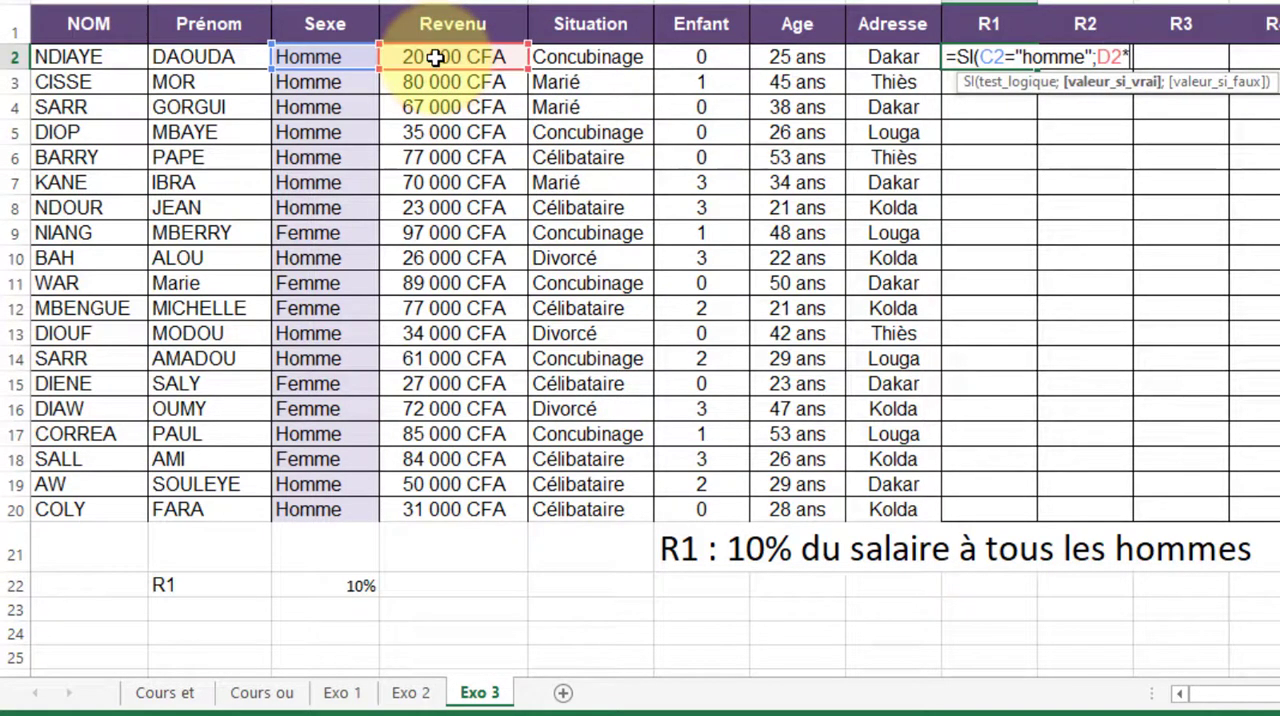
{"action": "left_click", "coordinate": [334, 585]}
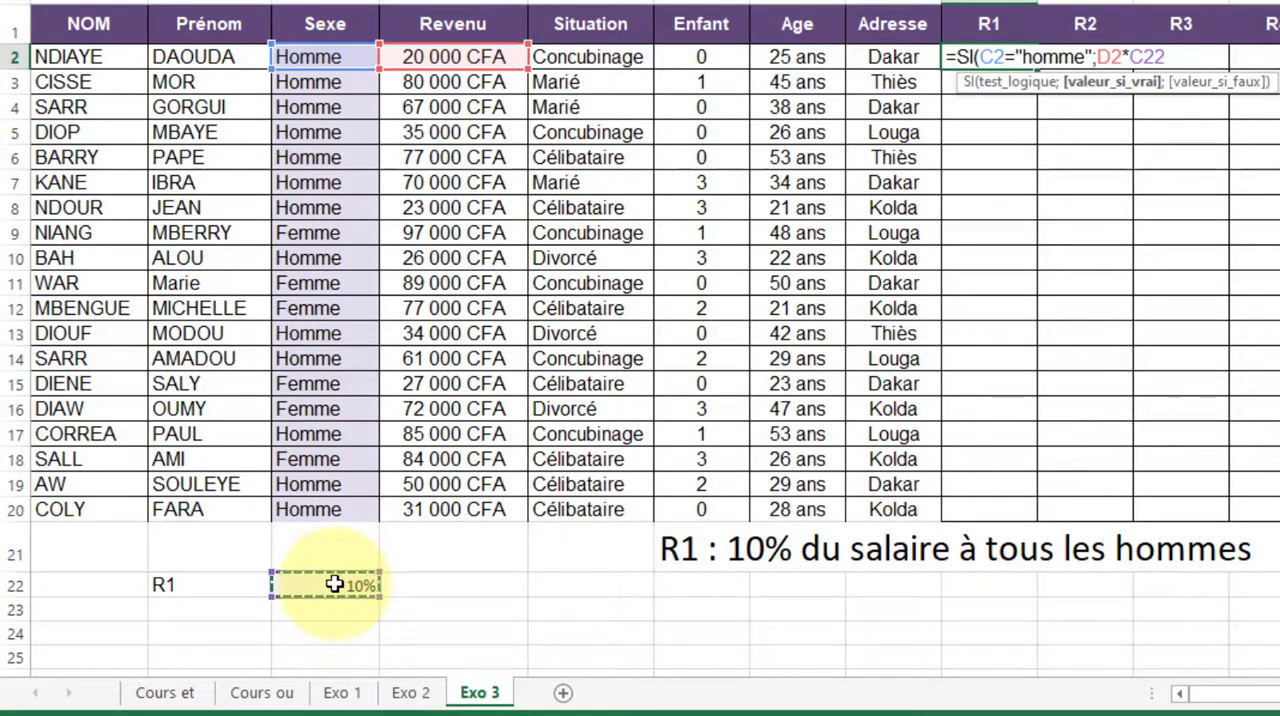
{"action": "key", "text": "F4"}
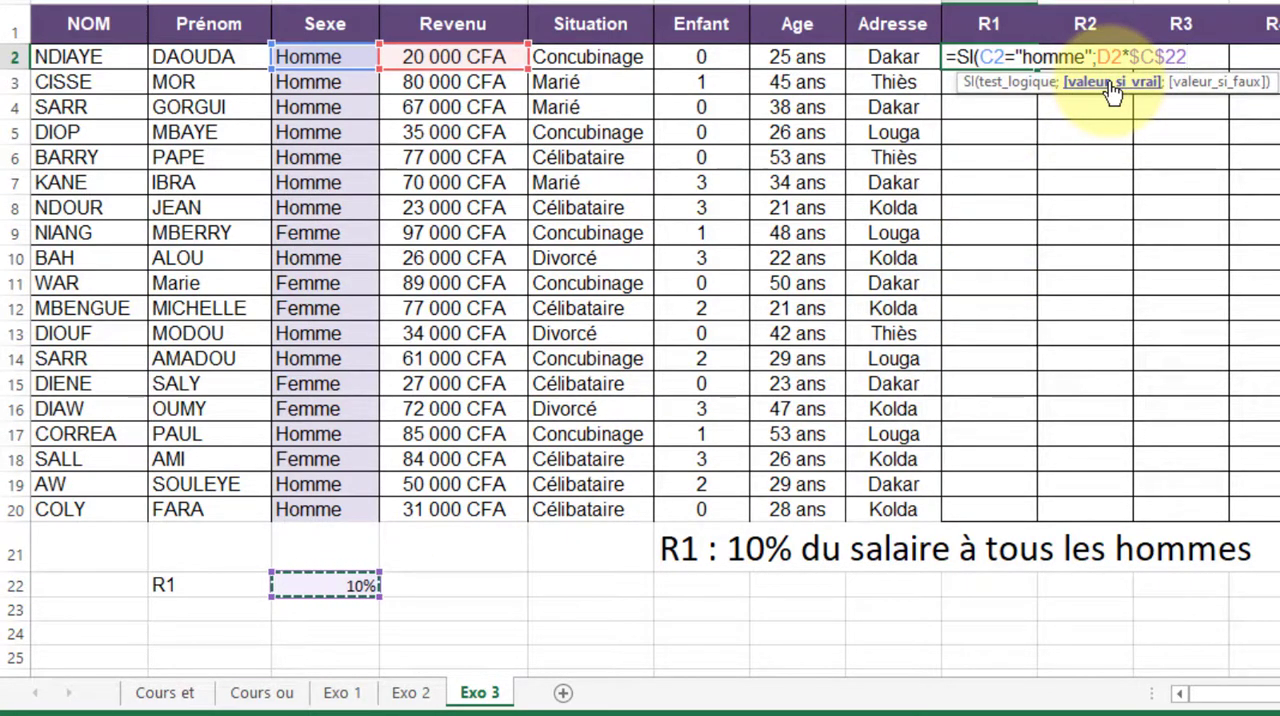
{"action": "type", "text": ";"}
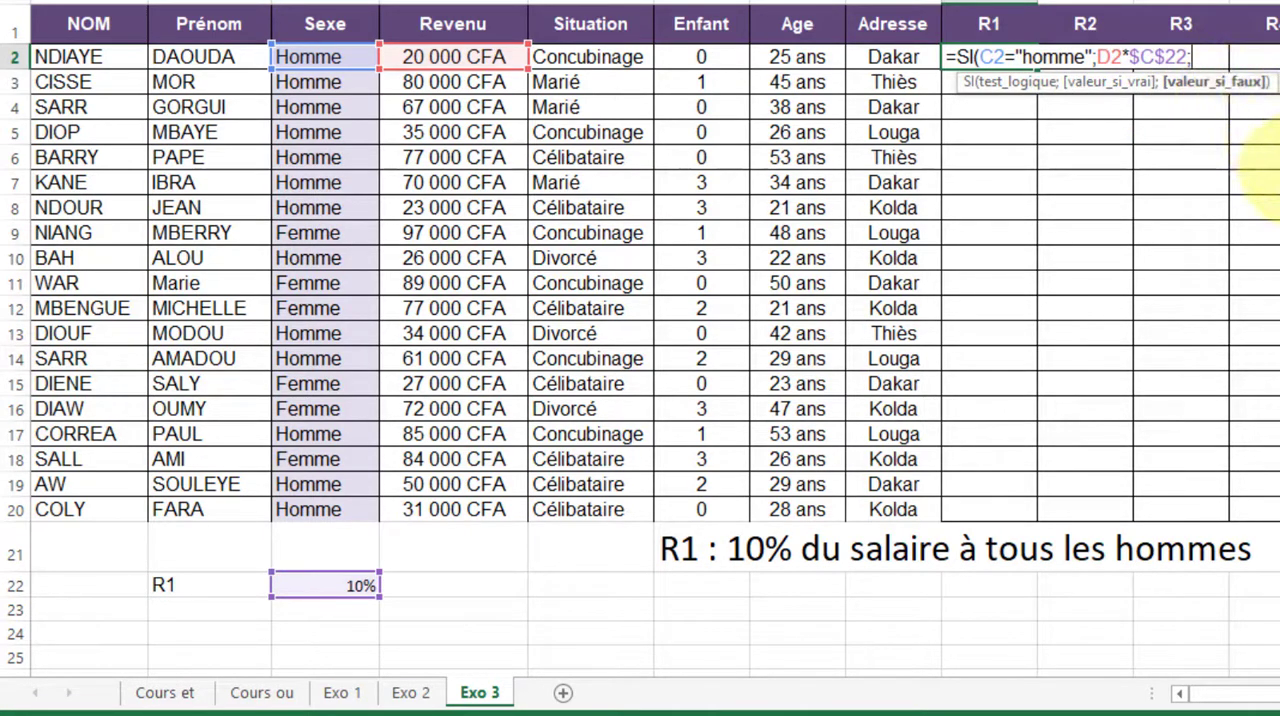
{"action": "type", "text": "0)"}
{"action": "key", "text": "Return"}
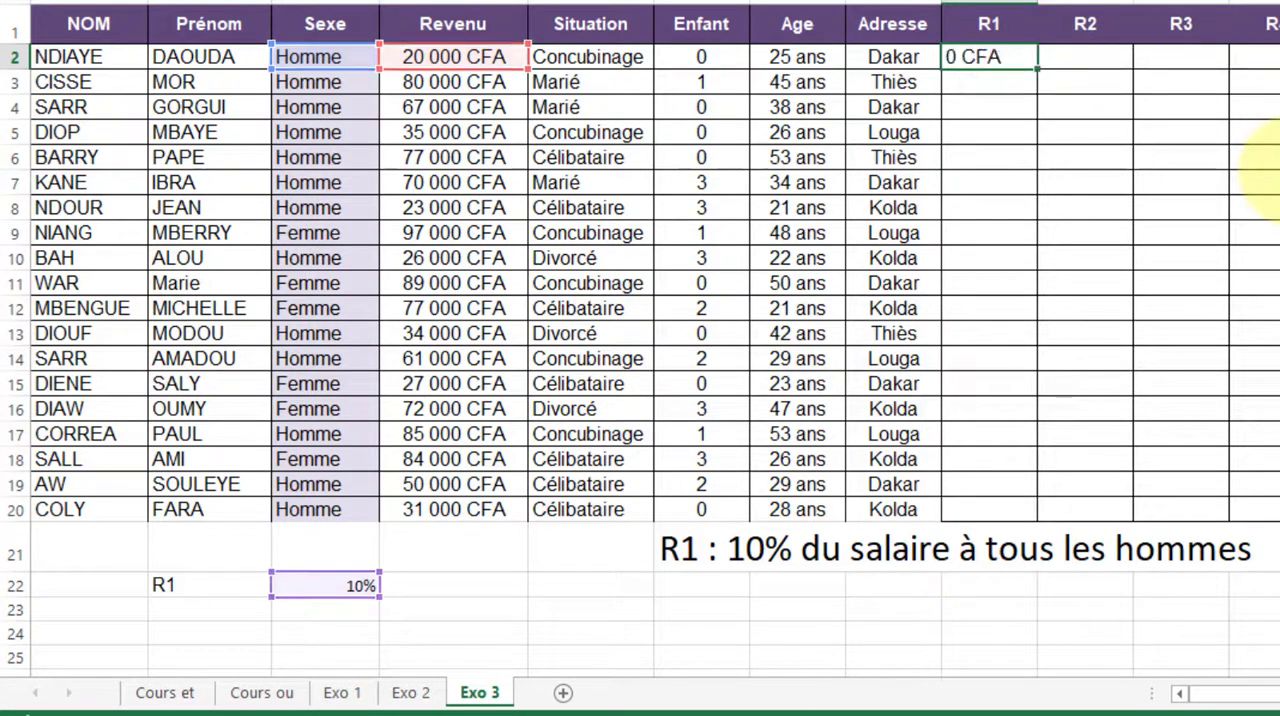
Widen column I slightly and fill the R1 formula from I2 down to the last client row, checking the women's results
{"action": "left_click", "coordinate": [1004, 58]}
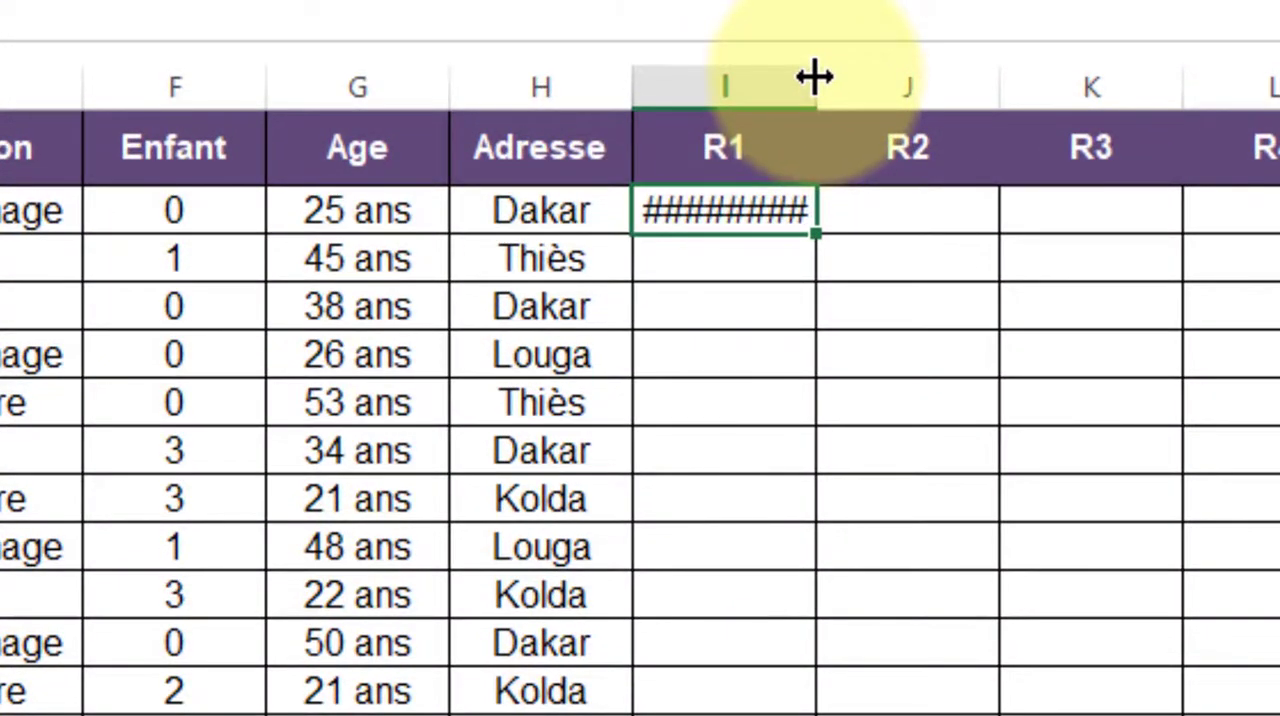
{"action": "left_click_drag", "start_coordinate": [805, 74], "coordinate": [846, 84]}
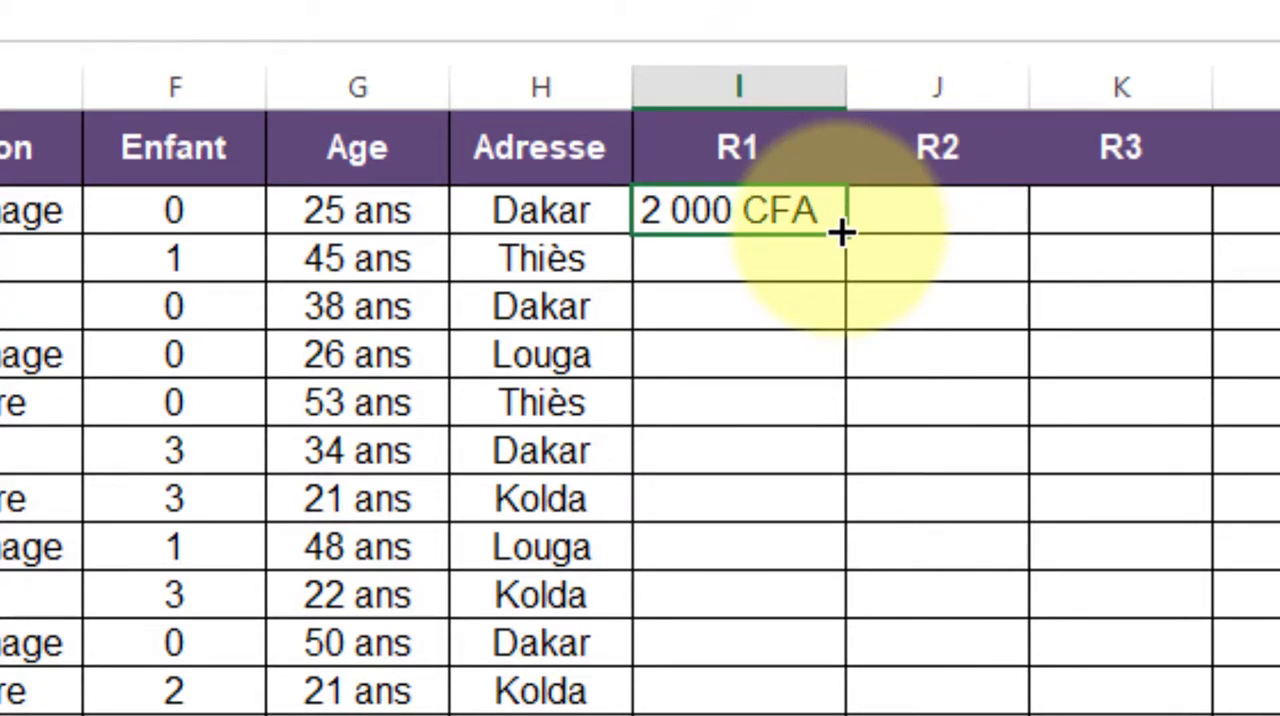
{"action": "left_click_drag", "start_coordinate": [841, 232], "coordinate": [780, 712]}
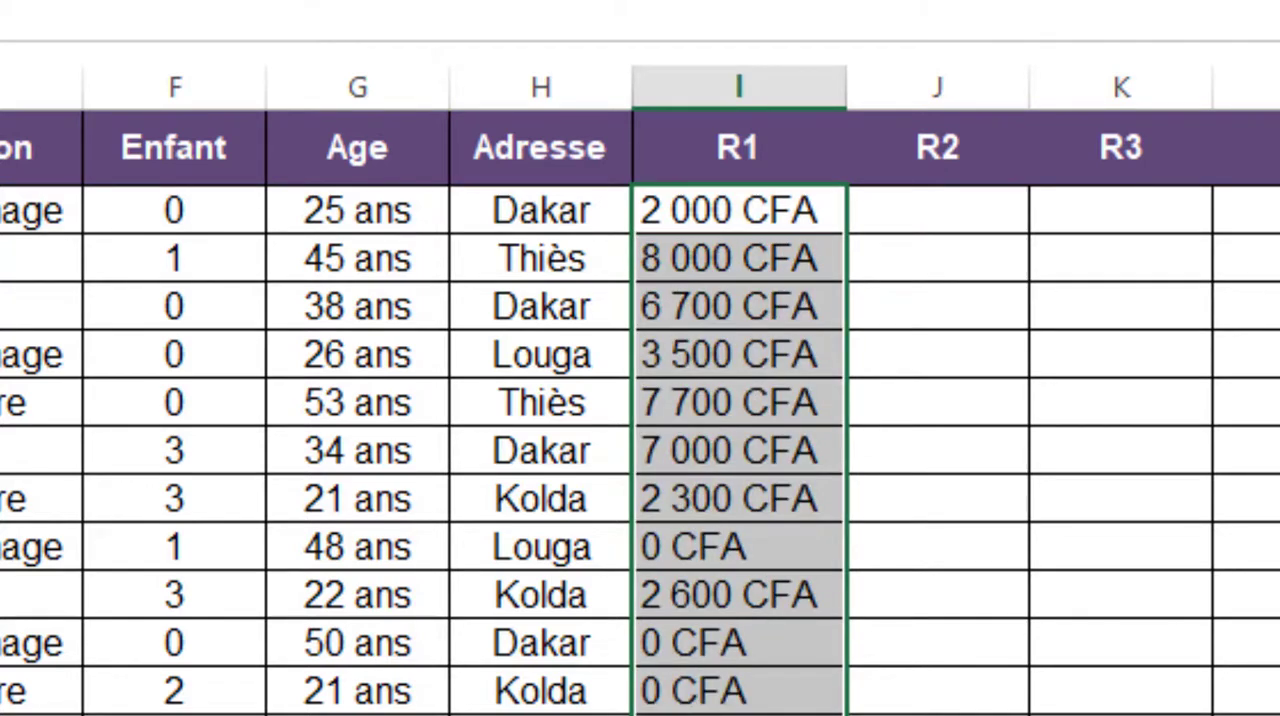
{"action": "left_click", "coordinate": [709, 557]}
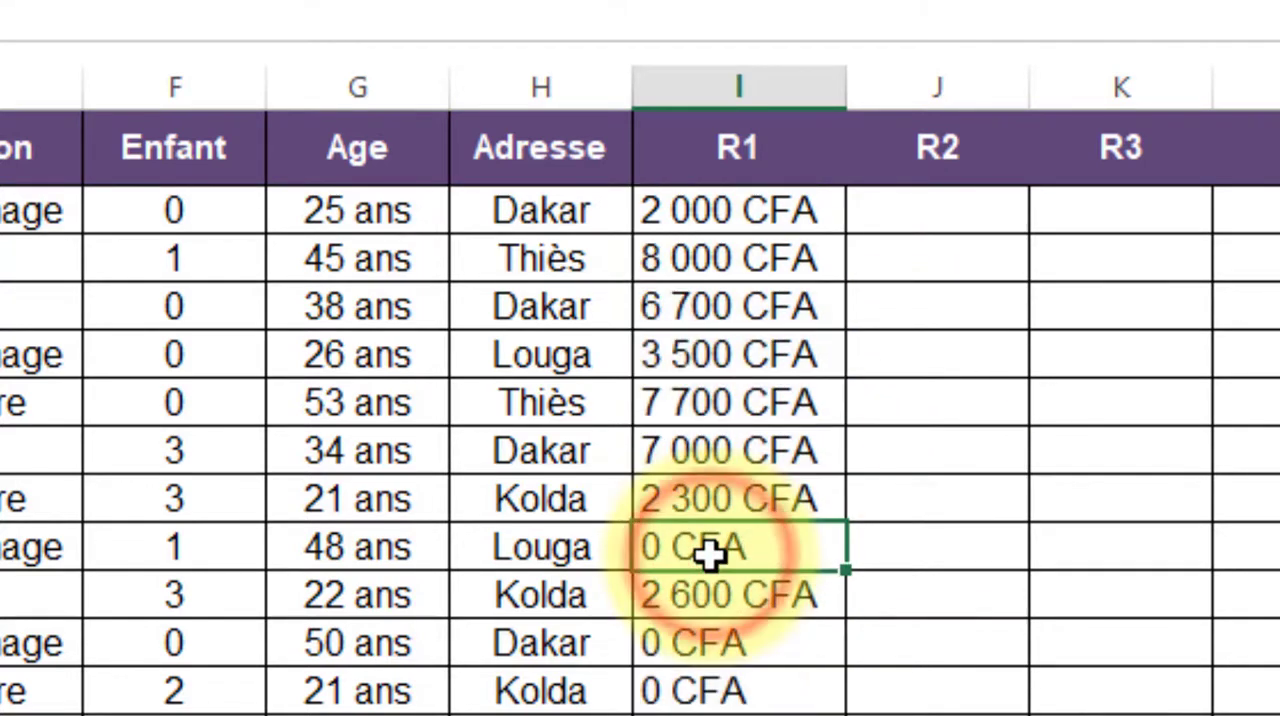
{"action": "left_click", "coordinate": [705, 652]}
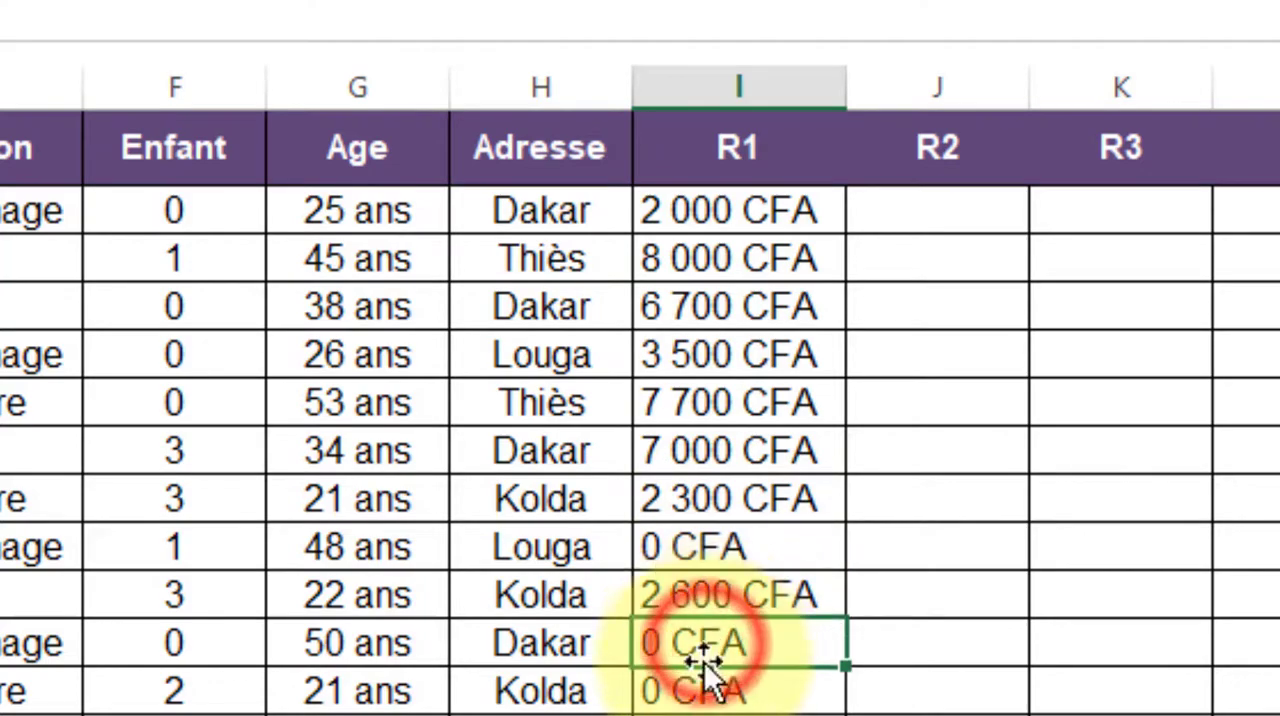
{"action": "left_click", "coordinate": [690, 688]}
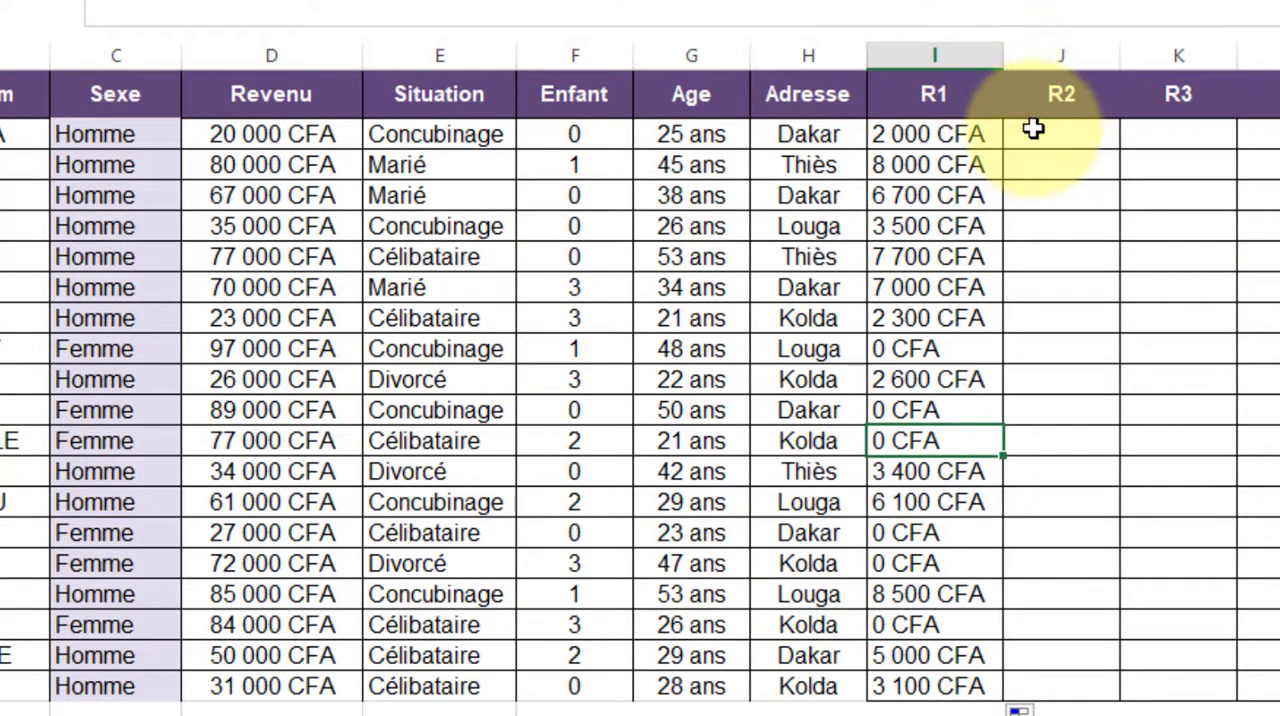
Widen column J slightly and display the R2 rule text below the table with =N2 in F21
{"action": "left_click", "coordinate": [1046, 130]}
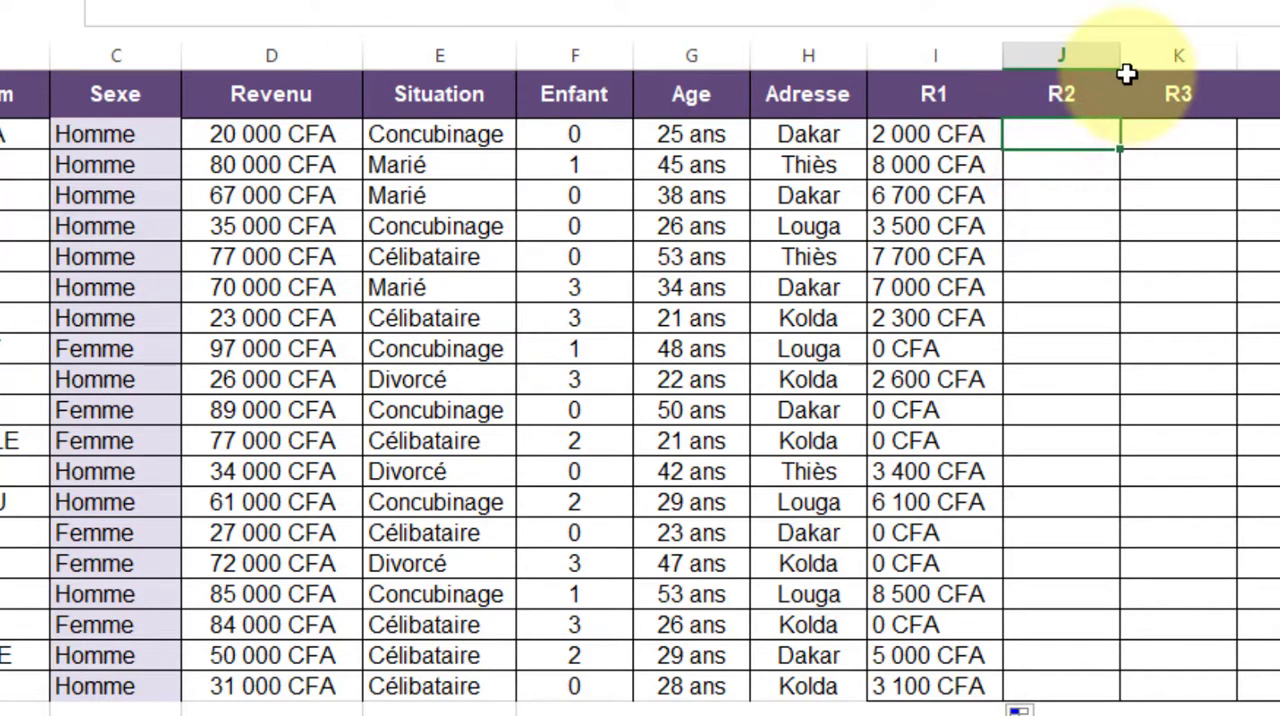
{"action": "left_click_drag", "start_coordinate": [1120, 51], "coordinate": [1148, 51]}
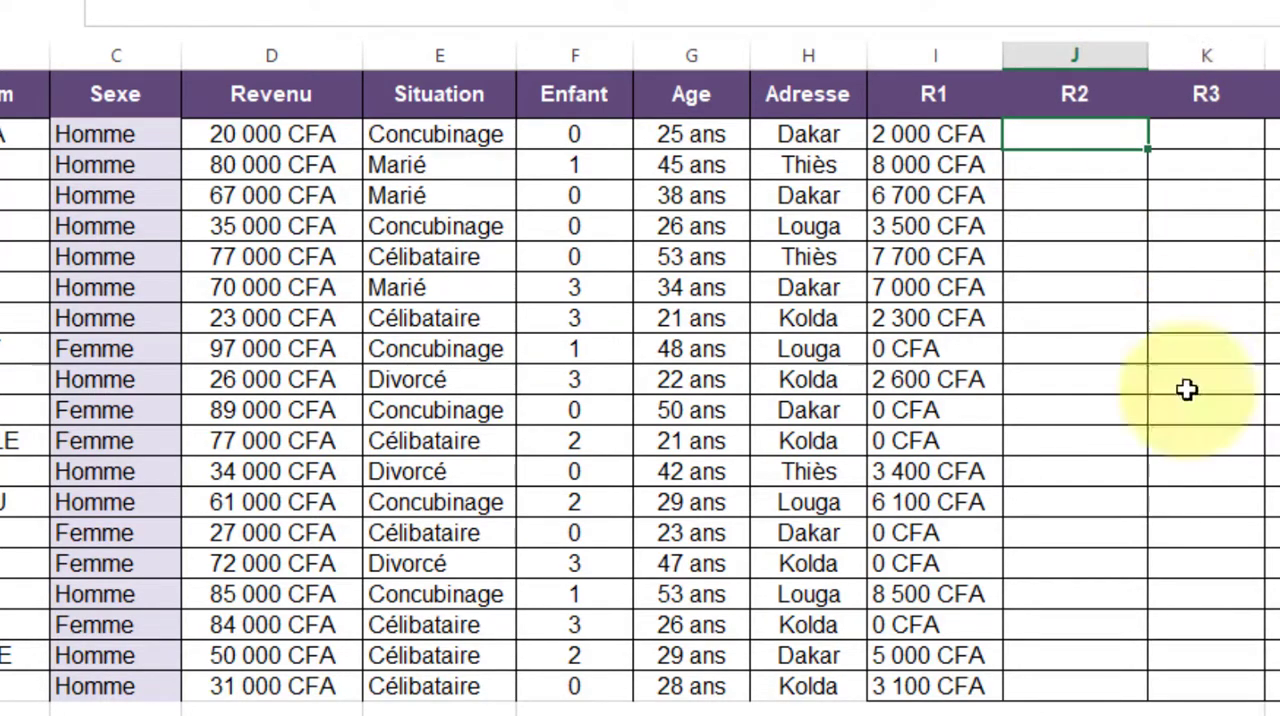
{"action": "left_click", "coordinate": [572, 707]}
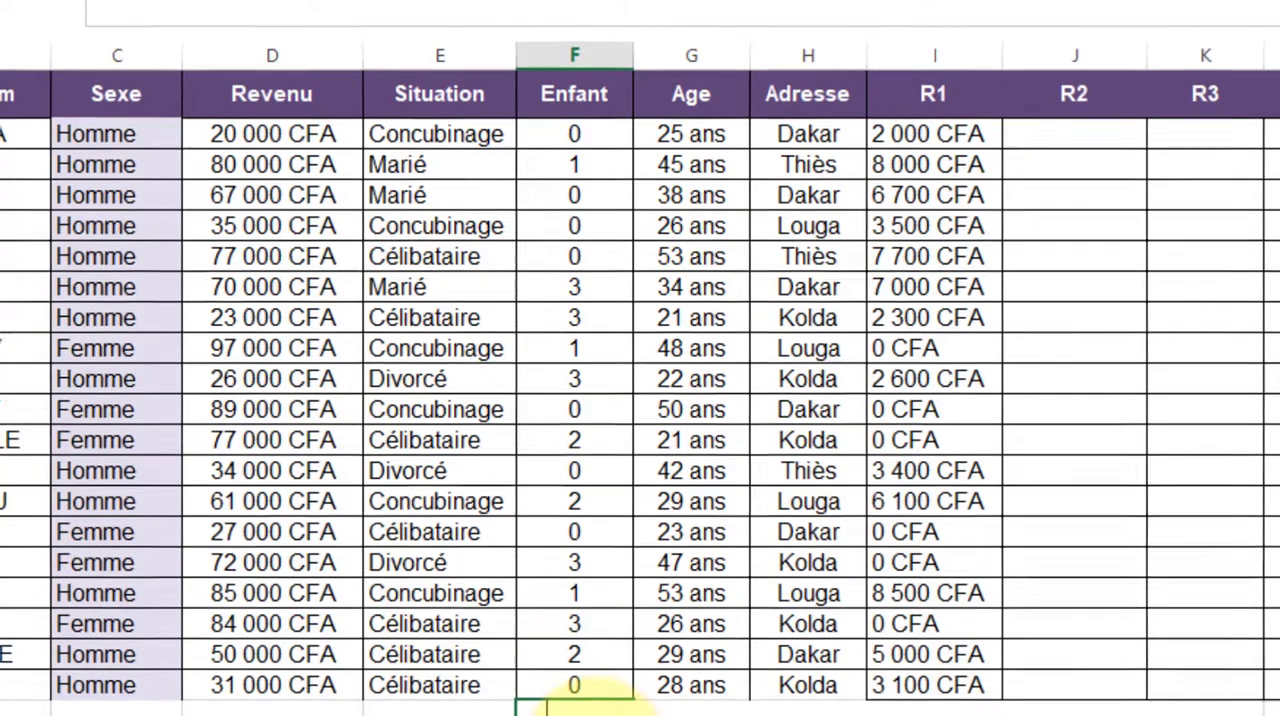
{"action": "type", "text": "=N2"}
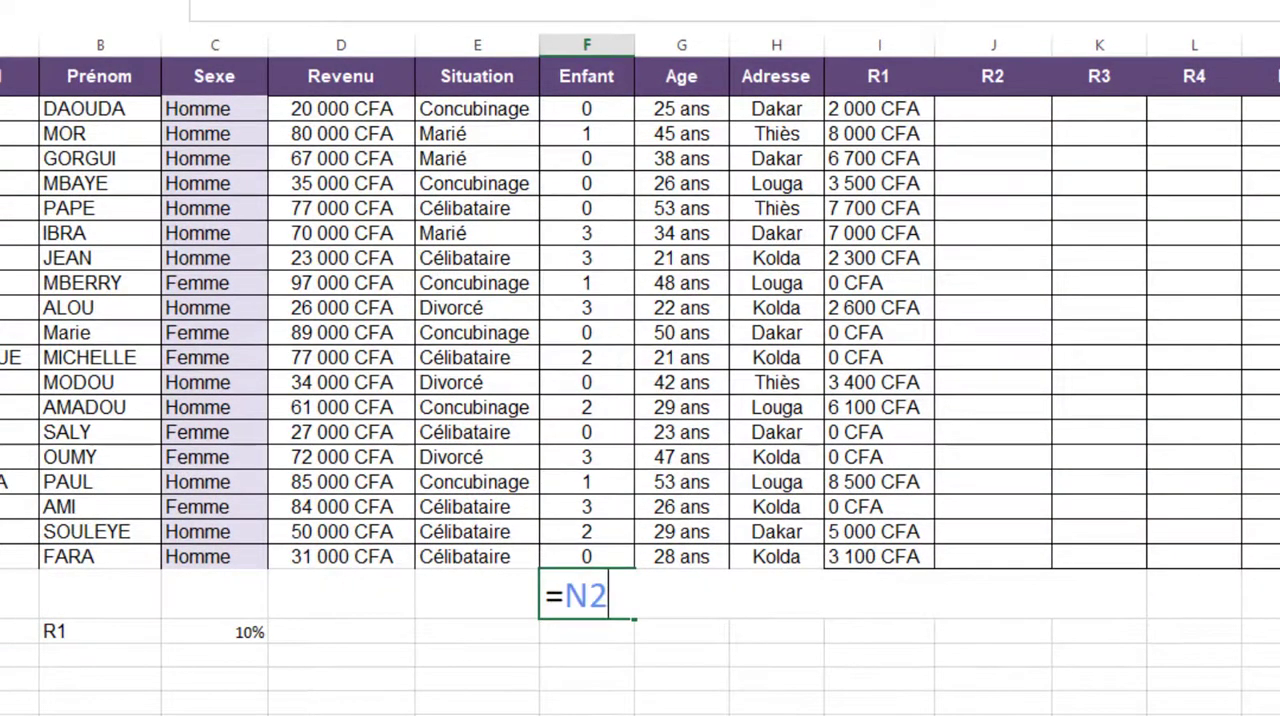
{"action": "key", "text": "Return"}
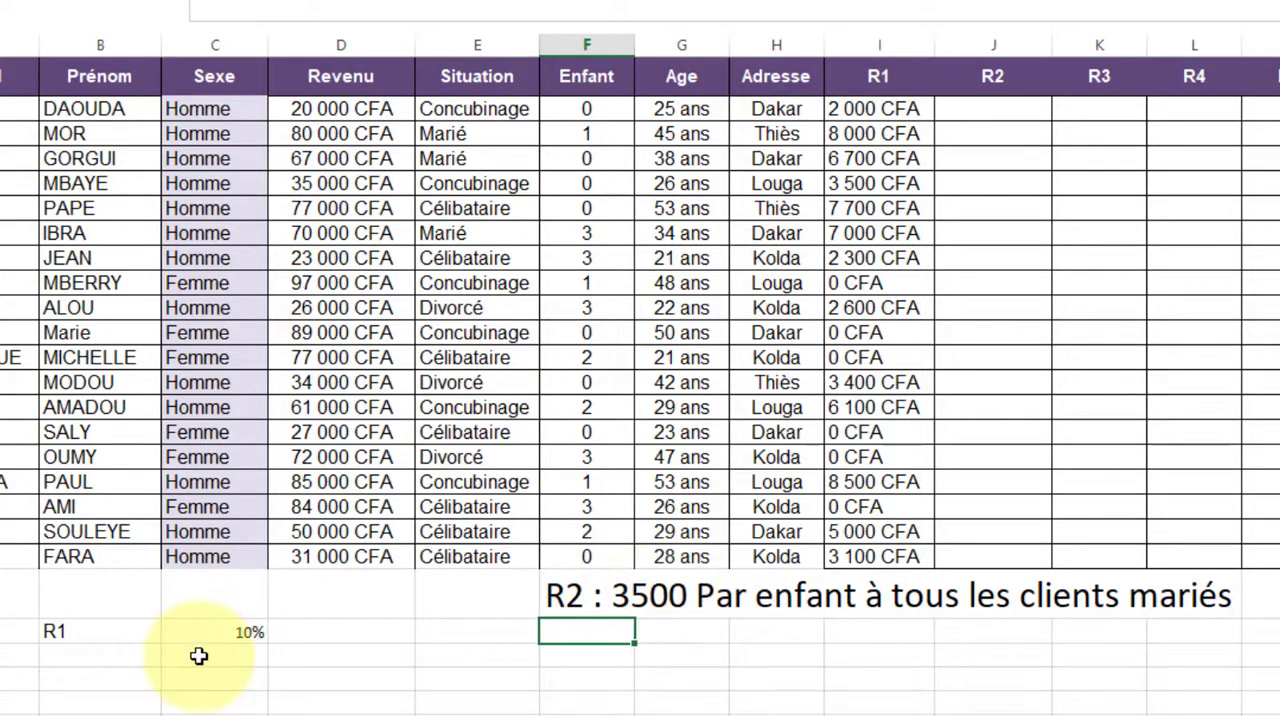
Enter the R2 amount 3500 in C23 and label it "allocation" in B23
{"action": "left_click", "coordinate": [199, 655]}
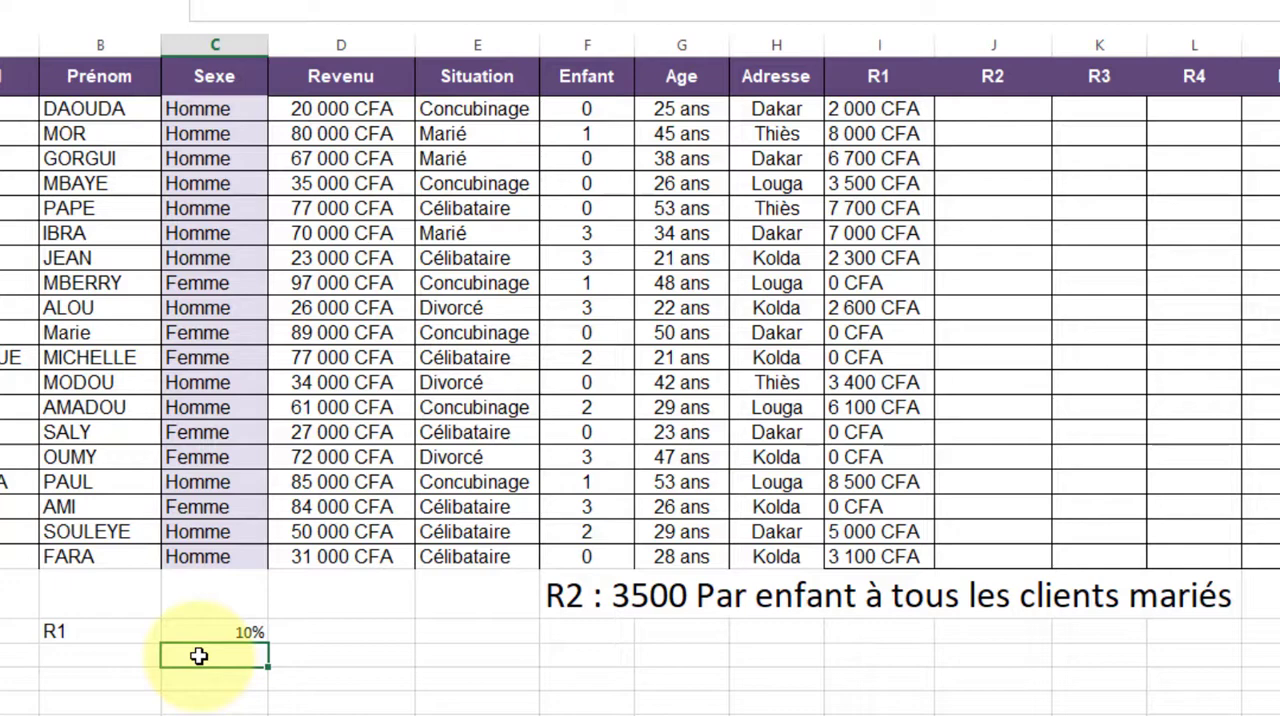
{"action": "type", "text": "3500"}
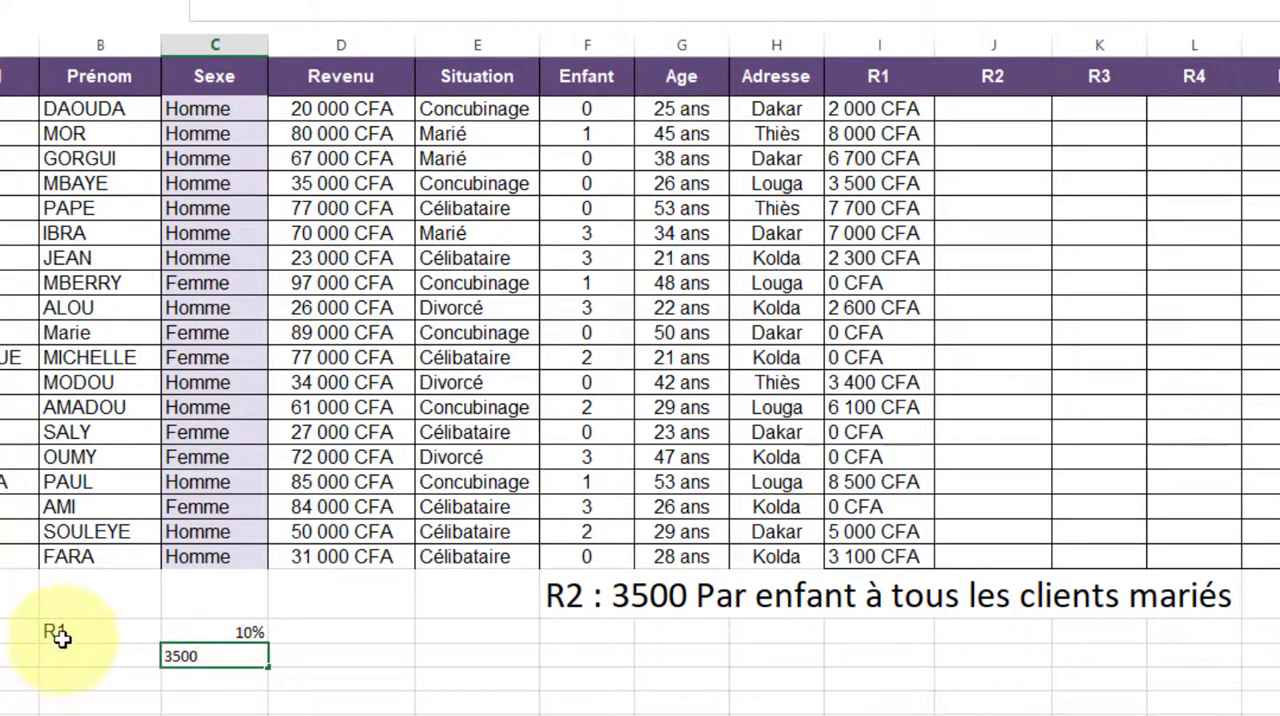
{"action": "left_click", "coordinate": [77, 651]}
{"action": "type", "text": "a"}
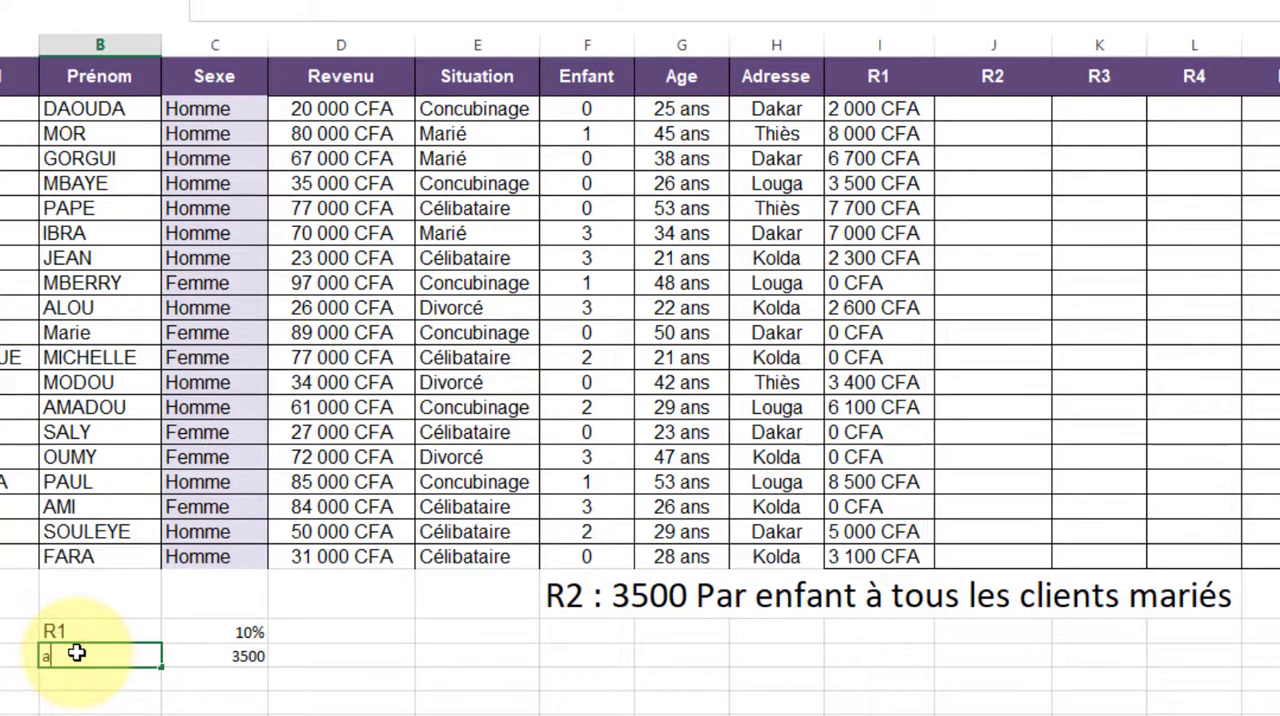
{"action": "type", "text": "llocation"}
{"action": "left_click", "coordinate": [379, 609]}
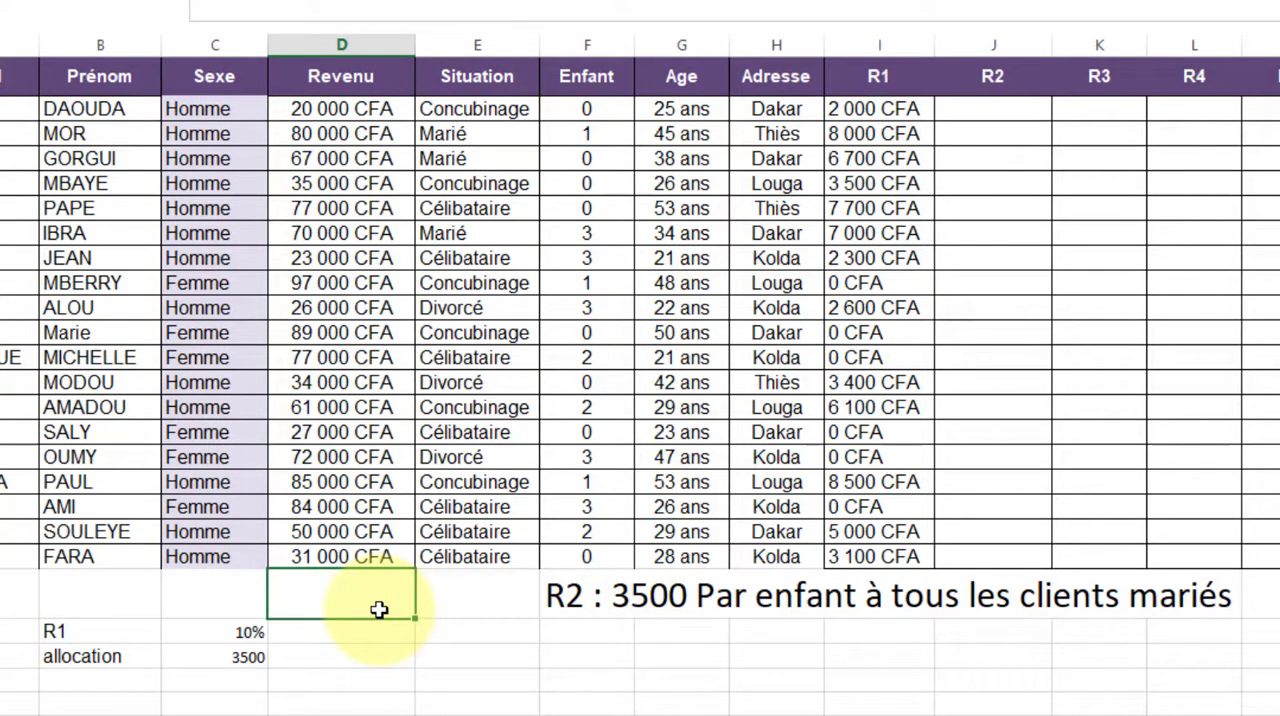
Start a SI formula in J2 with the logical test E2="marié"
{"action": "left_click", "coordinate": [983, 108]}
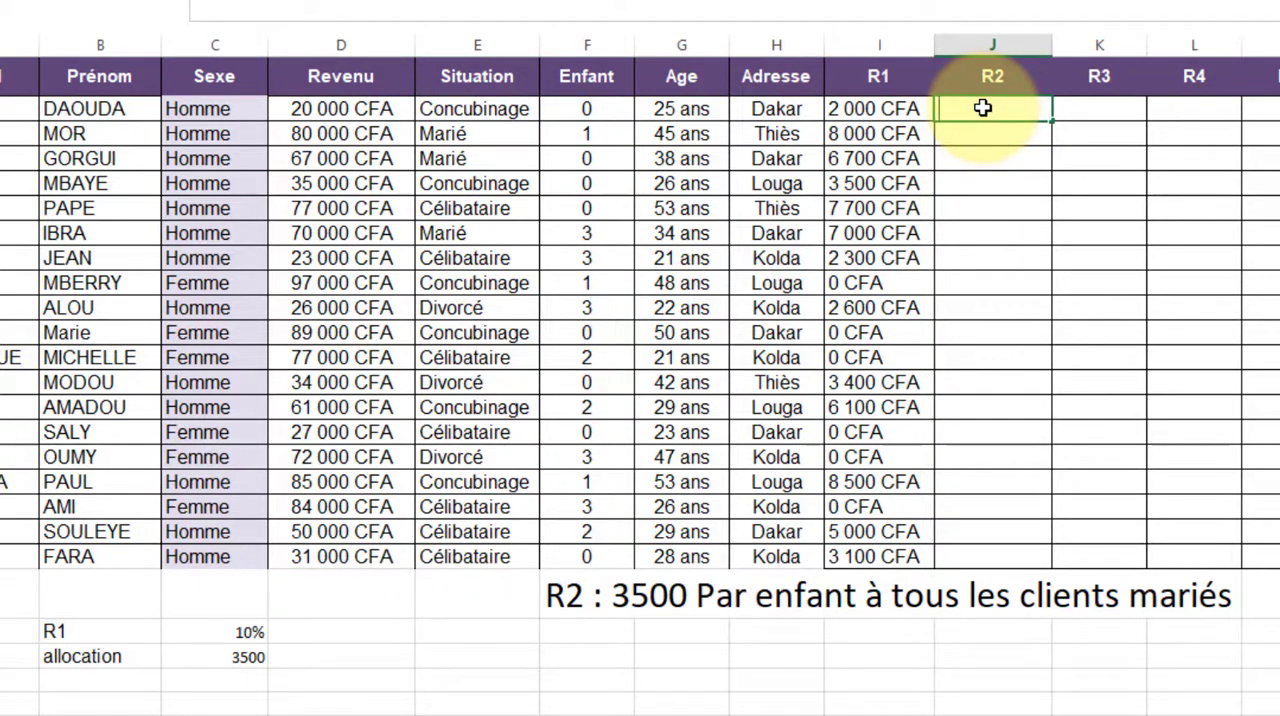
{"action": "type", "text": "="}
{"action": "type", "text": "si"}
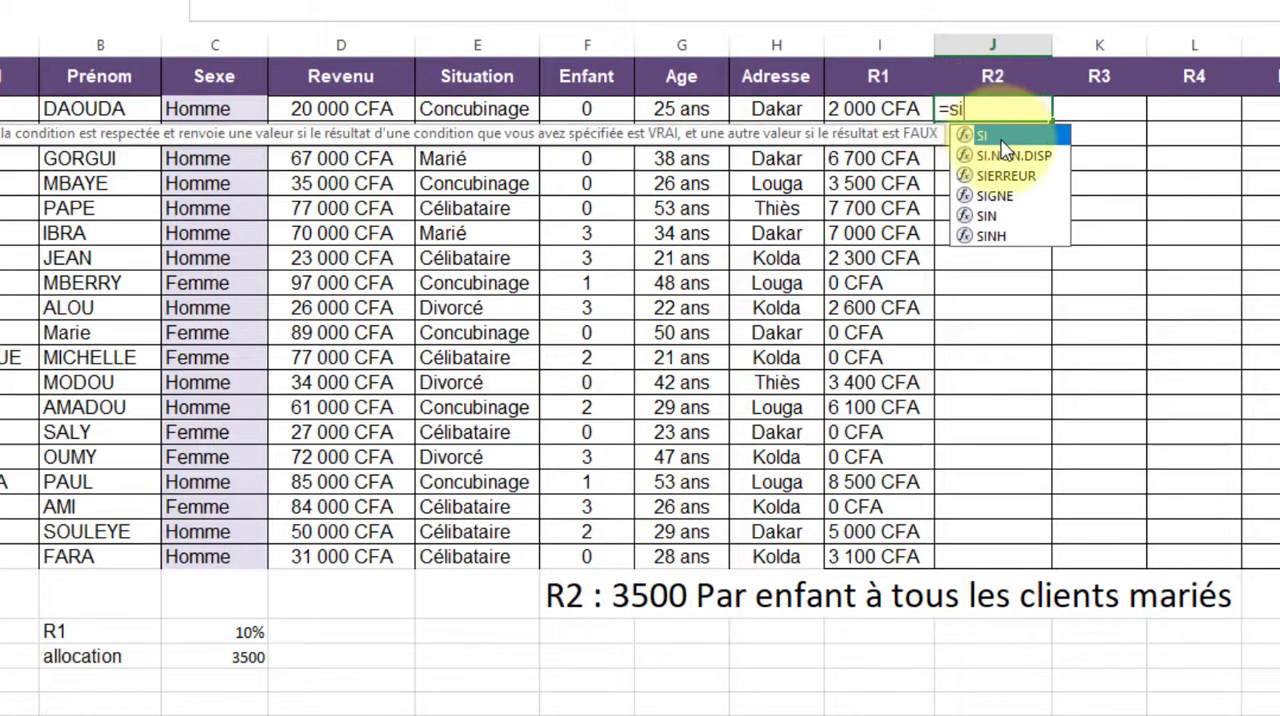
{"action": "double_click", "coordinate": [1000, 141]}
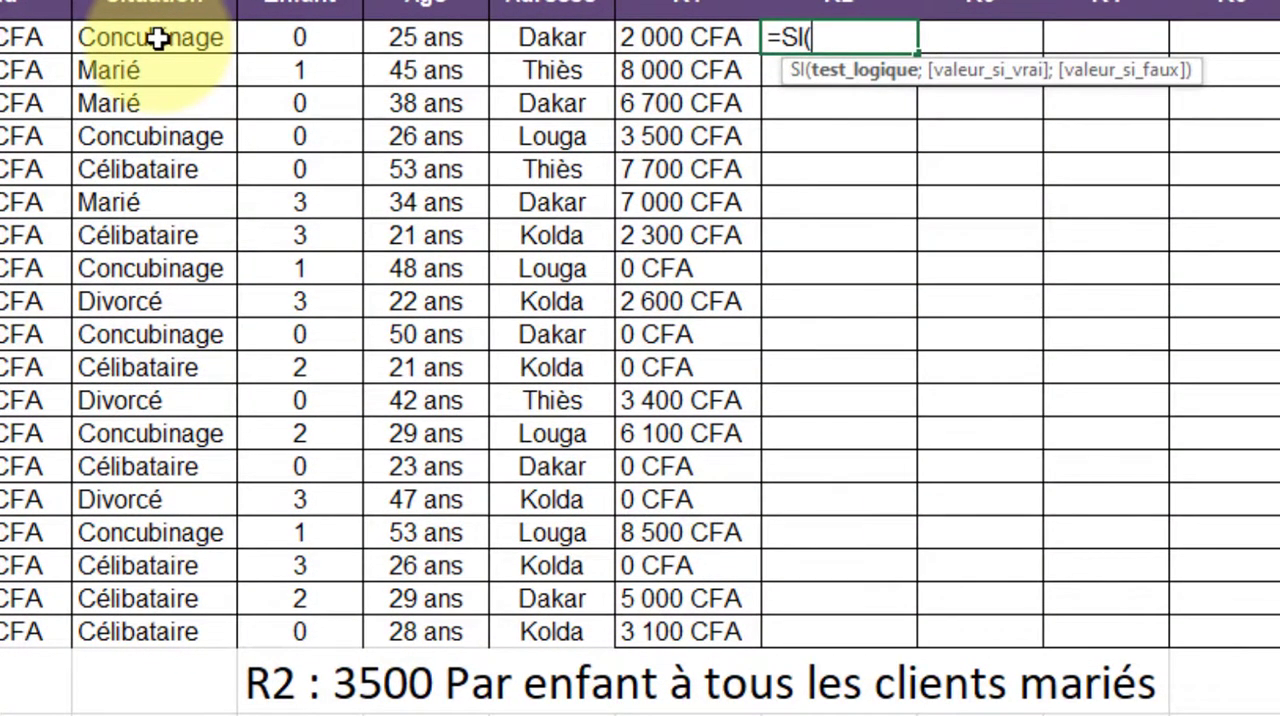
{"action": "left_click", "coordinate": [158, 38]}
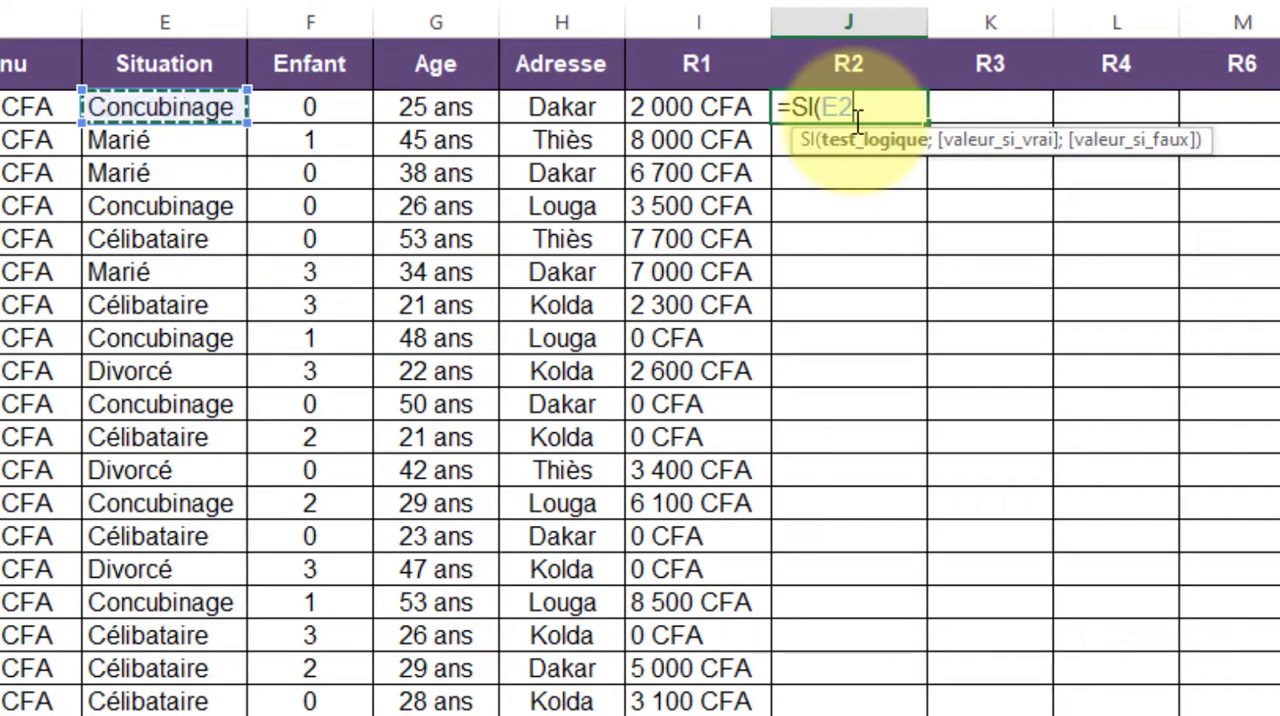
{"action": "type", "text": "="}
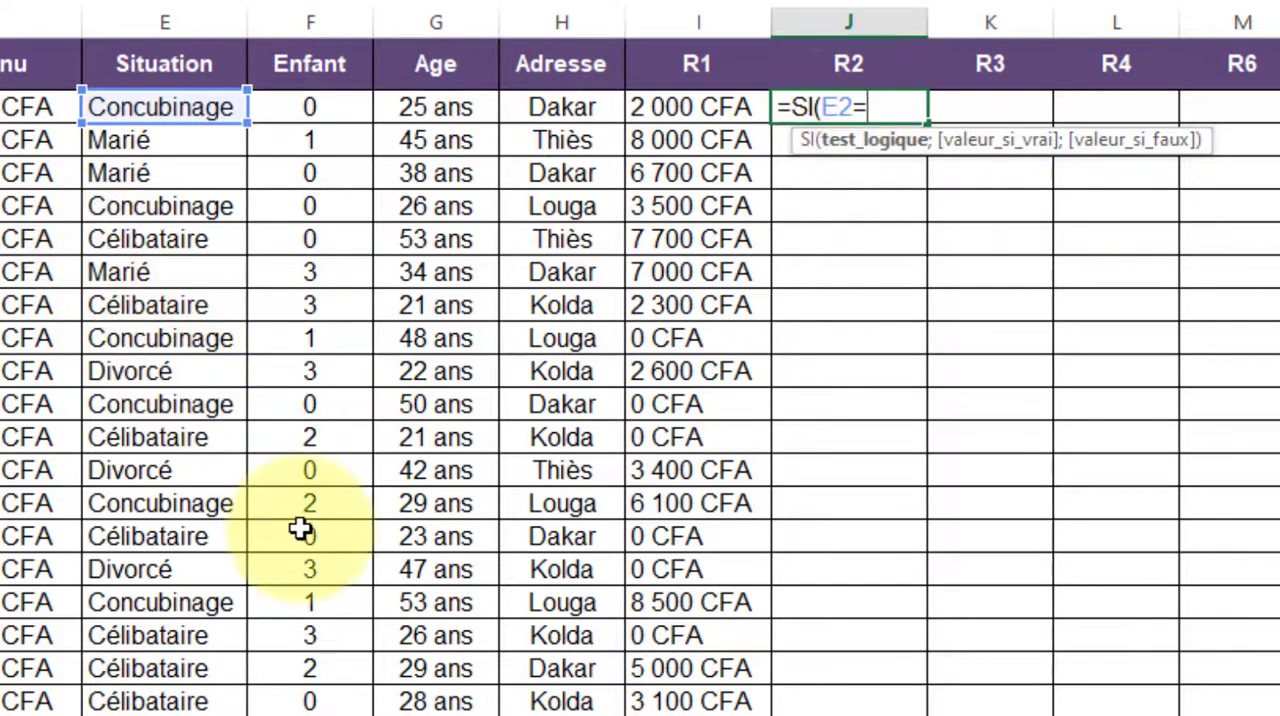
{"action": "type", "text": "\"marié"}
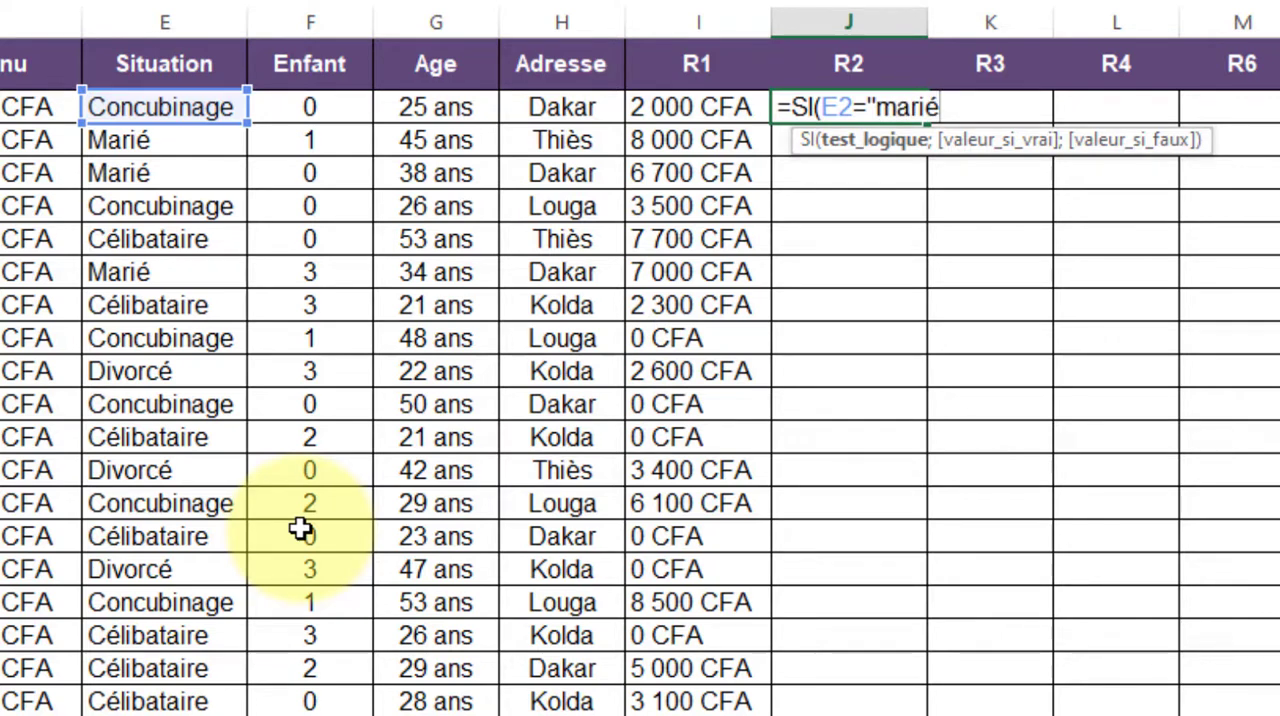
{"action": "key", "text": "BackSpace"}
{"action": "type", "text": "e"}
{"action": "key", "text": "BackSpace"}
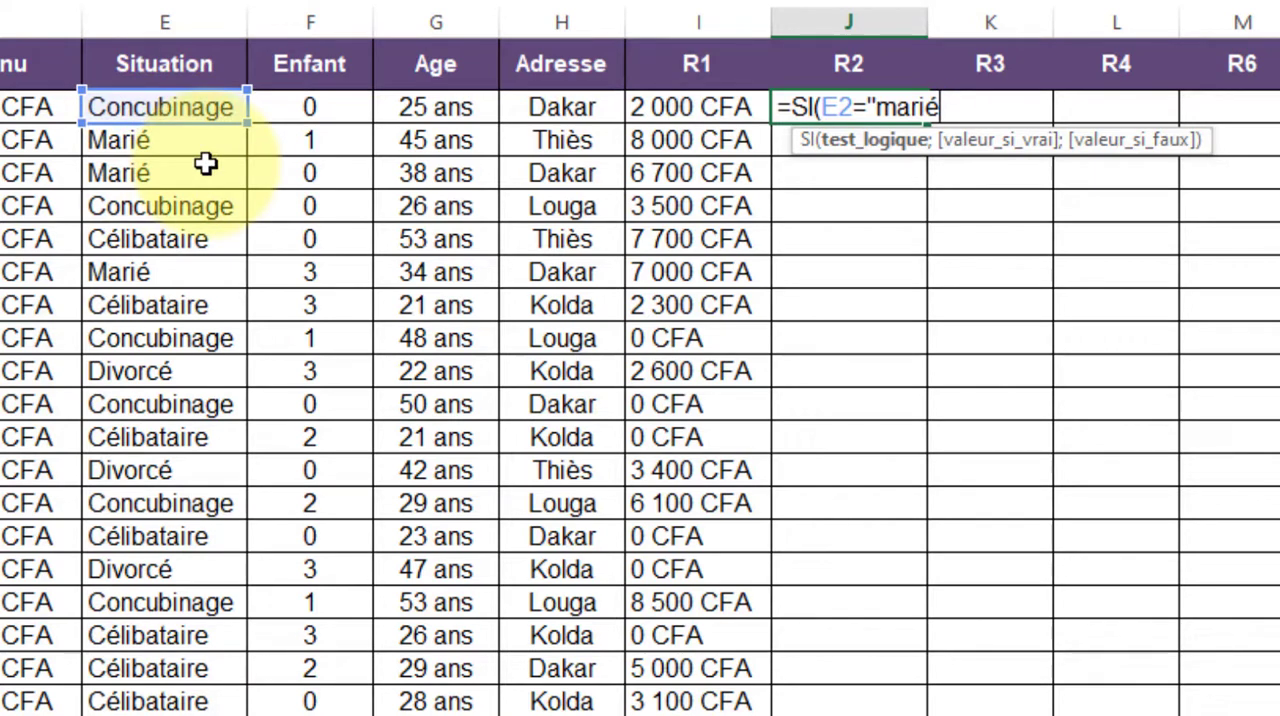
{"action": "type", "text": "\""}
{"action": "type", "text": ";"}
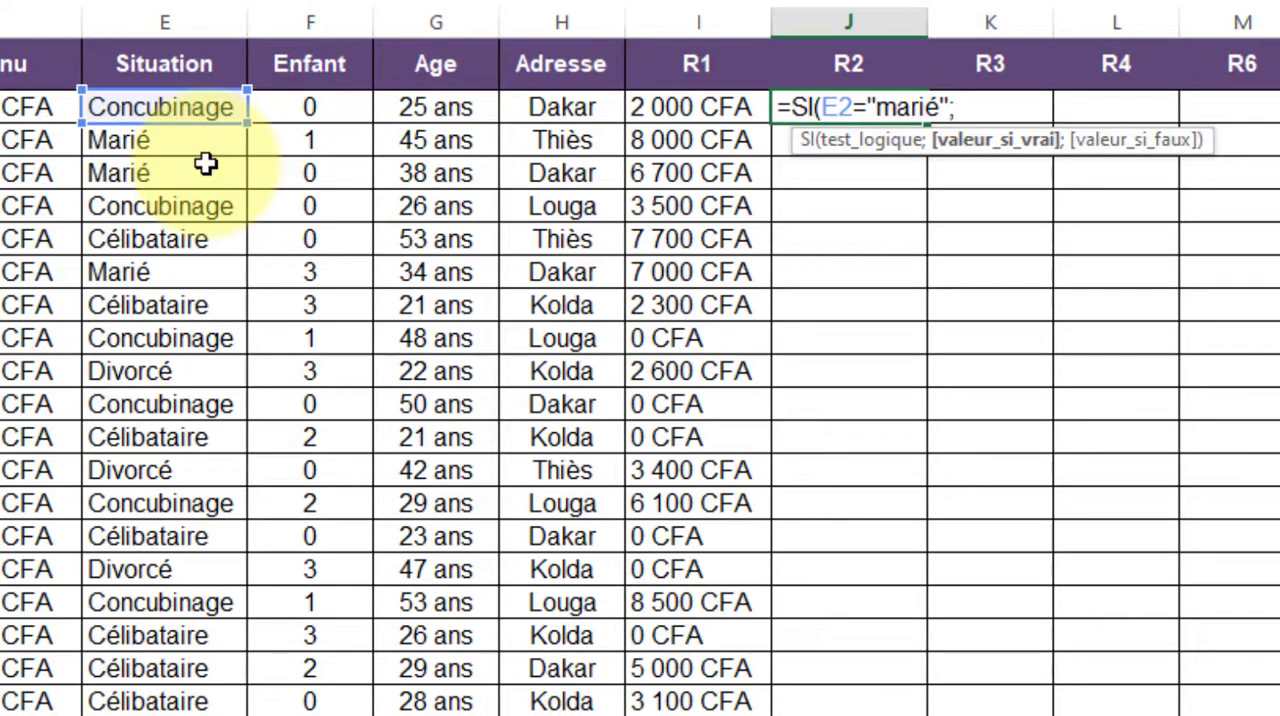
Complete the J2 formula to return F2*$C$23 when the test is true and 0 otherwise
{"action": "left_click", "coordinate": [298, 110]}
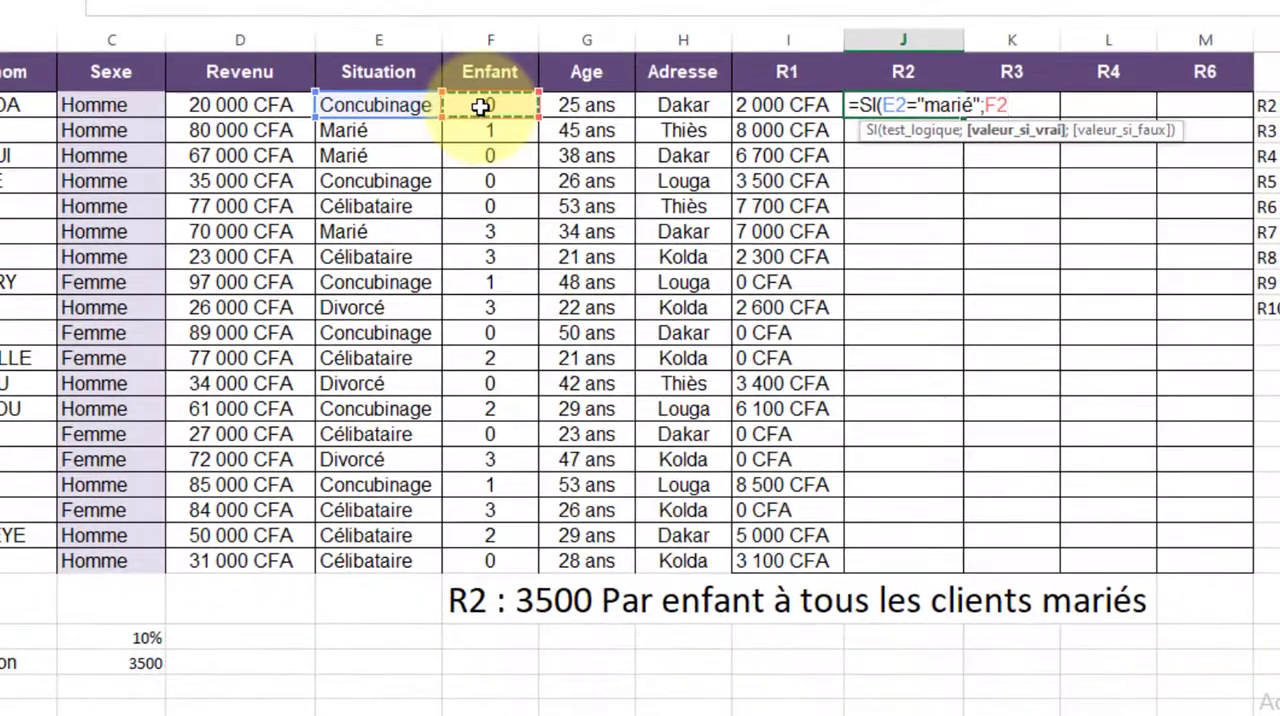
{"action": "type", "text": "*"}
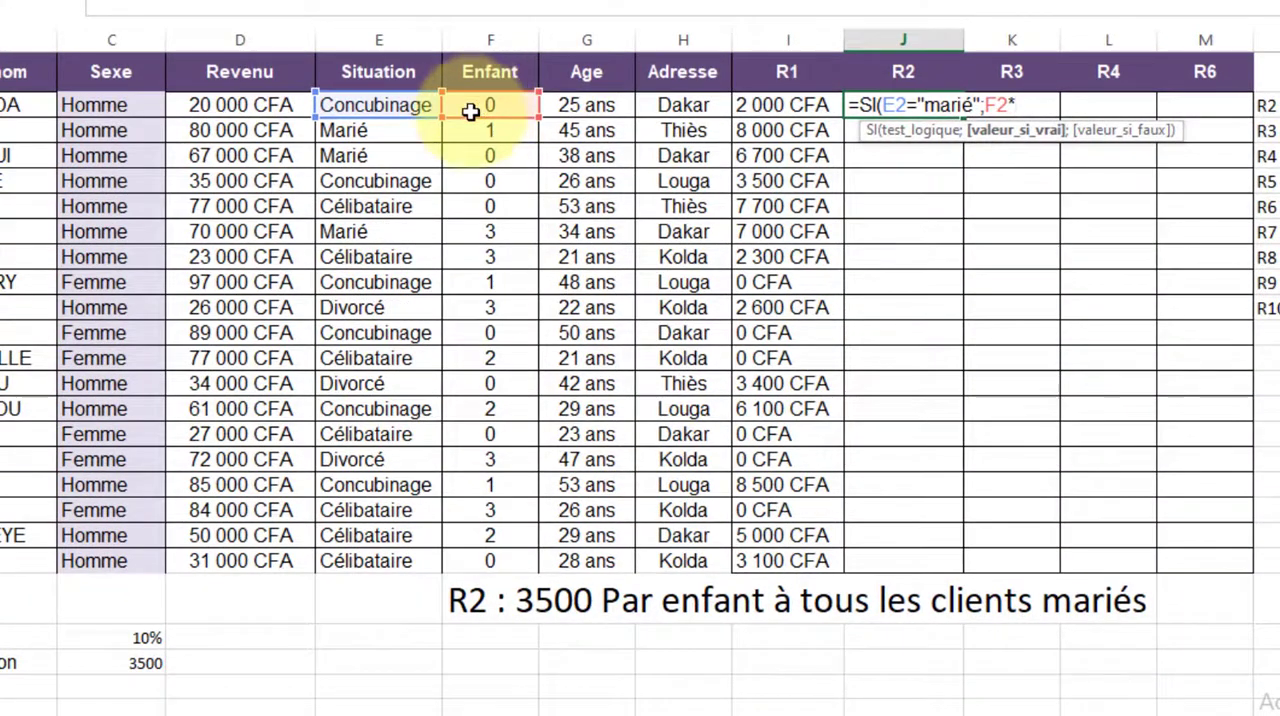
{"action": "left_click", "coordinate": [125, 663]}
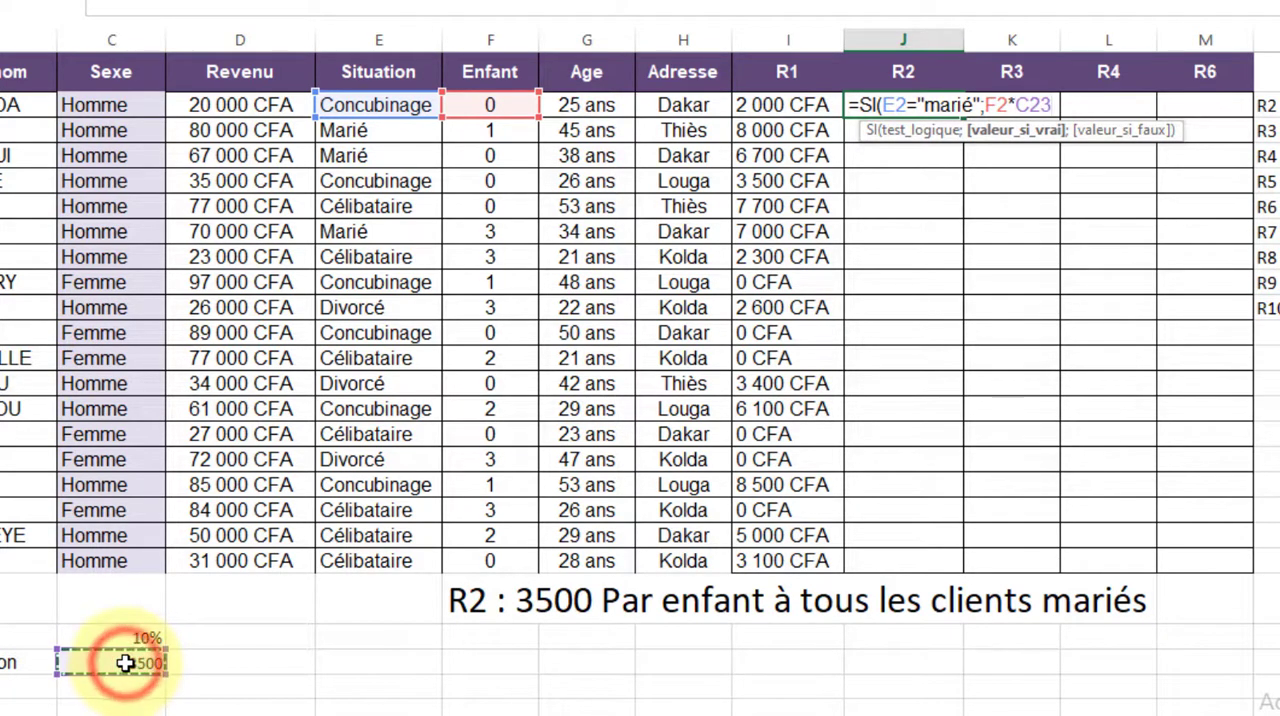
{"action": "key", "text": "F4"}
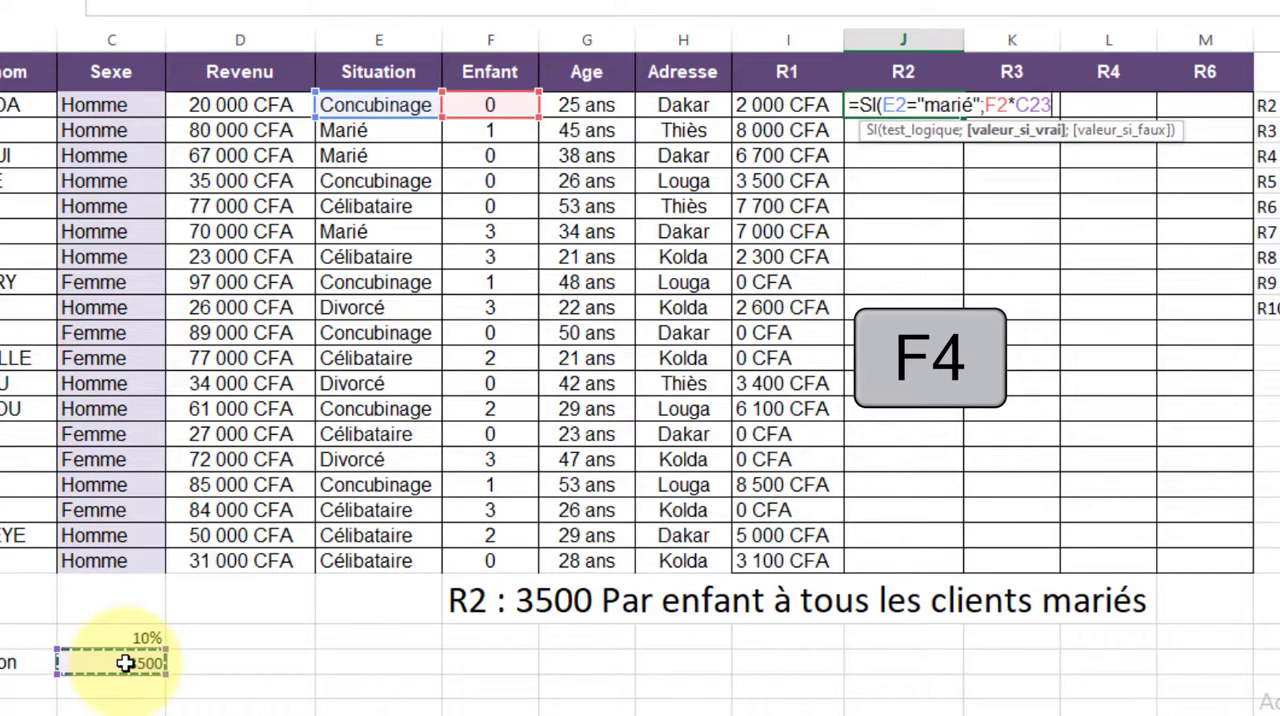
{"action": "key", "text": "F4"}
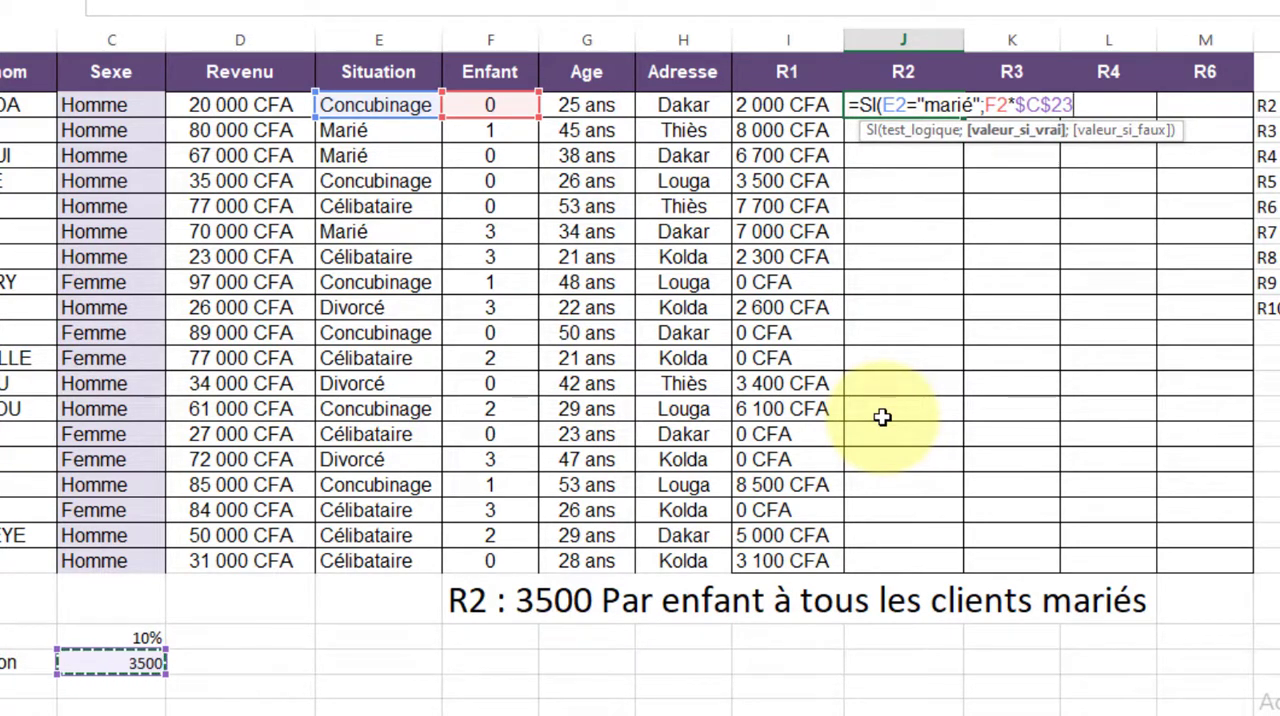
{"action": "type", "text": ";"}
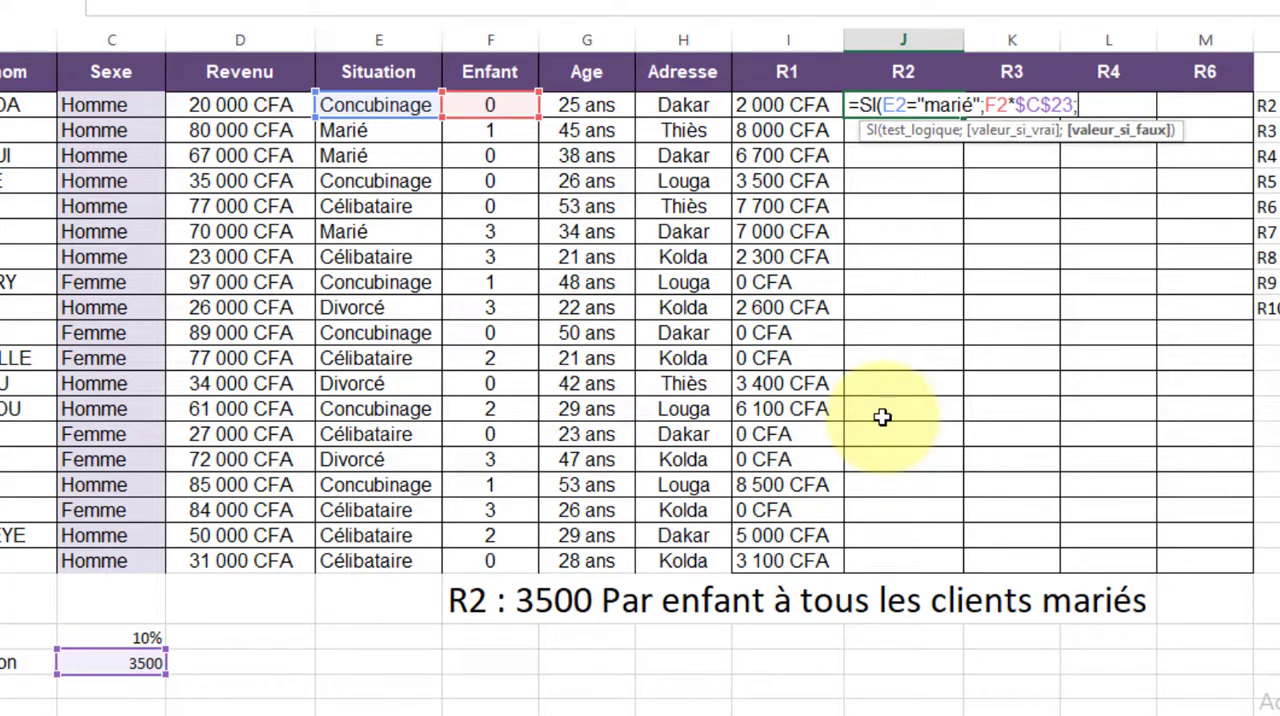
{"action": "type", "text": "0)"}
{"action": "key", "text": "Return"}
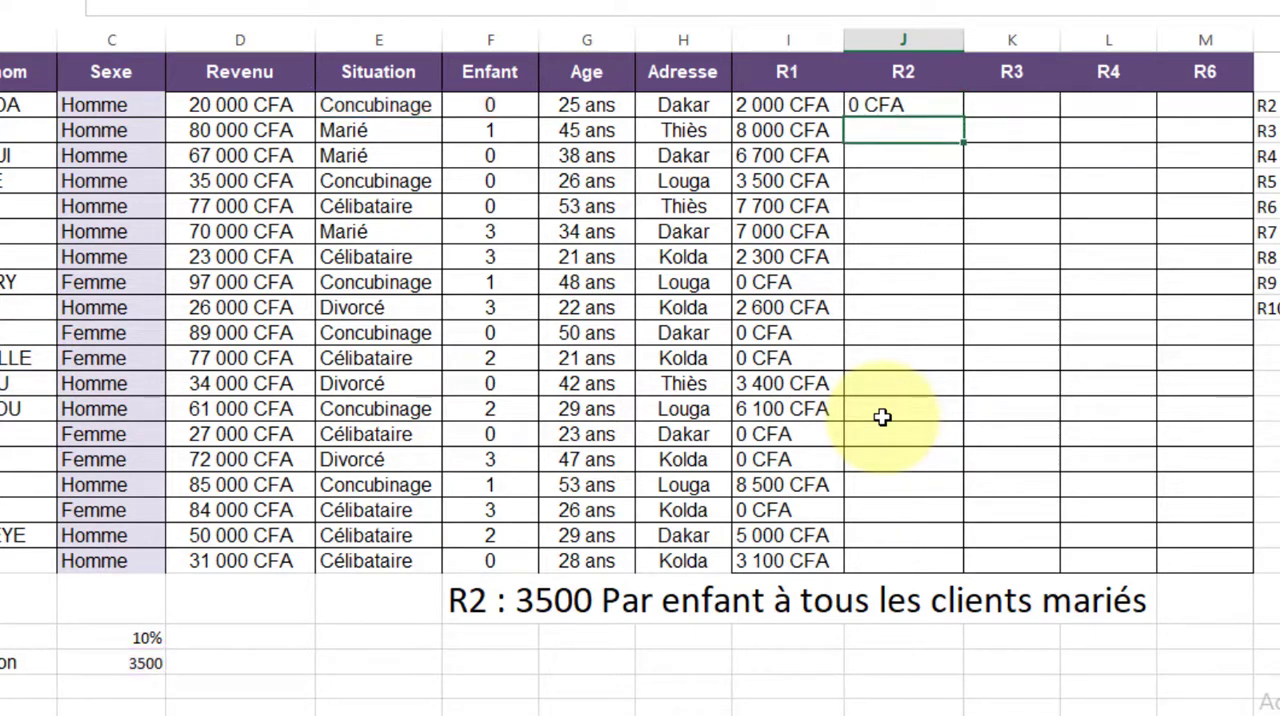
Fill the R2 formula from J2 down to the last client row, checking the results of clients with children
{"action": "left_click", "coordinate": [955, 109]}
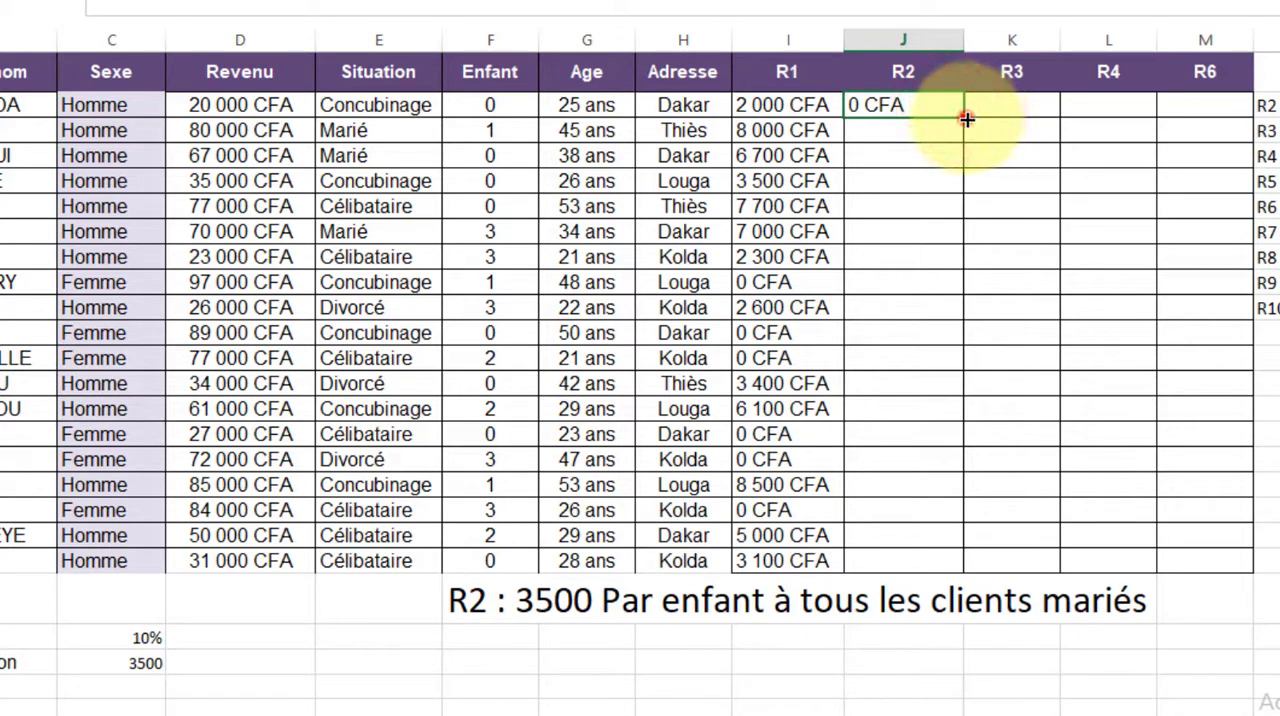
{"action": "double_click", "coordinate": [966, 119]}
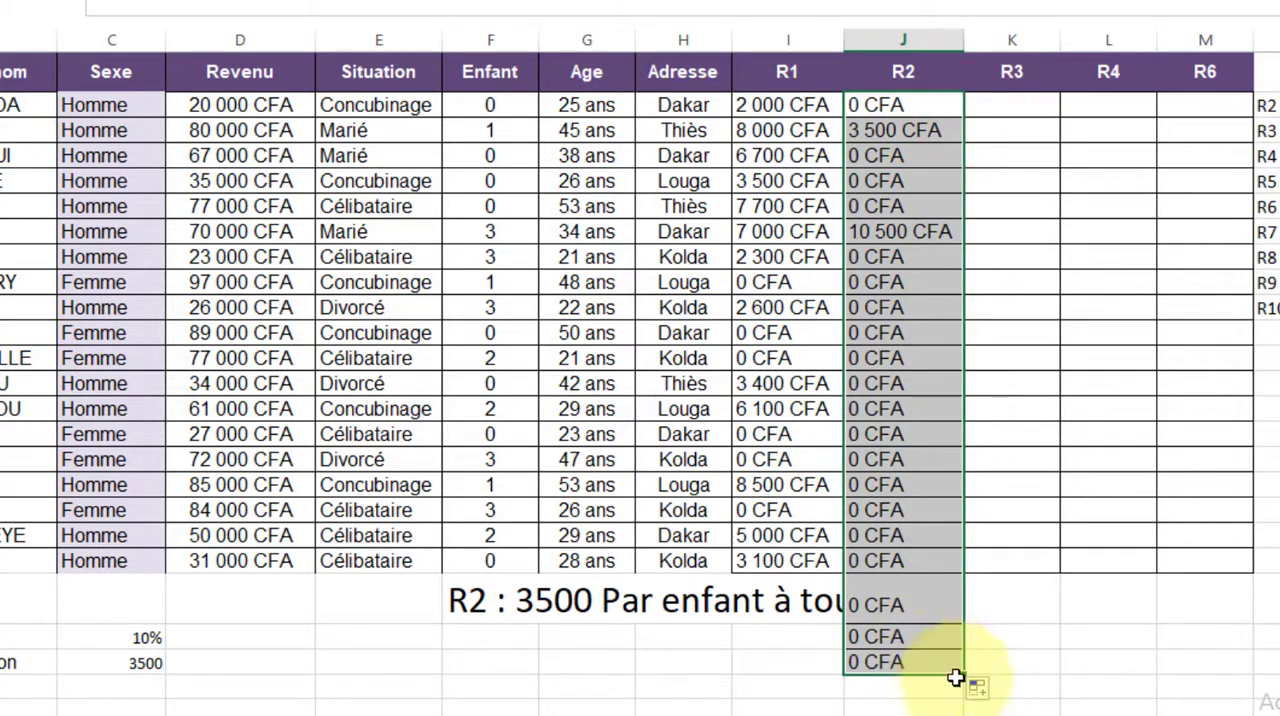
{"action": "left_click_drag", "start_coordinate": [963, 674], "coordinate": [927, 571]}
{"action": "left_click", "coordinate": [886, 137]}
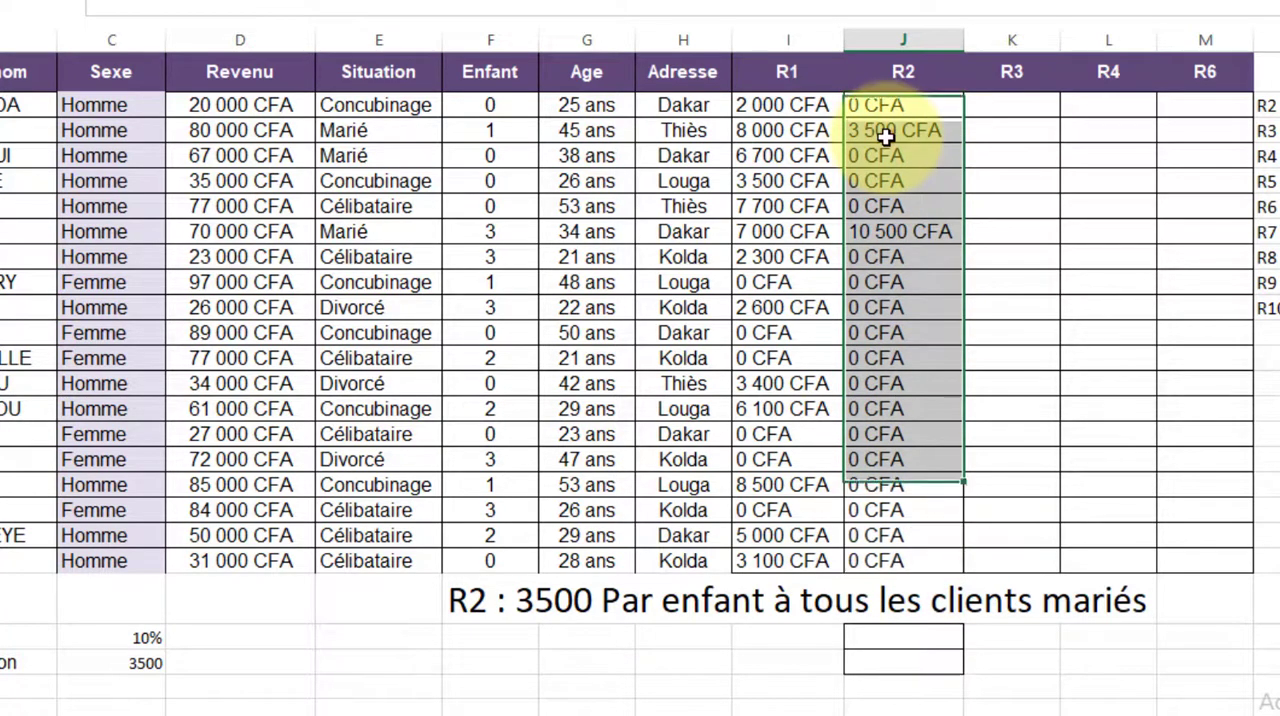
{"action": "left_click", "coordinate": [888, 231]}
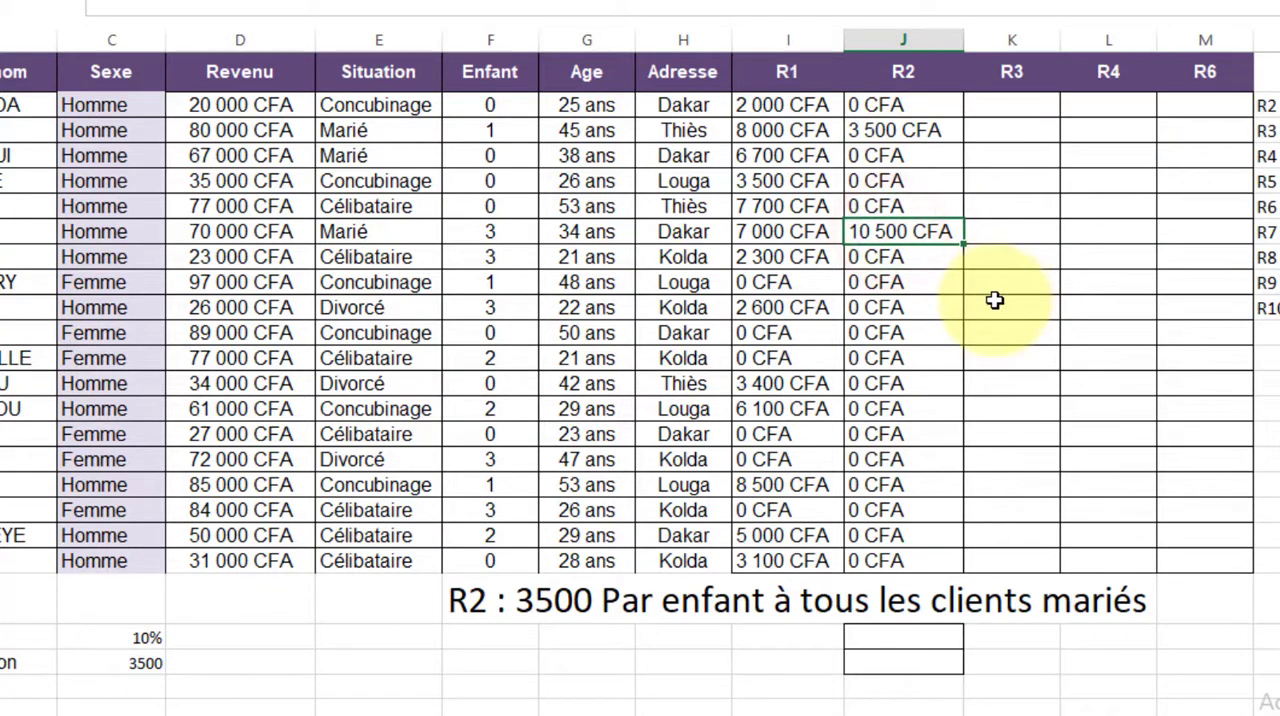
{"action": "left_click", "coordinate": [497, 260]}
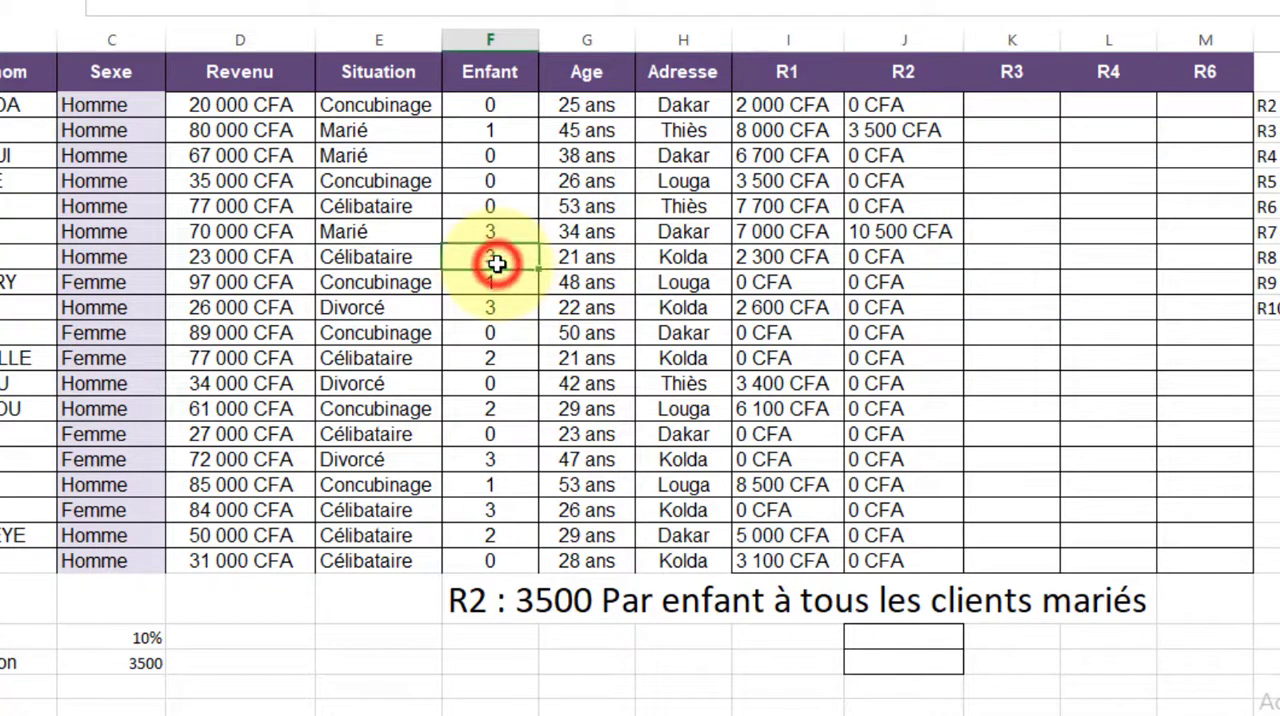
{"action": "left_click", "coordinate": [905, 250]}
Clear the contents of cells I22:J24 below the R1 and R2 columns
{"action": "left_click_drag", "start_coordinate": [820, 636], "coordinate": [938, 676]}
{"action": "right_click", "coordinate": [886, 673]}
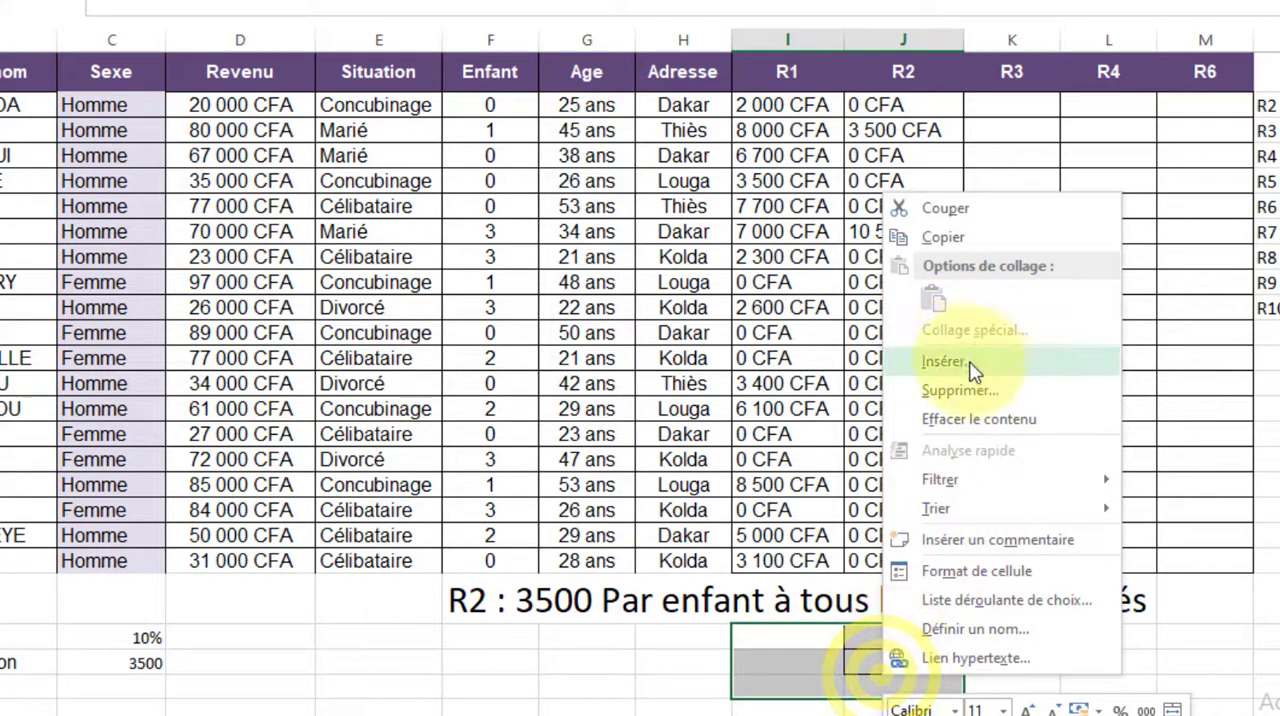
{"action": "left_click", "coordinate": [965, 421]}
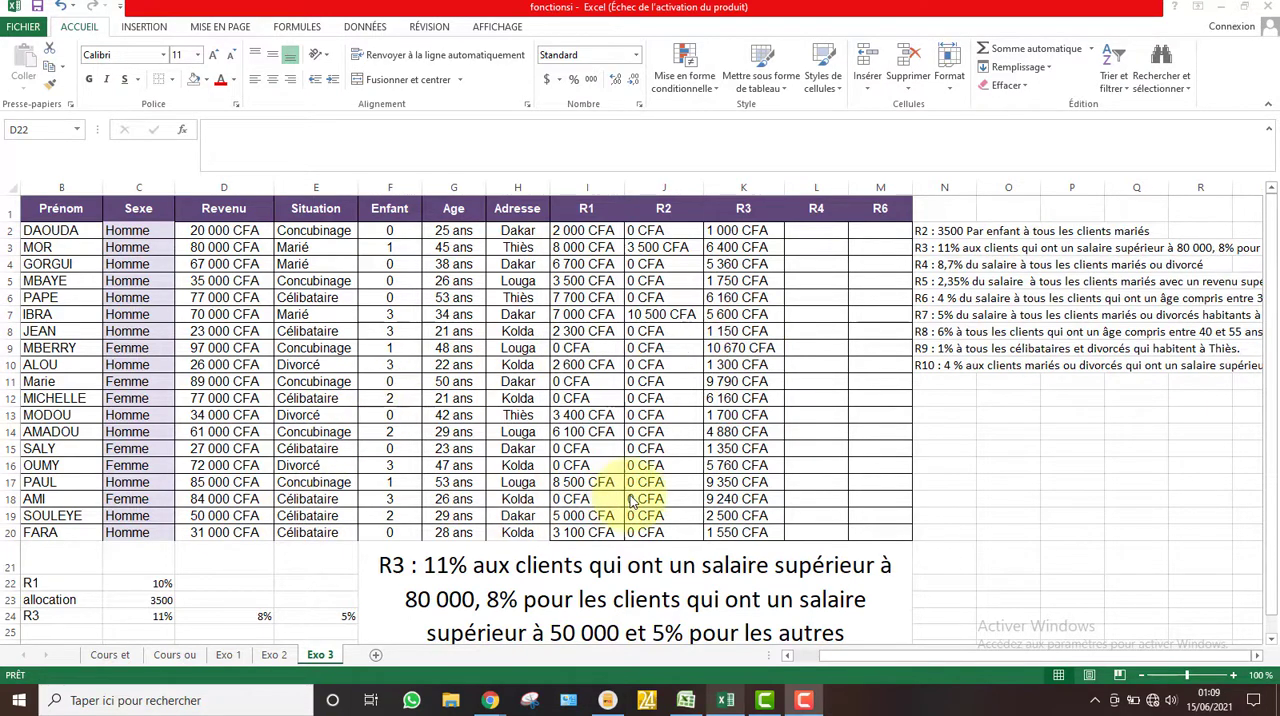
Label the R4 rate "r4" in D22 and enter 8,7% in E22
{"action": "left_click", "coordinate": [230, 586]}
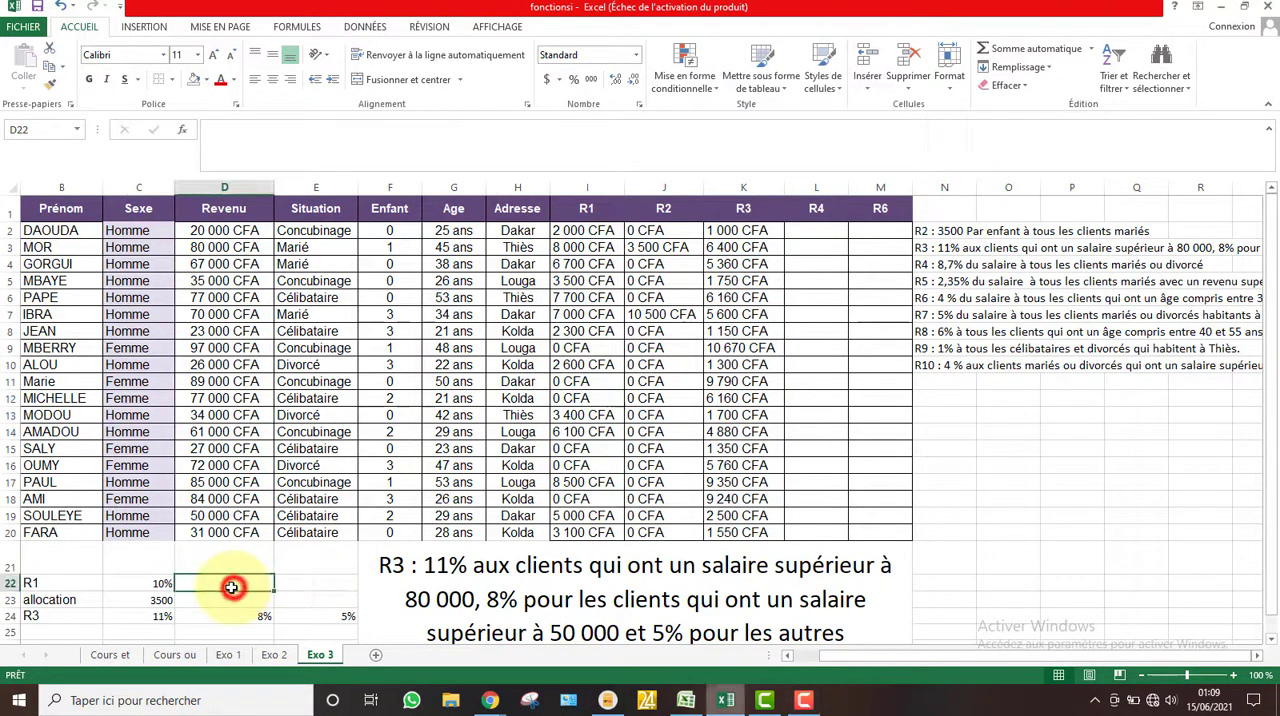
{"action": "type", "text": "r4"}
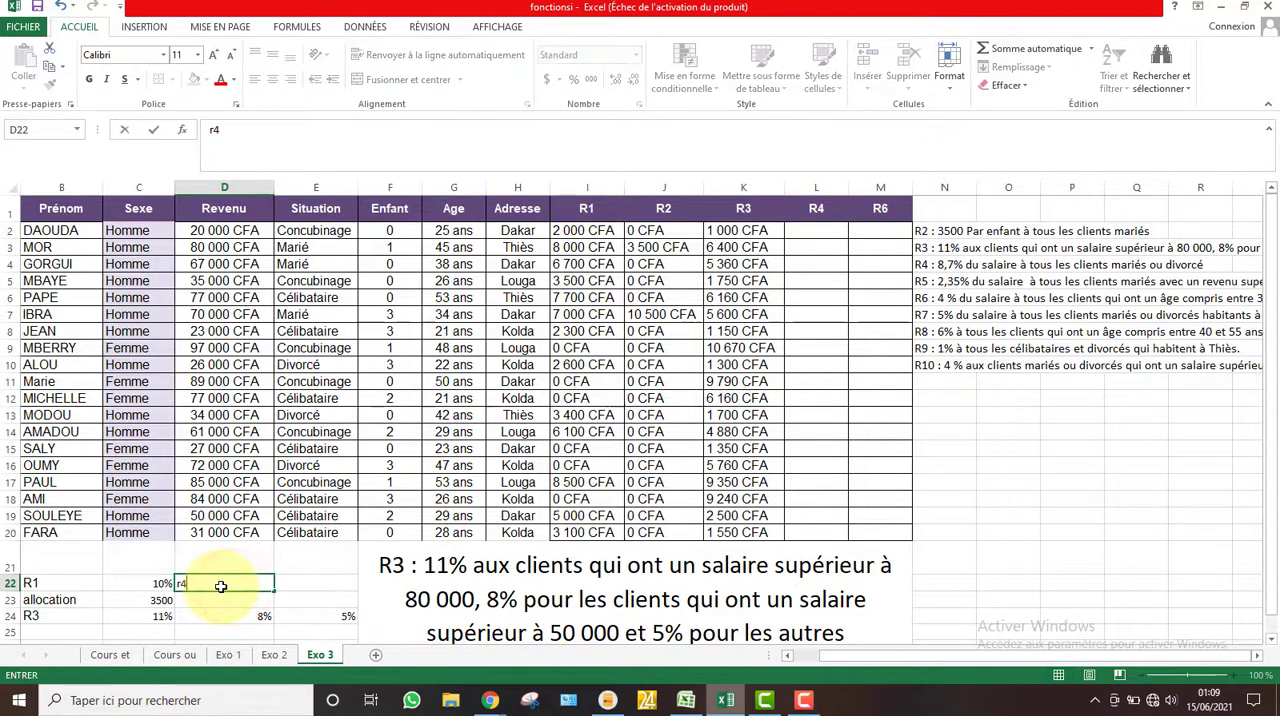
{"action": "left_click", "coordinate": [306, 588]}
{"action": "type", "text": "8"}
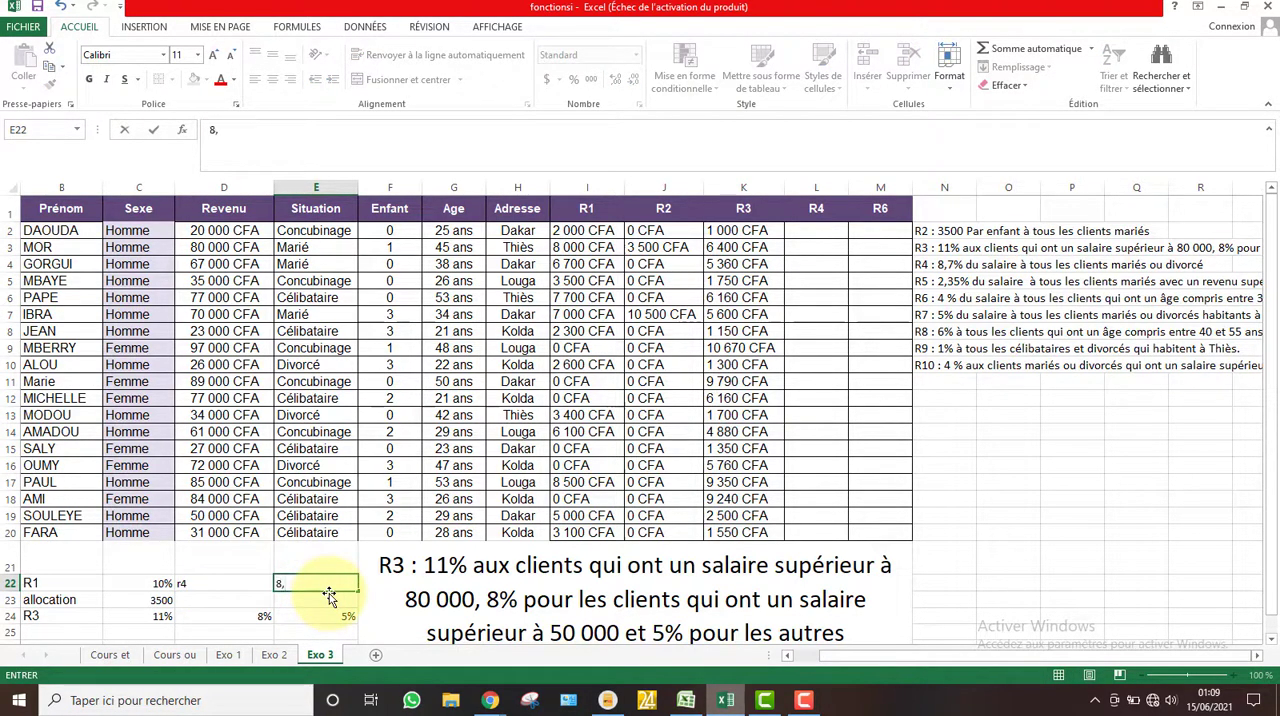
{"action": "type", "text": ",7%"}
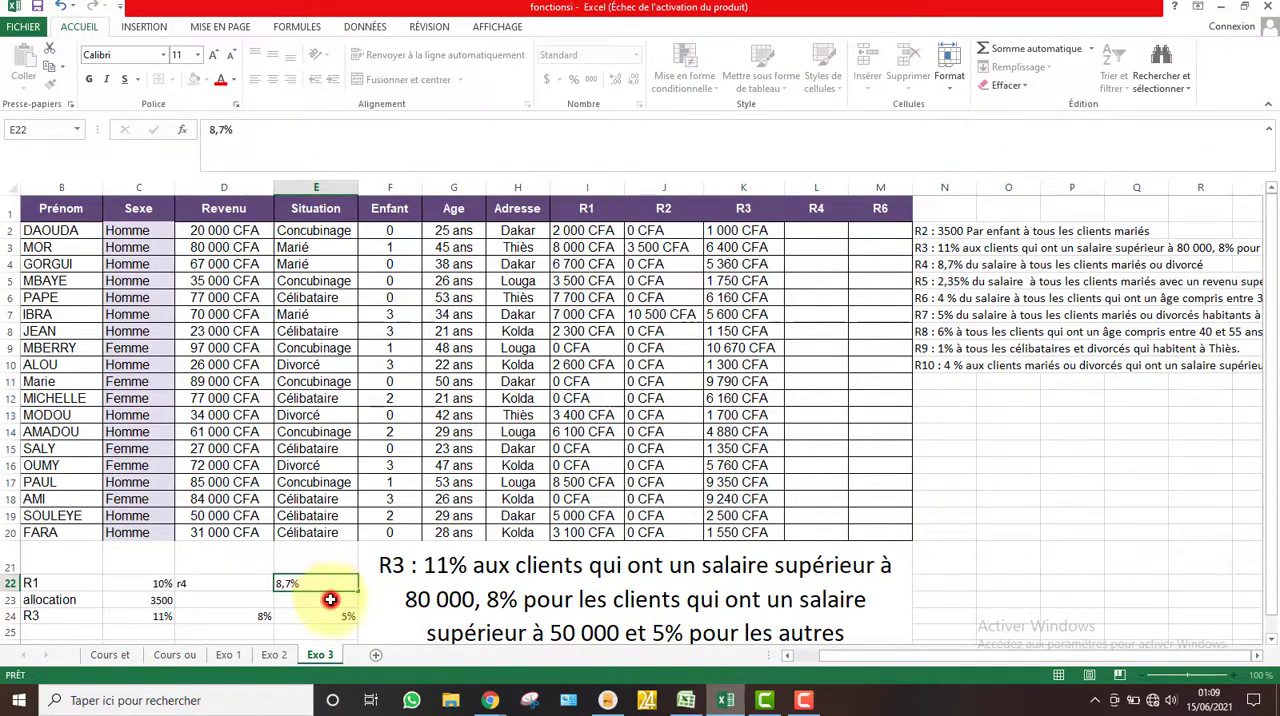
Format the R4 rate in E22 as a percentage showing one decimal
{"action": "left_click", "coordinate": [328, 588]}
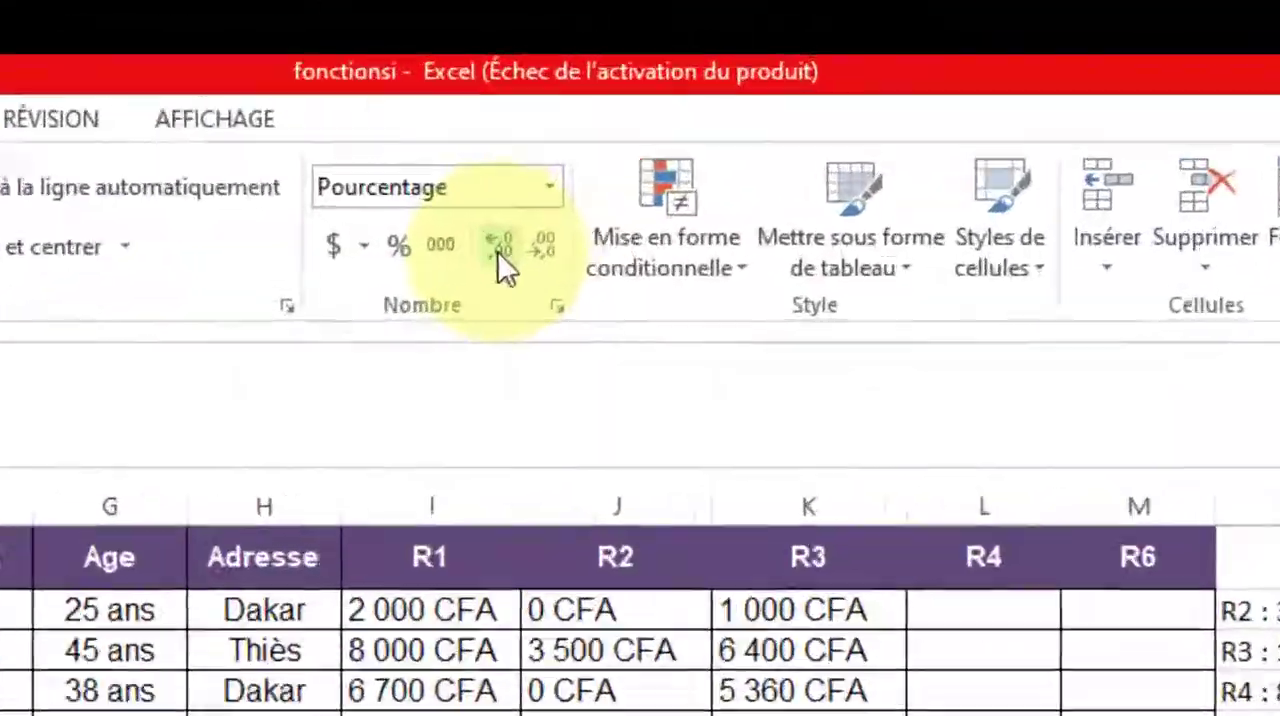
{"action": "left_click", "coordinate": [726, 97]}
{"action": "left_click", "coordinate": [470, 296]}
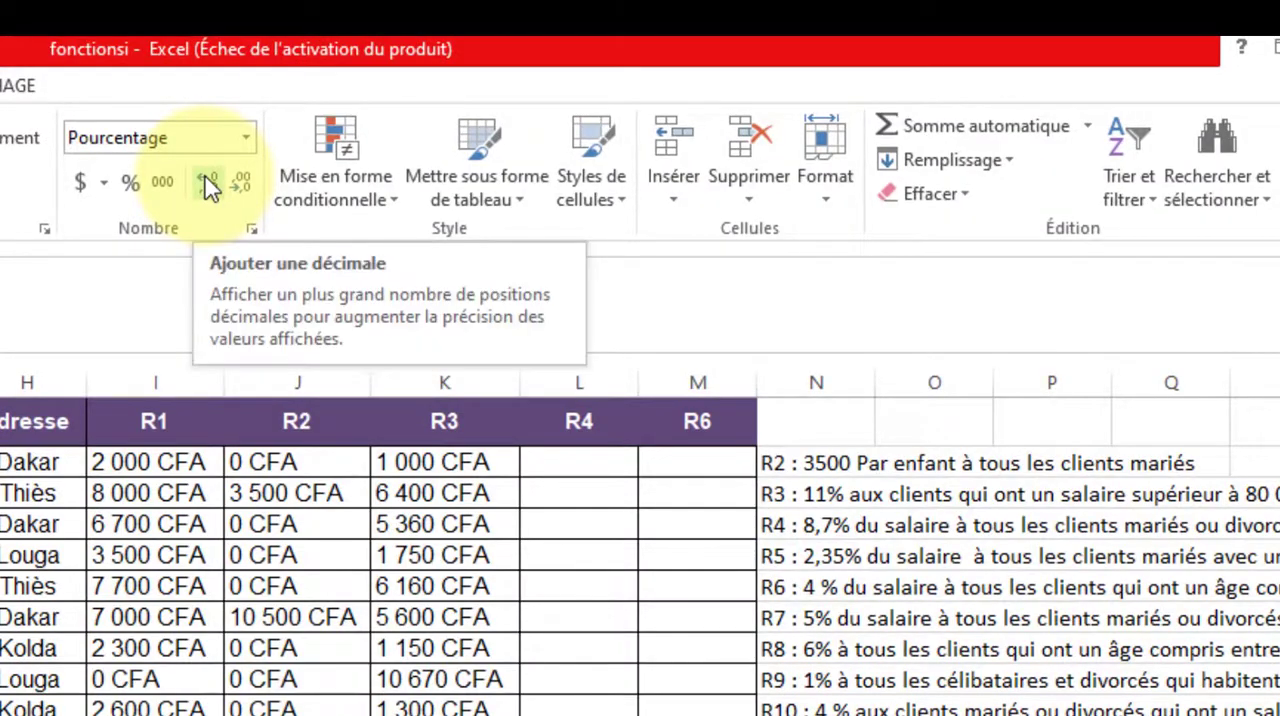
{"action": "left_click", "coordinate": [209, 186]}
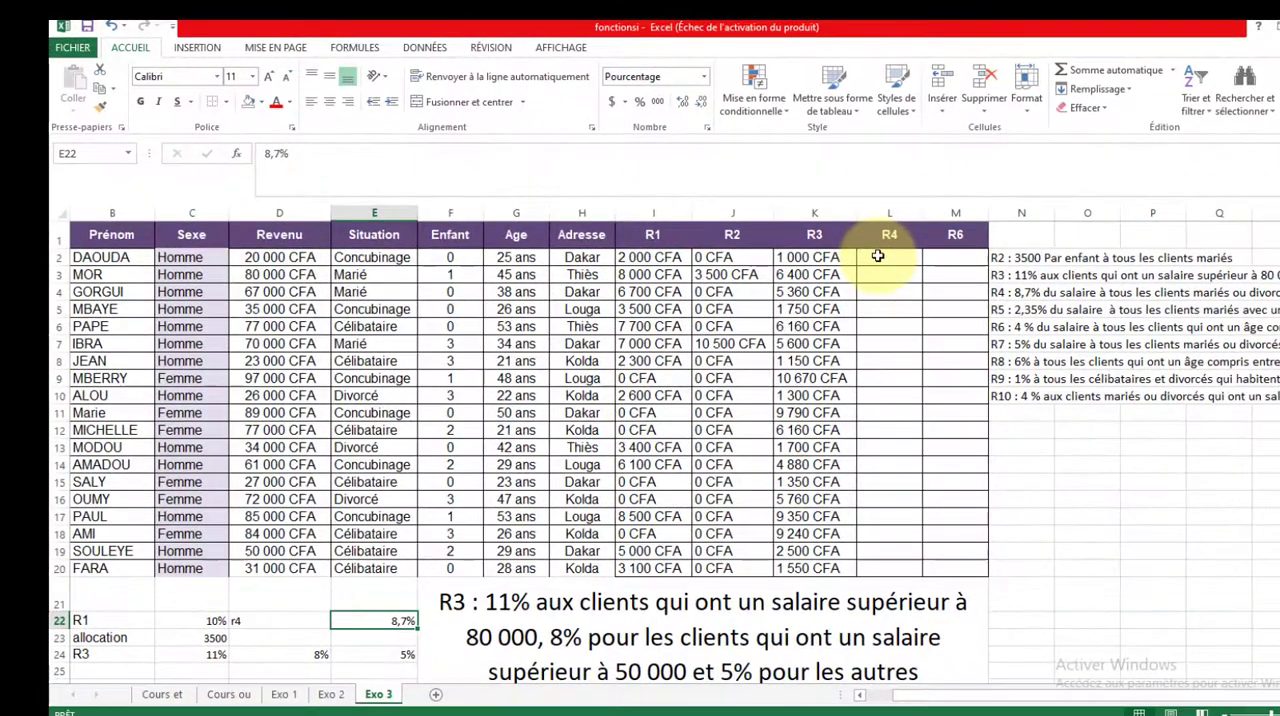
Display the R4 rule text below the table with =N4 in F21, and select the first R4 cell, L2
{"action": "left_click", "coordinate": [579, 462]}
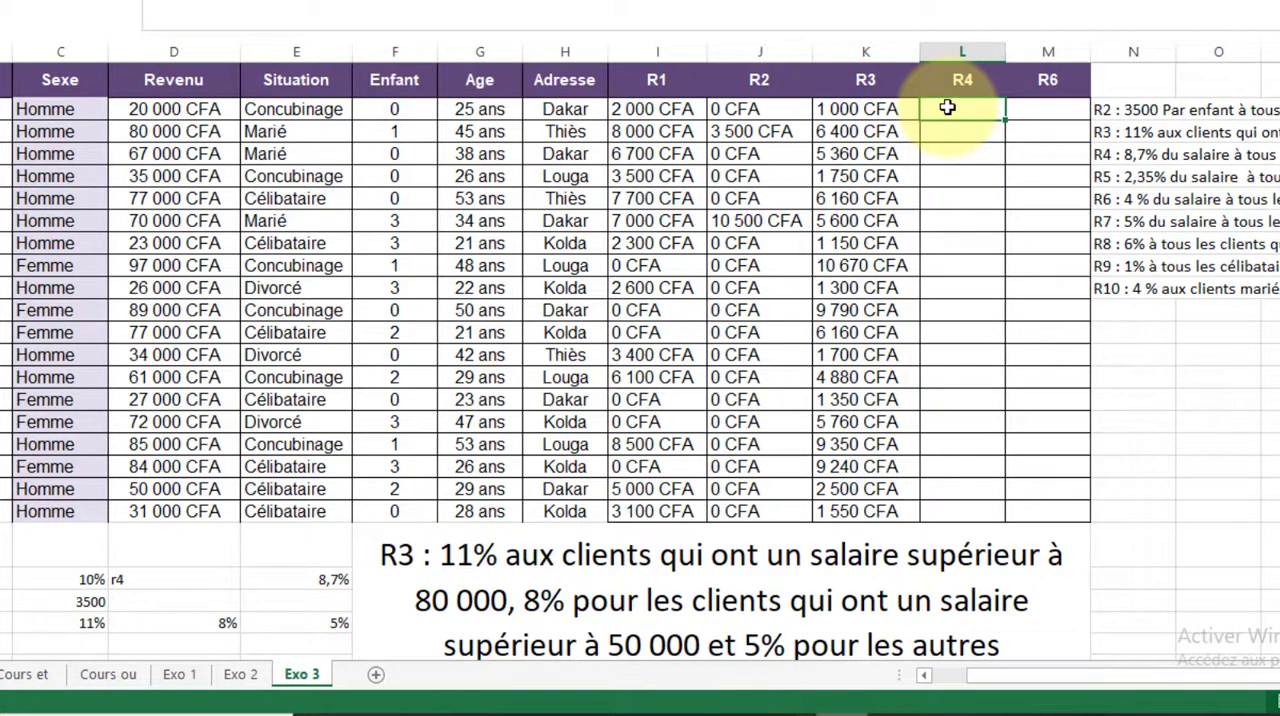
{"action": "left_click", "coordinate": [724, 559]}
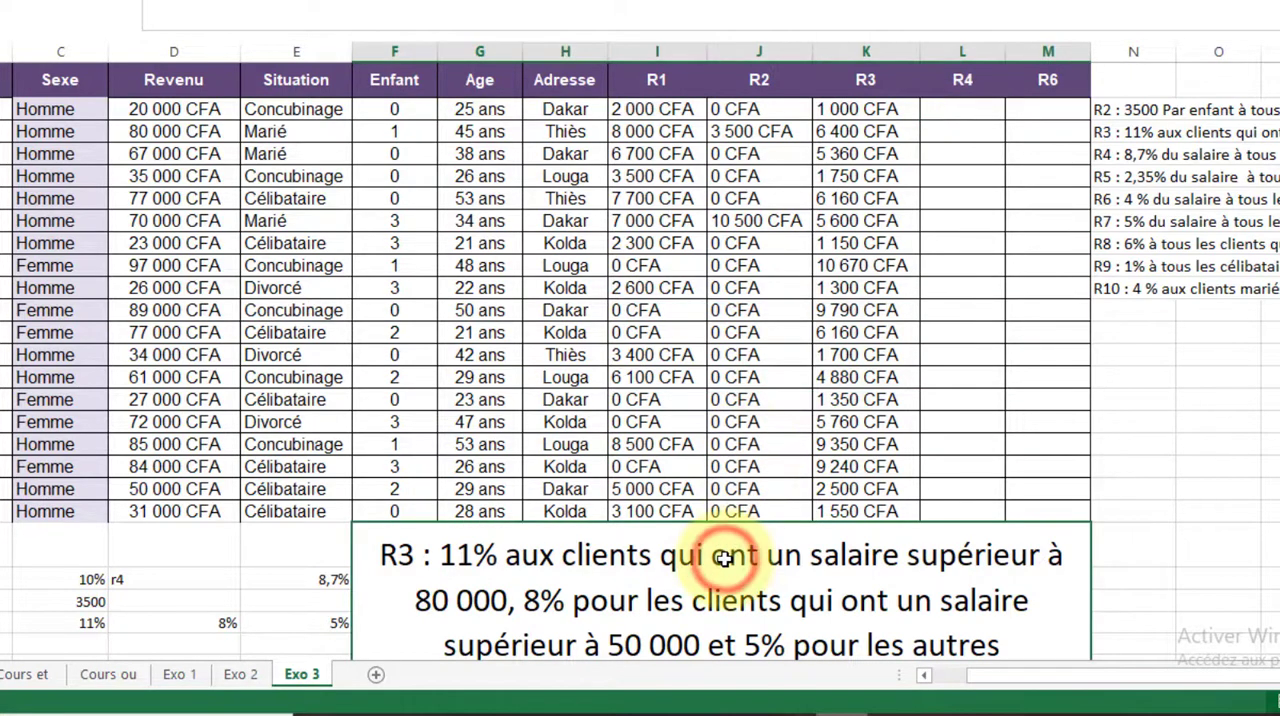
{"action": "type", "text": "="}
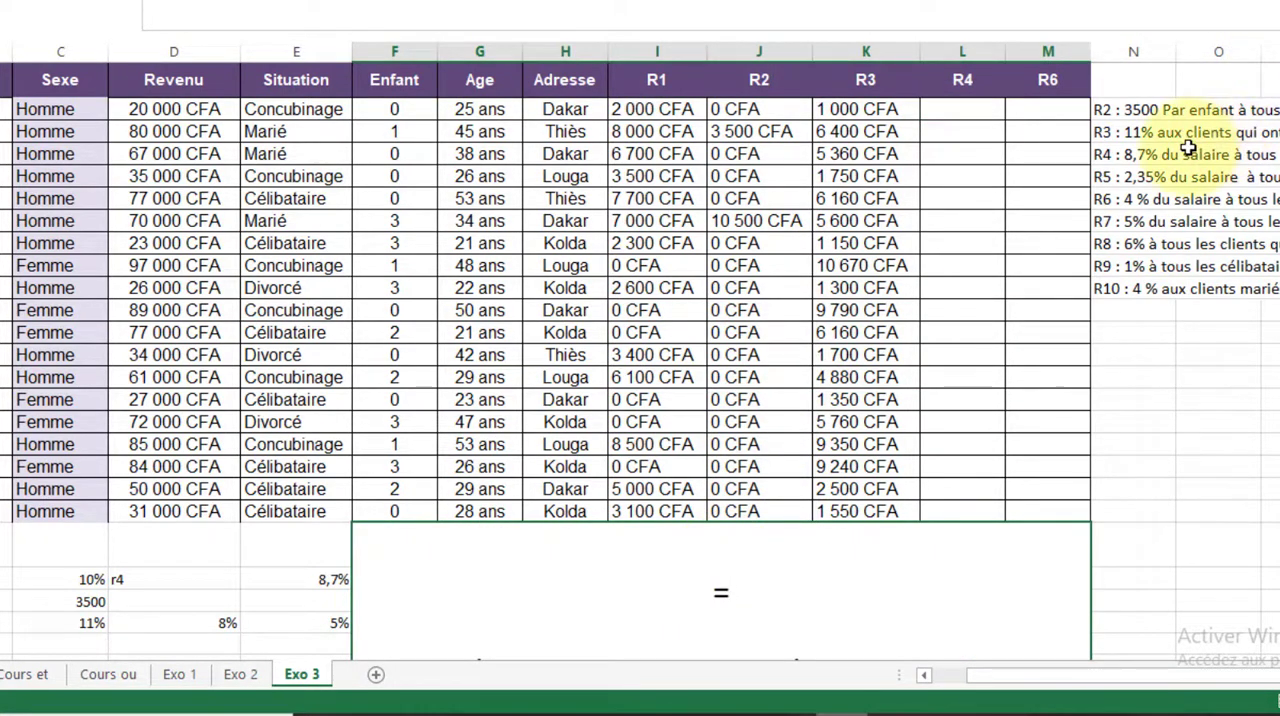
{"action": "left_click", "coordinate": [1105, 155]}
{"action": "key", "text": "Return"}
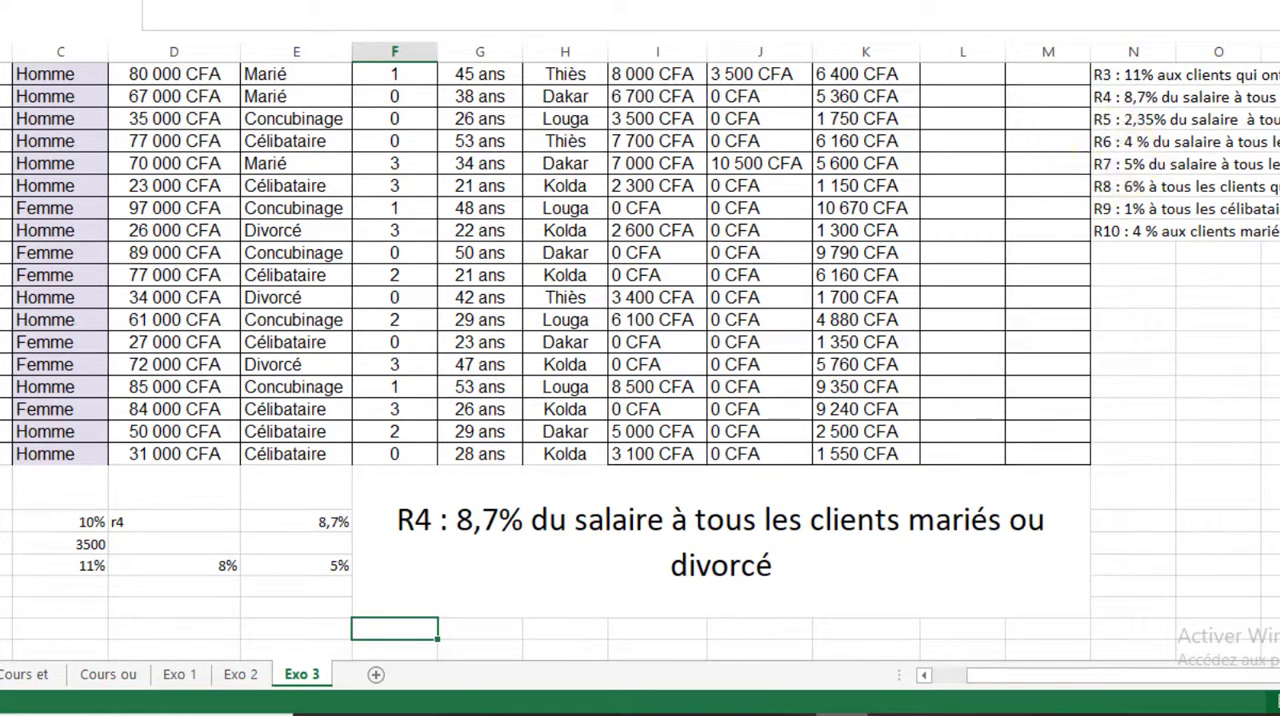
{"action": "scroll", "coordinate": [640, 299], "scroll_direction": "up", "scroll_amount": 1}
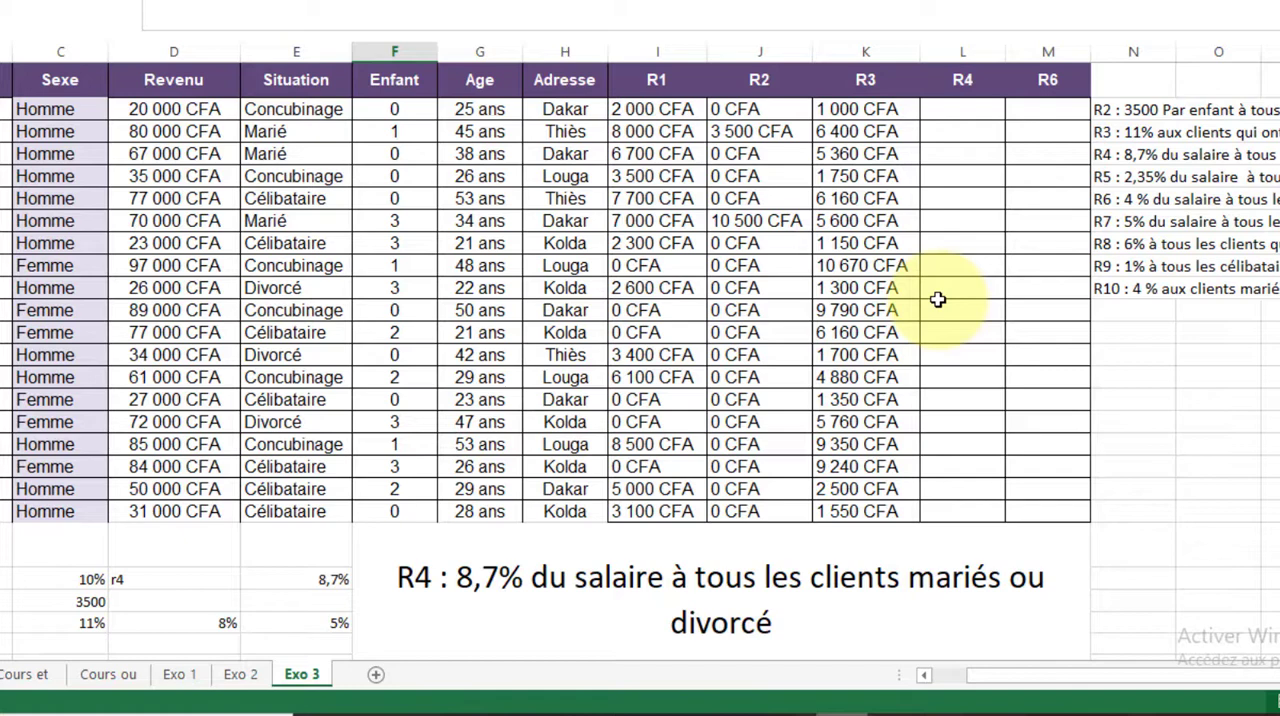
{"action": "left_click", "coordinate": [958, 115]}
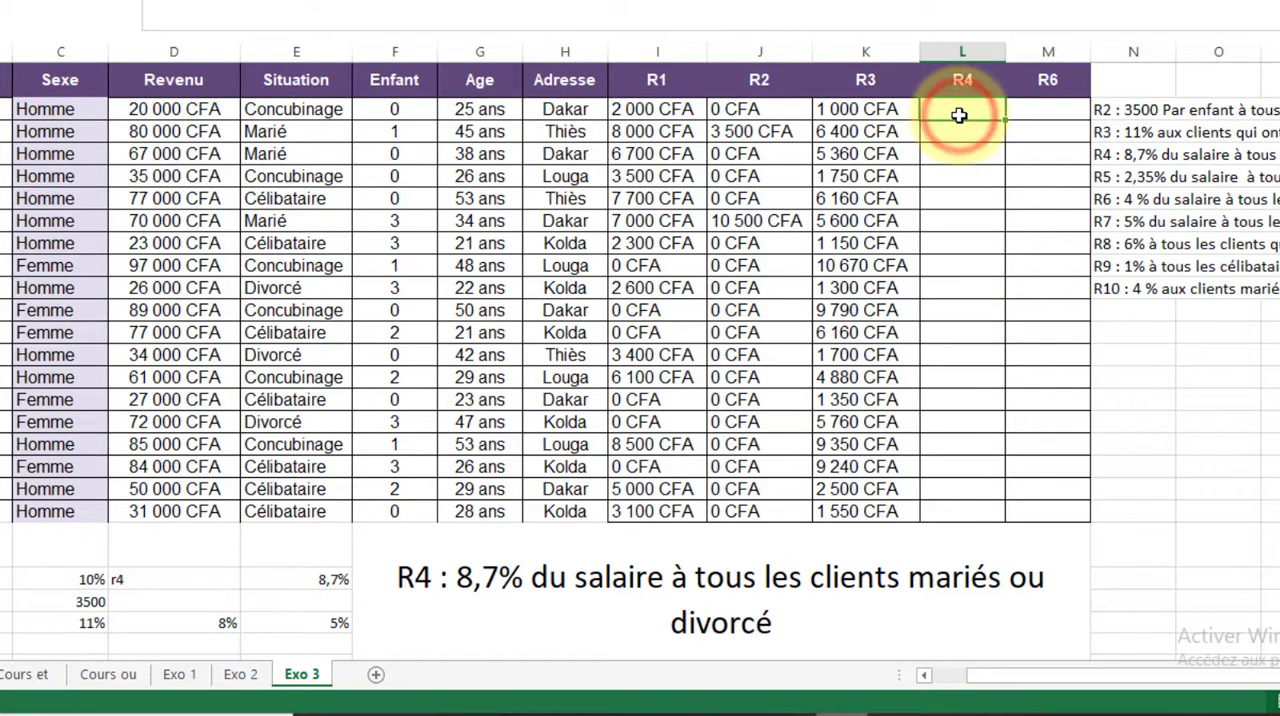
Start the R4 formula in L2 with =SI(OU( and the first condition E2="marié"
{"action": "type", "text": "=SI"}
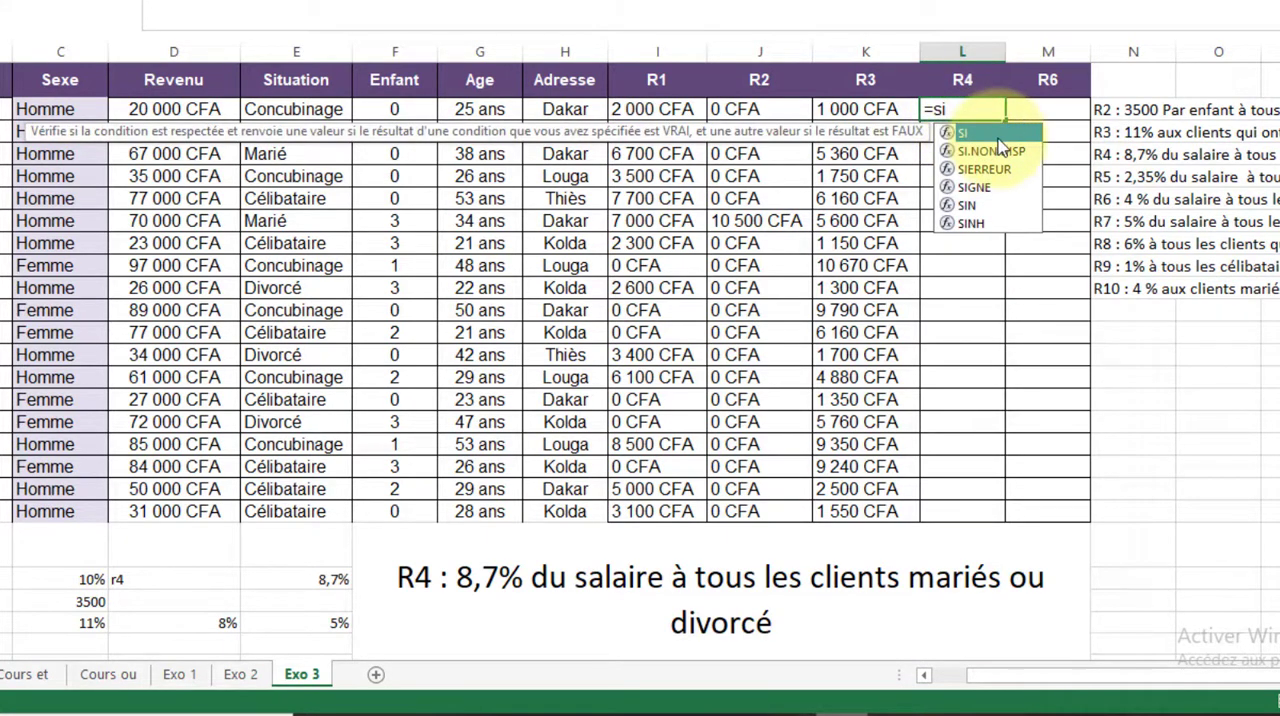
{"action": "double_click", "coordinate": [996, 137]}
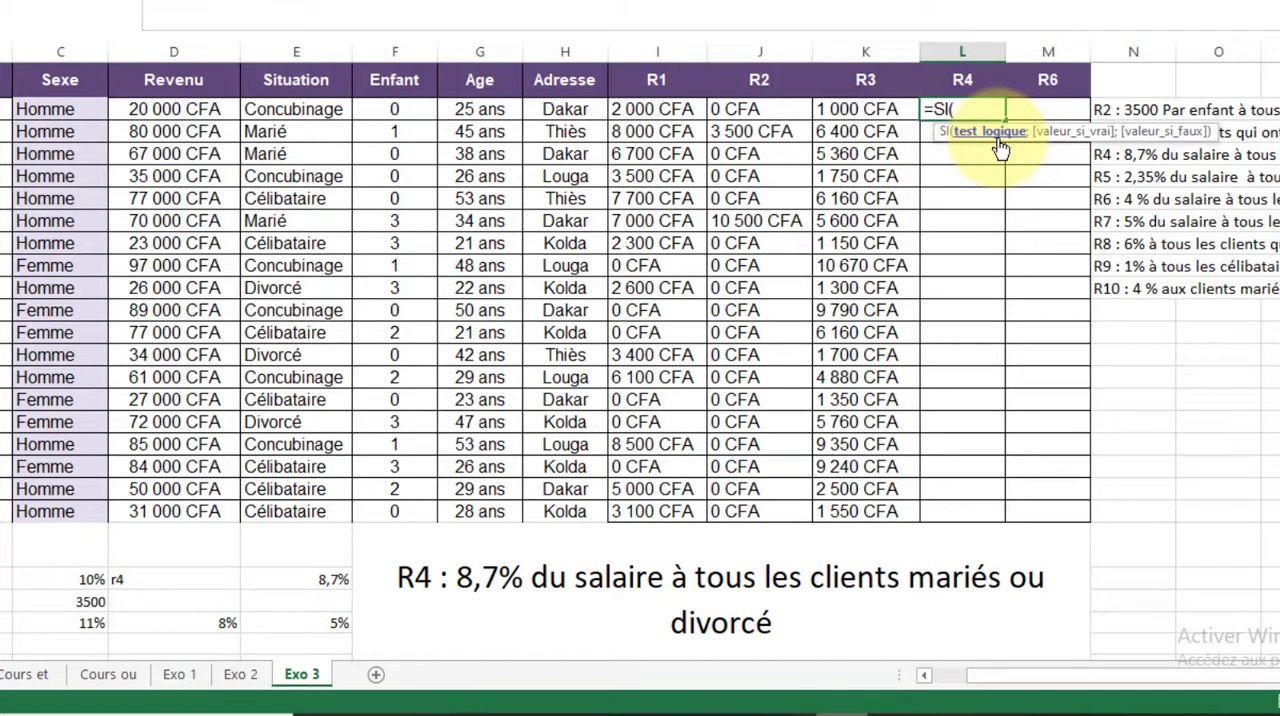
{"action": "type", "text": "ou"}
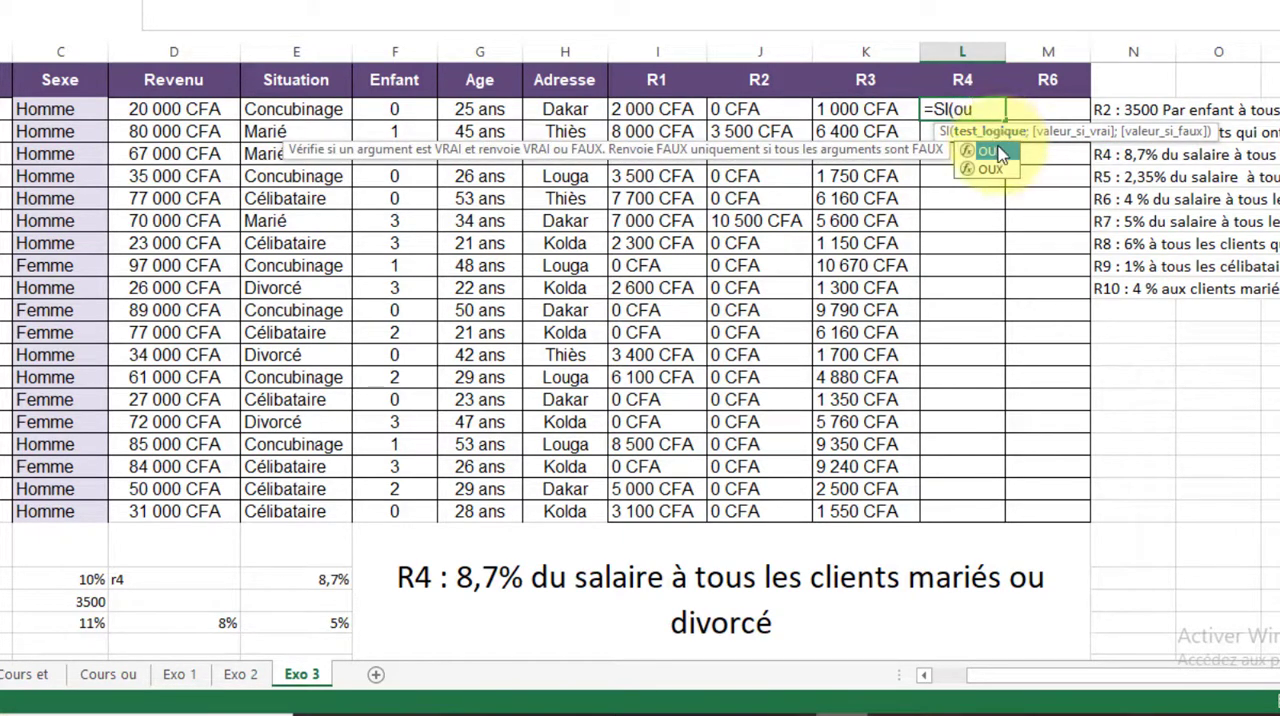
{"action": "double_click", "coordinate": [988, 149]}
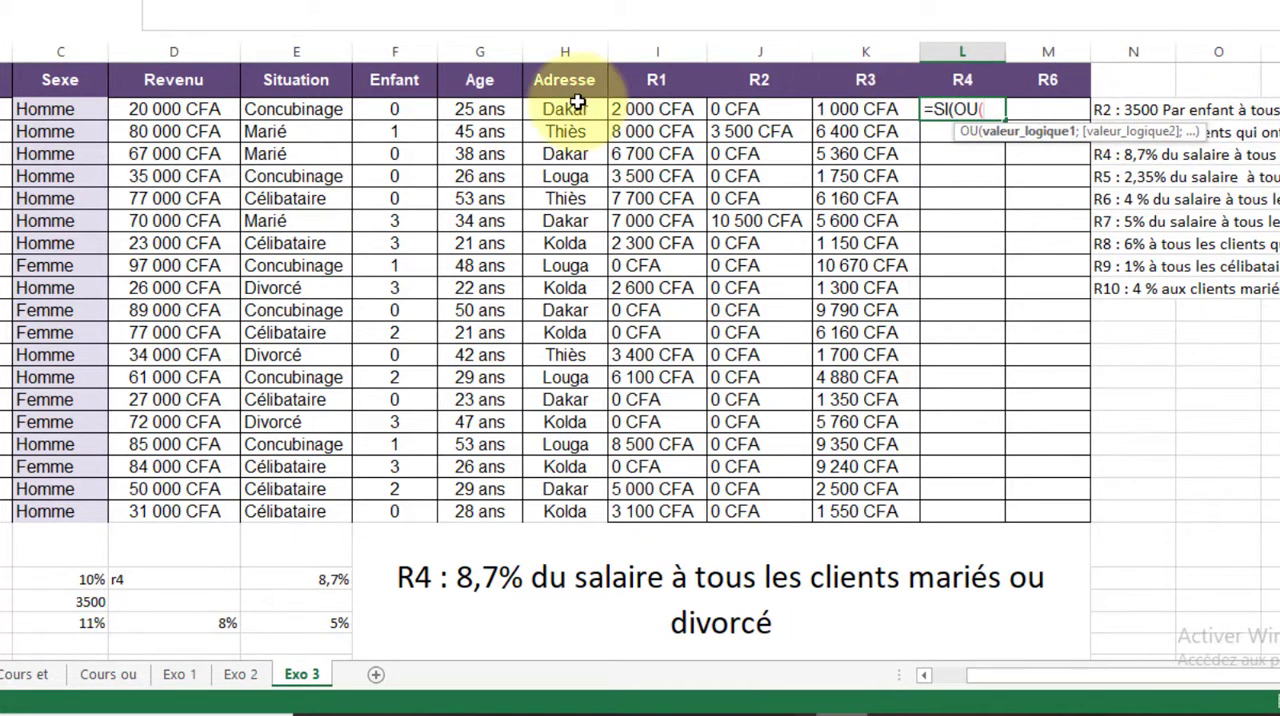
{"action": "left_click", "coordinate": [298, 112]}
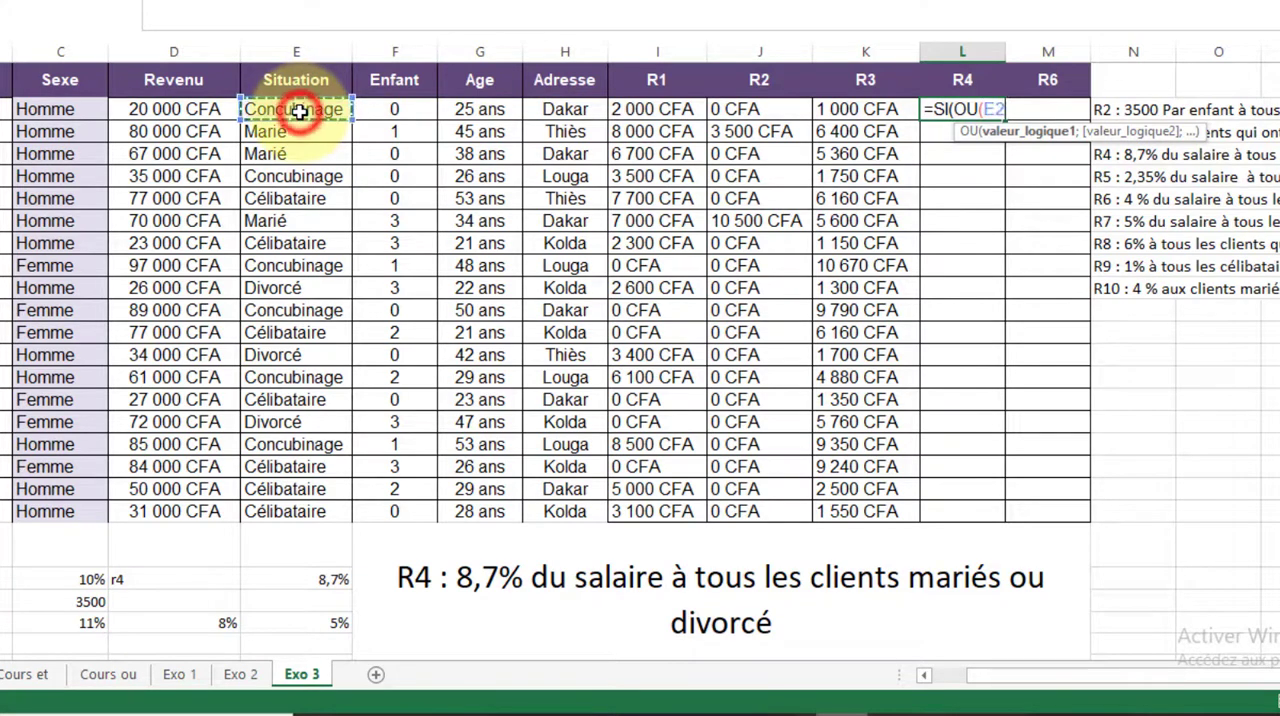
{"action": "type", "text": "=\""}
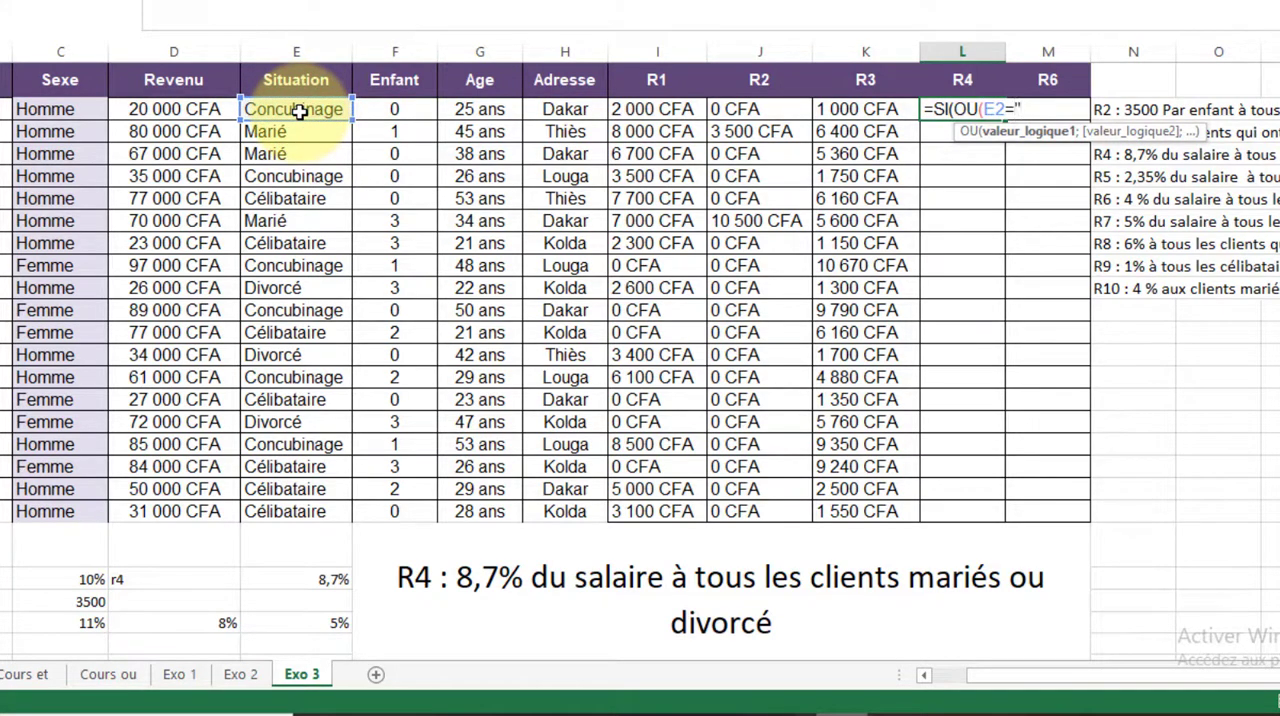
{"action": "type", "text": "marié\";l"}
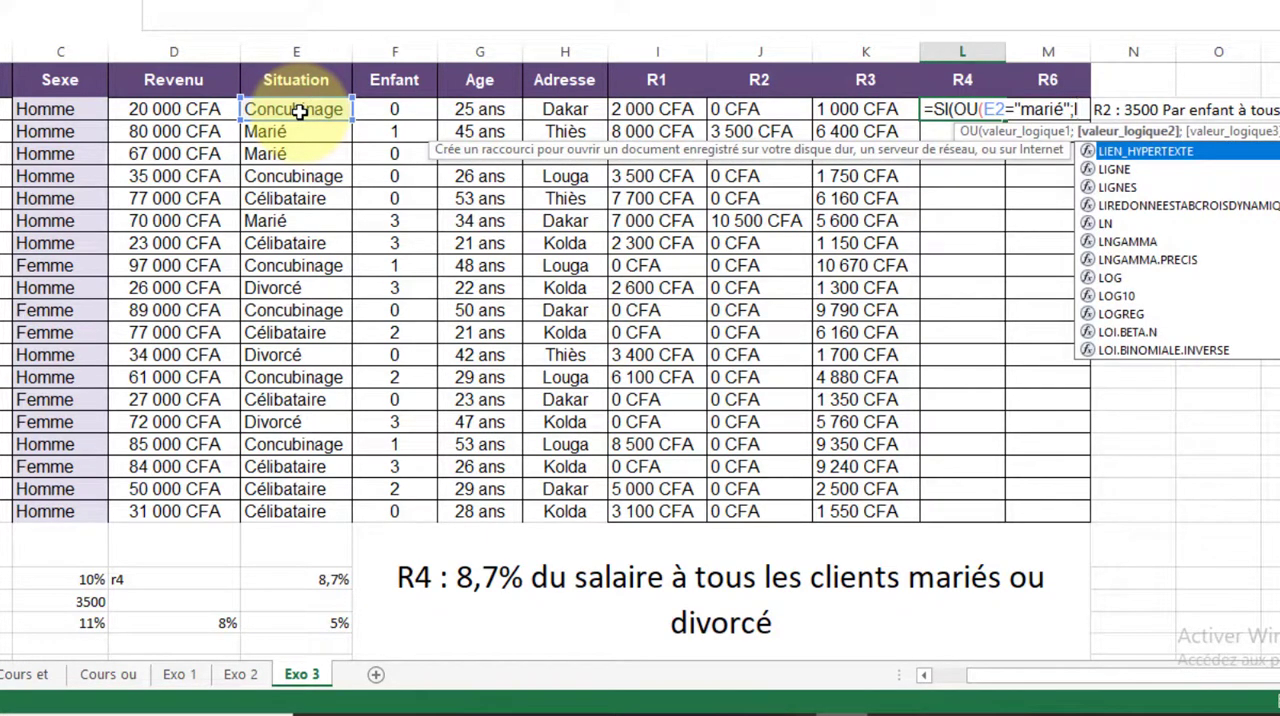
{"action": "key", "text": "BackSpace"}
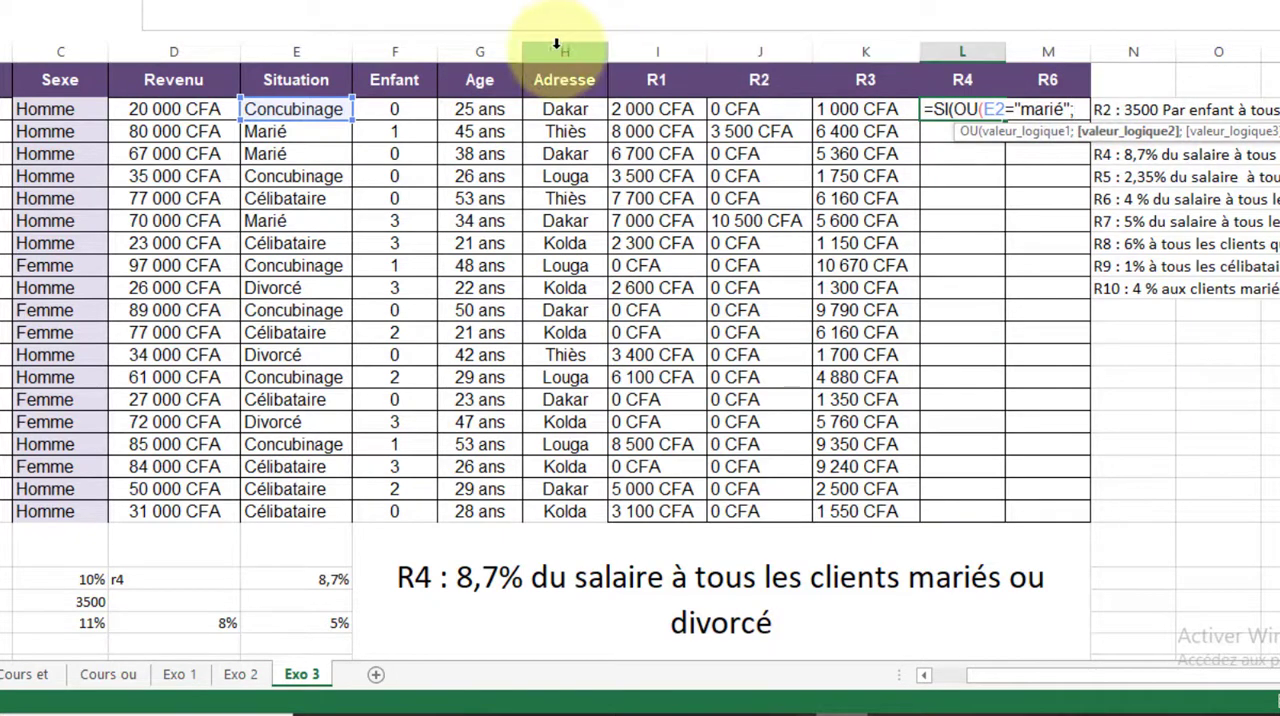
Add the second condition E2="divorcé" to the OU test in L2 and close its parenthesis
{"action": "left_click", "coordinate": [297, 112]}
{"action": "type", "text": "="}
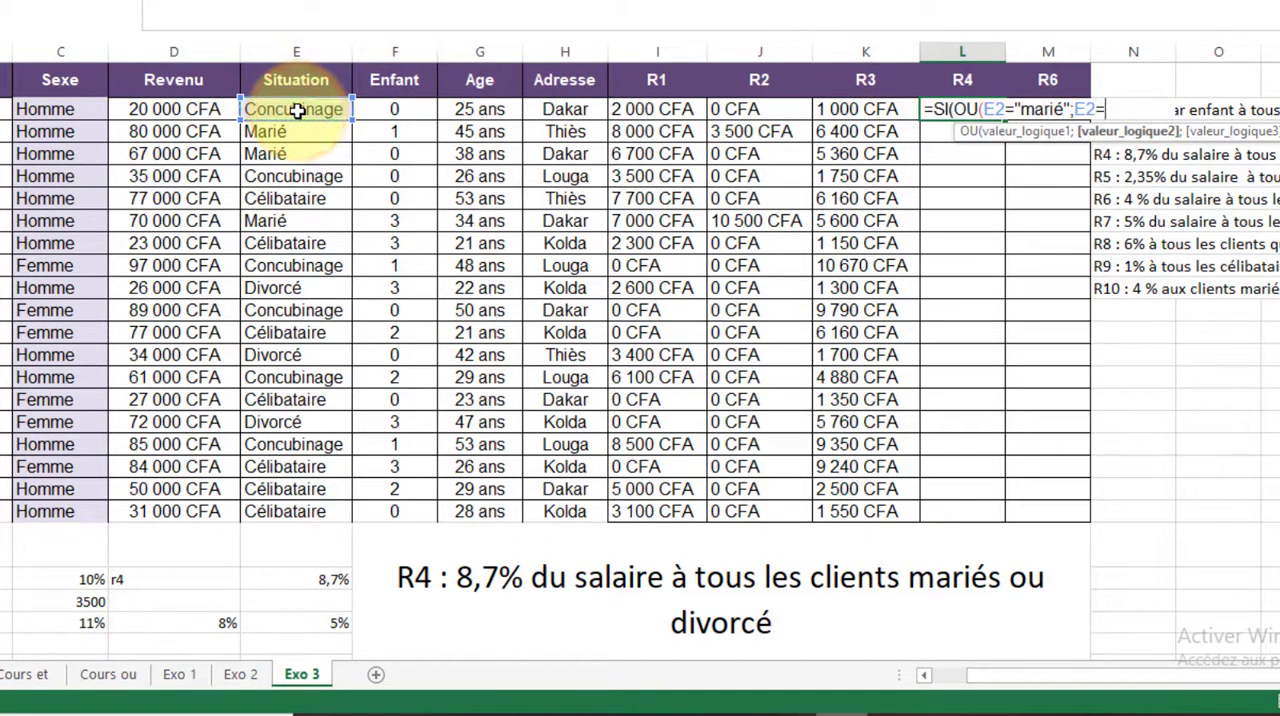
{"action": "type", "text": "\"divorcé\")"}
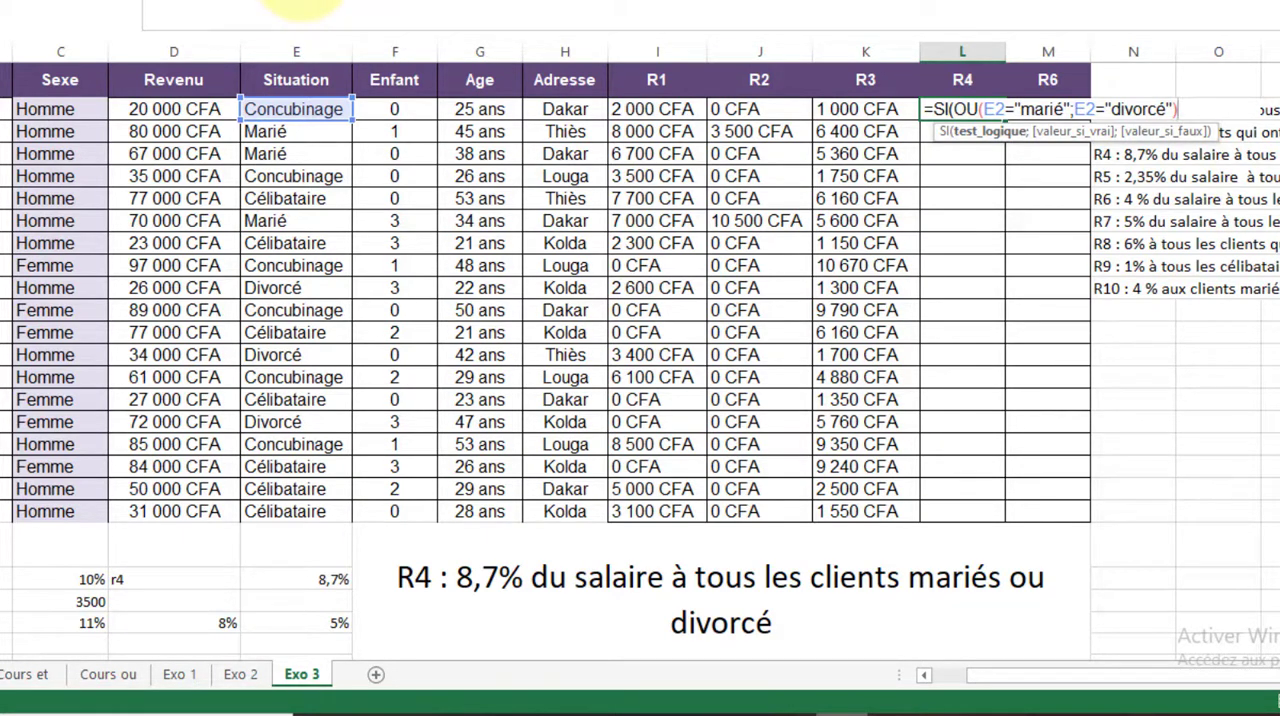
Remove the E2= in front of "divorcé" in the L2 formula and enter it again
{"action": "key", "text": "Left"}
{"action": "key", "text": "Left"}
{"action": "key", "text": "Left"}
{"action": "key", "text": "Left"}
{"action": "key", "text": "Left"}
{"action": "key", "text": "Left"}
{"action": "key", "text": "Left"}
{"action": "key", "text": "Left"}
{"action": "key", "text": "Left"}
{"action": "key", "text": "Left"}
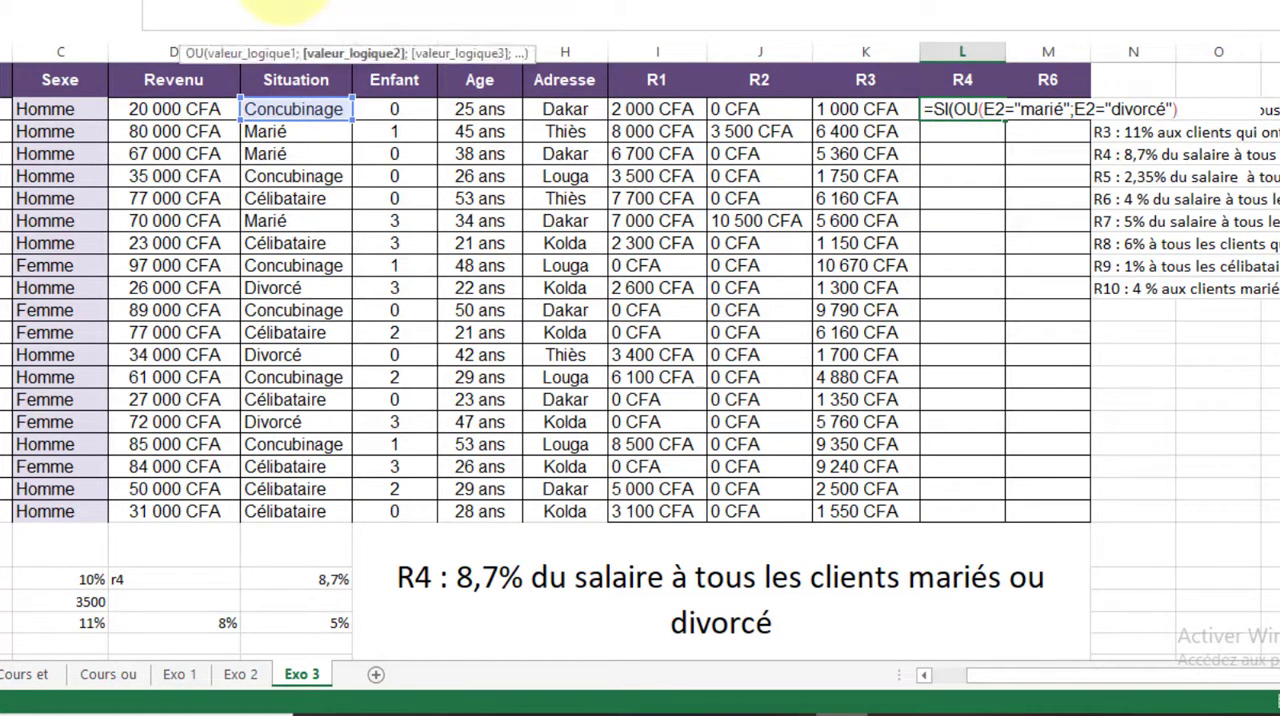
{"action": "key", "text": "BackSpace"}
{"action": "key", "text": "BackSpace"}
{"action": "key", "text": "BackSpace"}
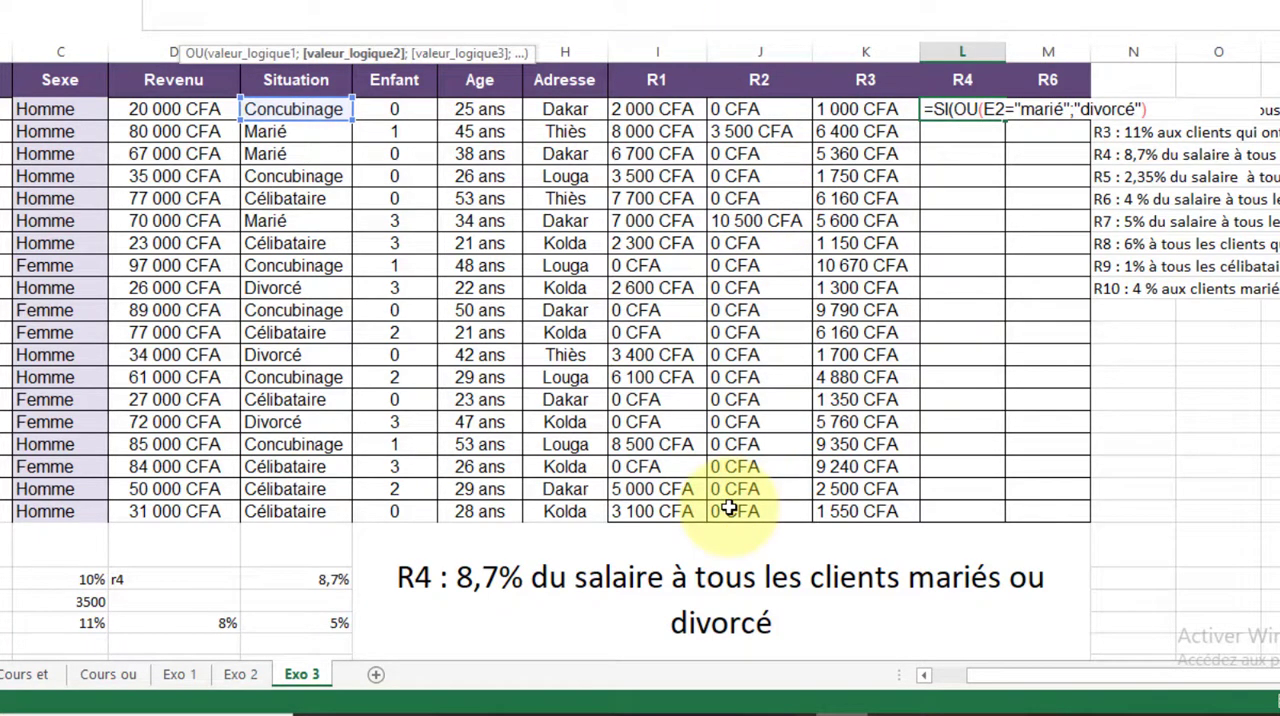
{"action": "type", "text": "E2="}
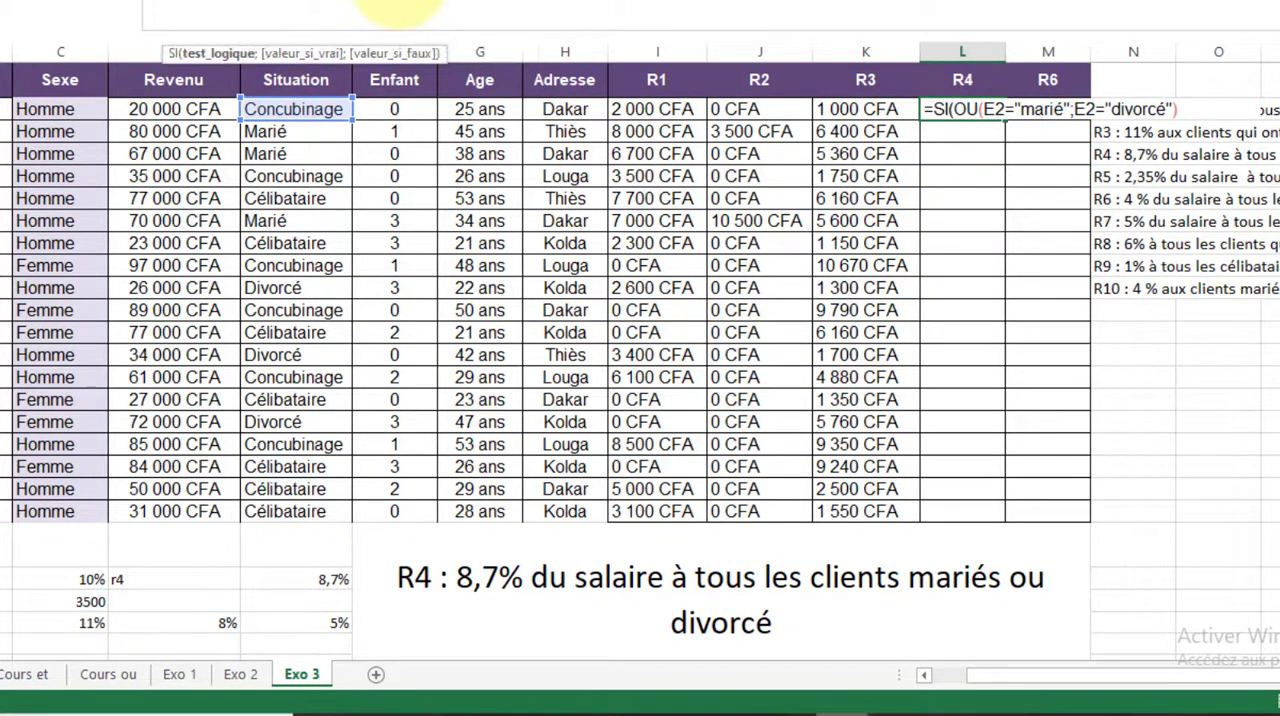
Complete the L2 formula with $E$22*D2 as the true value and 0 as the false value
{"action": "key", "text": "End"}
{"action": "type", "text": ";"}
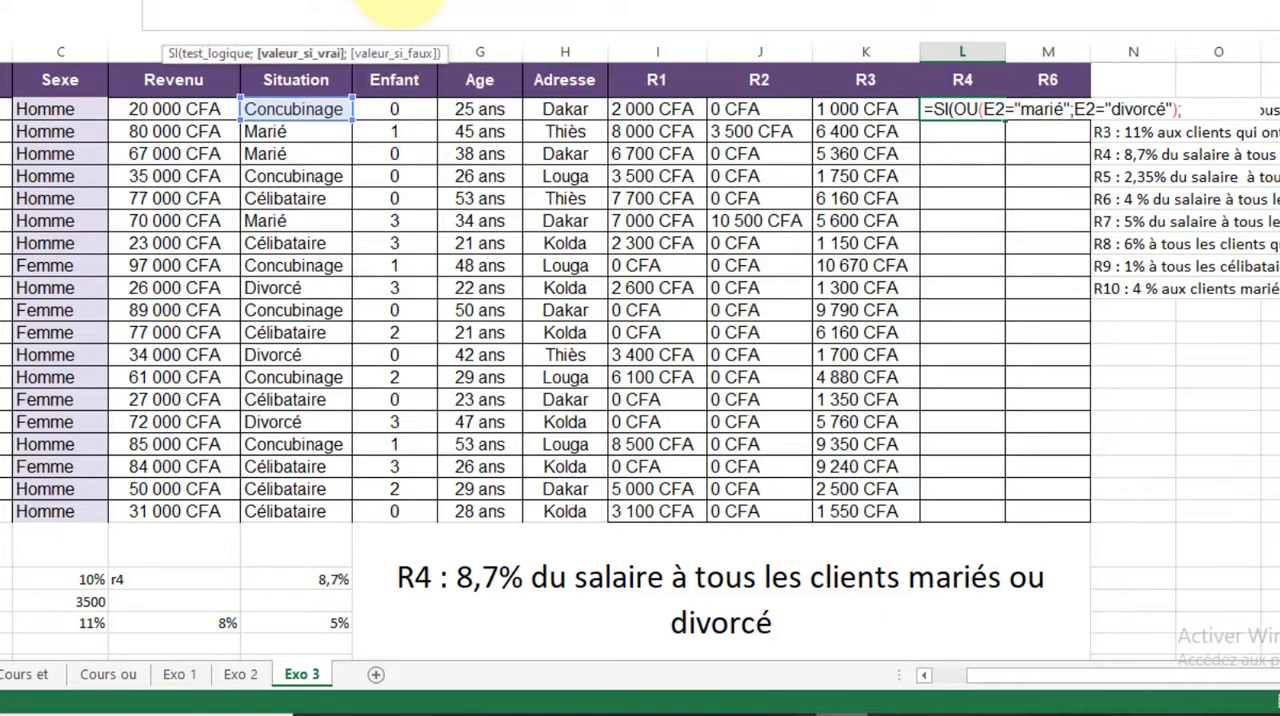
{"action": "left_click", "coordinate": [313, 578]}
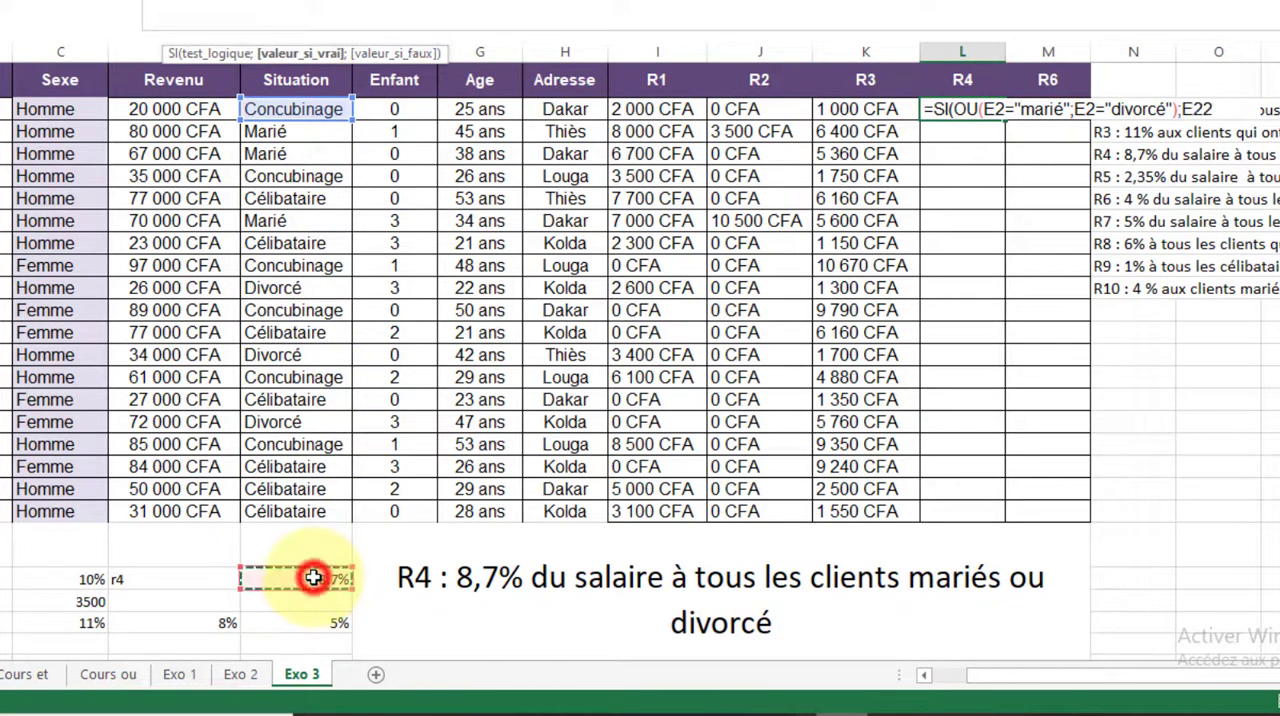
{"action": "key", "text": "F4"}
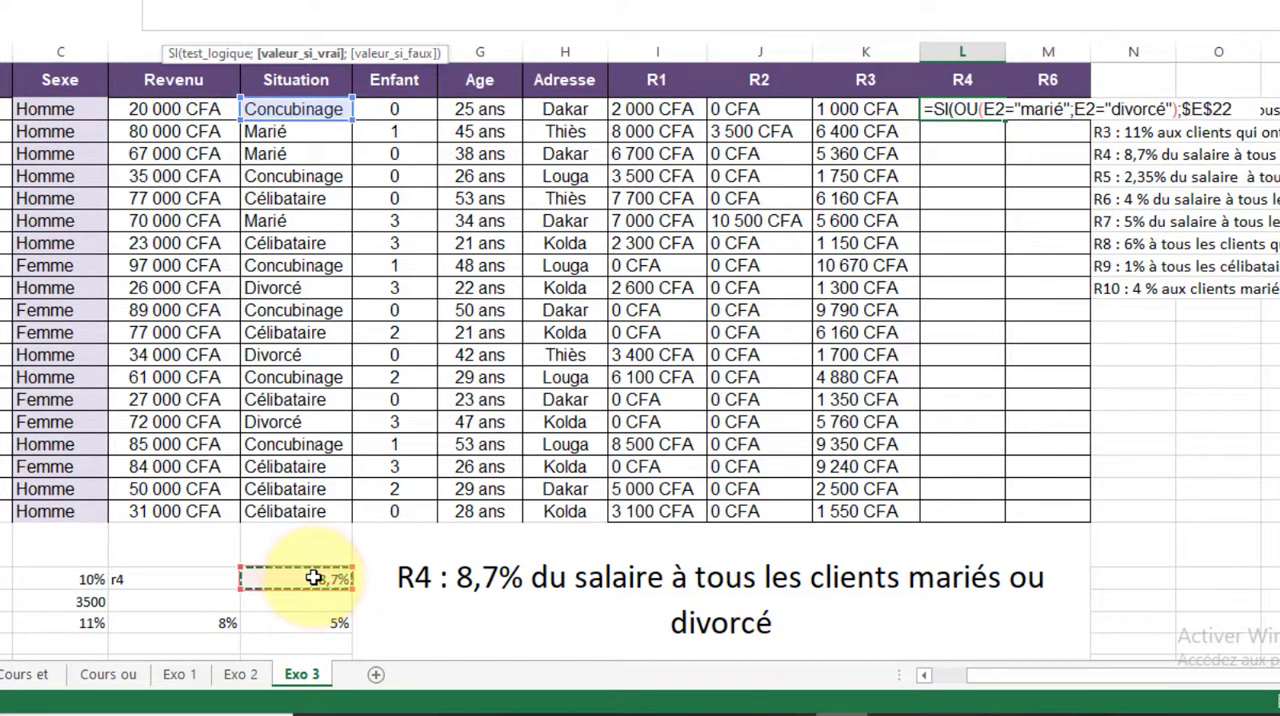
{"action": "type", "text": "*"}
{"action": "left_click", "coordinate": [178, 113]}
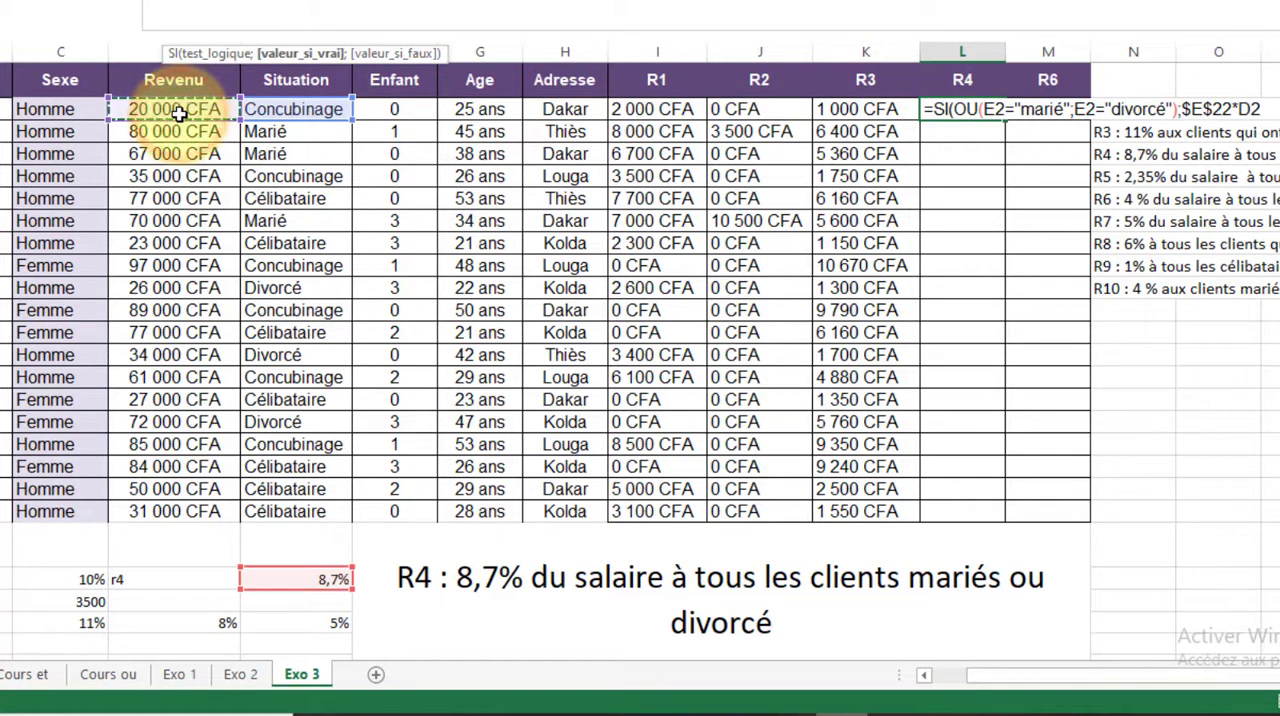
{"action": "type", "text": ";0"}
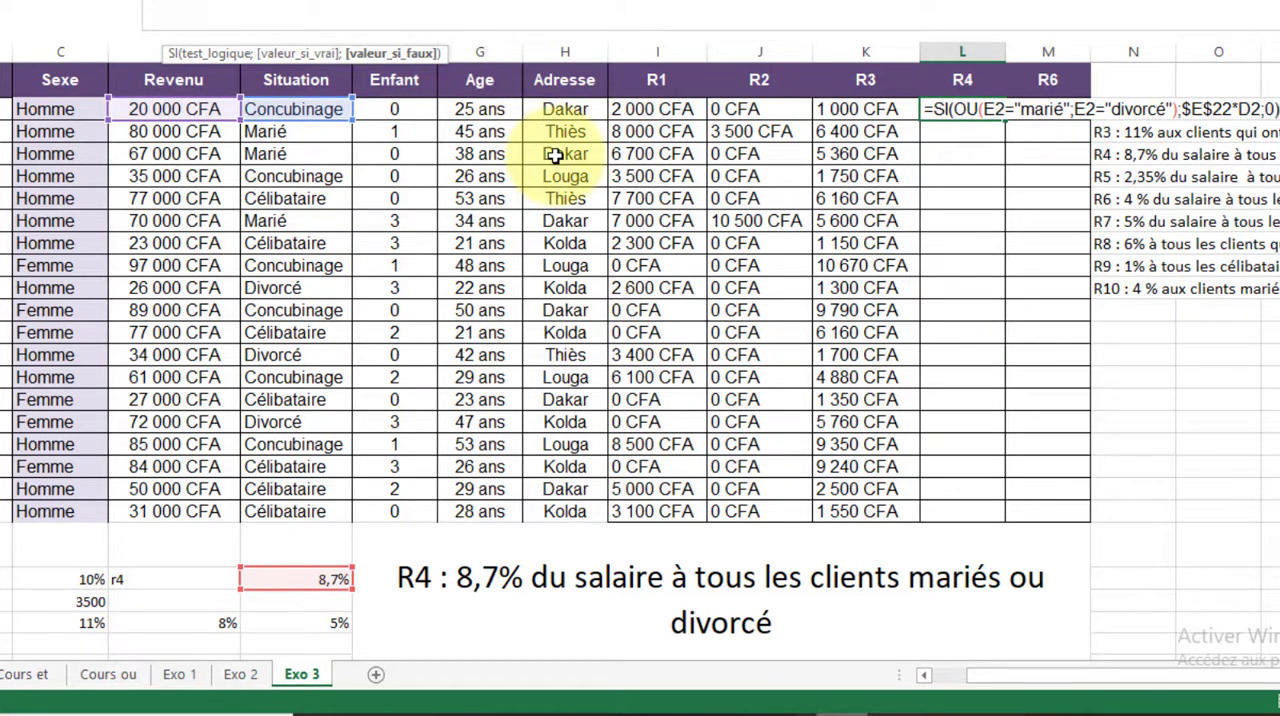
{"action": "key", "text": "Return"}
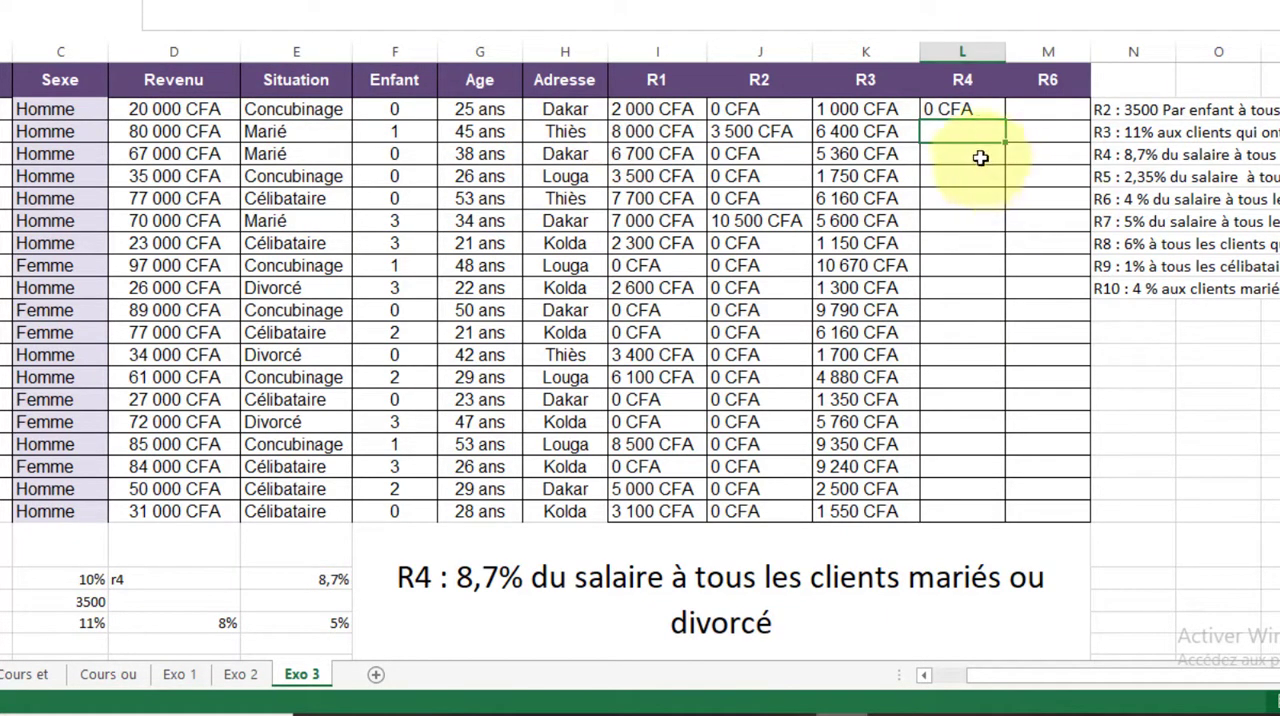
Fill the R4 formula from L2 down to the last client row and widen column L slightly
{"action": "left_click", "coordinate": [960, 108]}
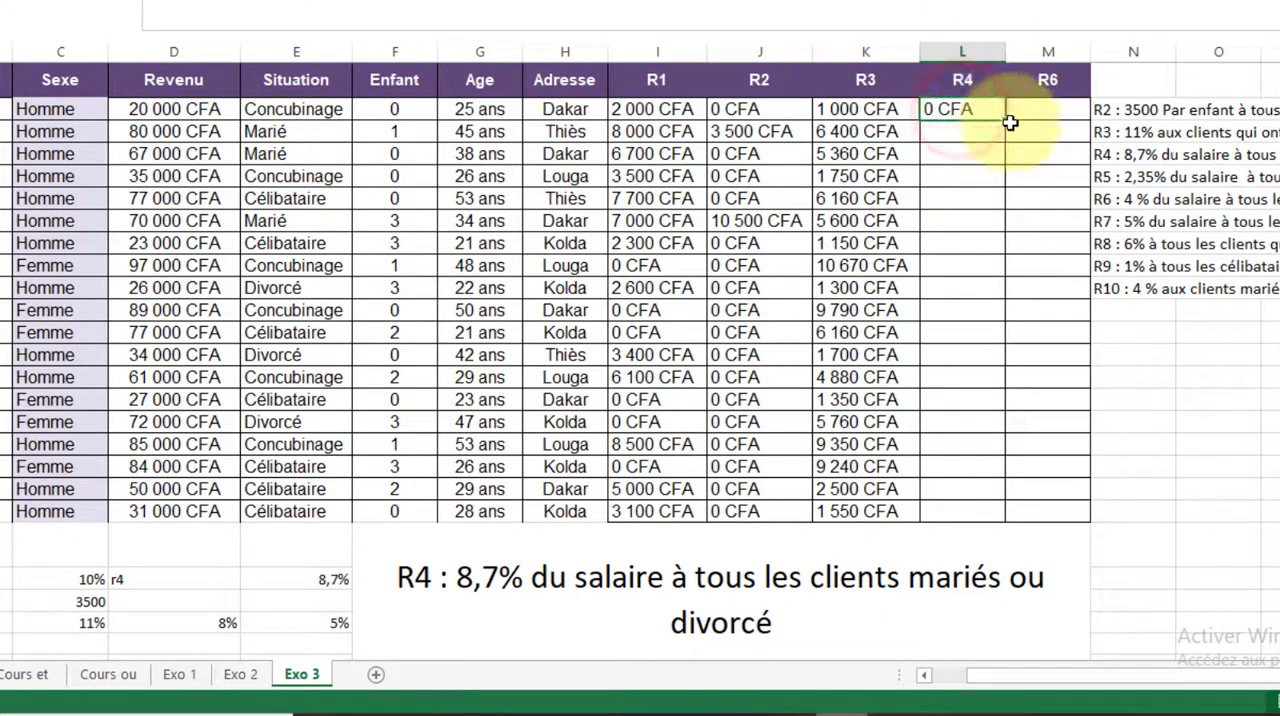
{"action": "left_click_drag", "start_coordinate": [1008, 121], "coordinate": [983, 533]}
{"action": "left_click_drag", "start_coordinate": [1006, 48], "coordinate": [1030, 47]}
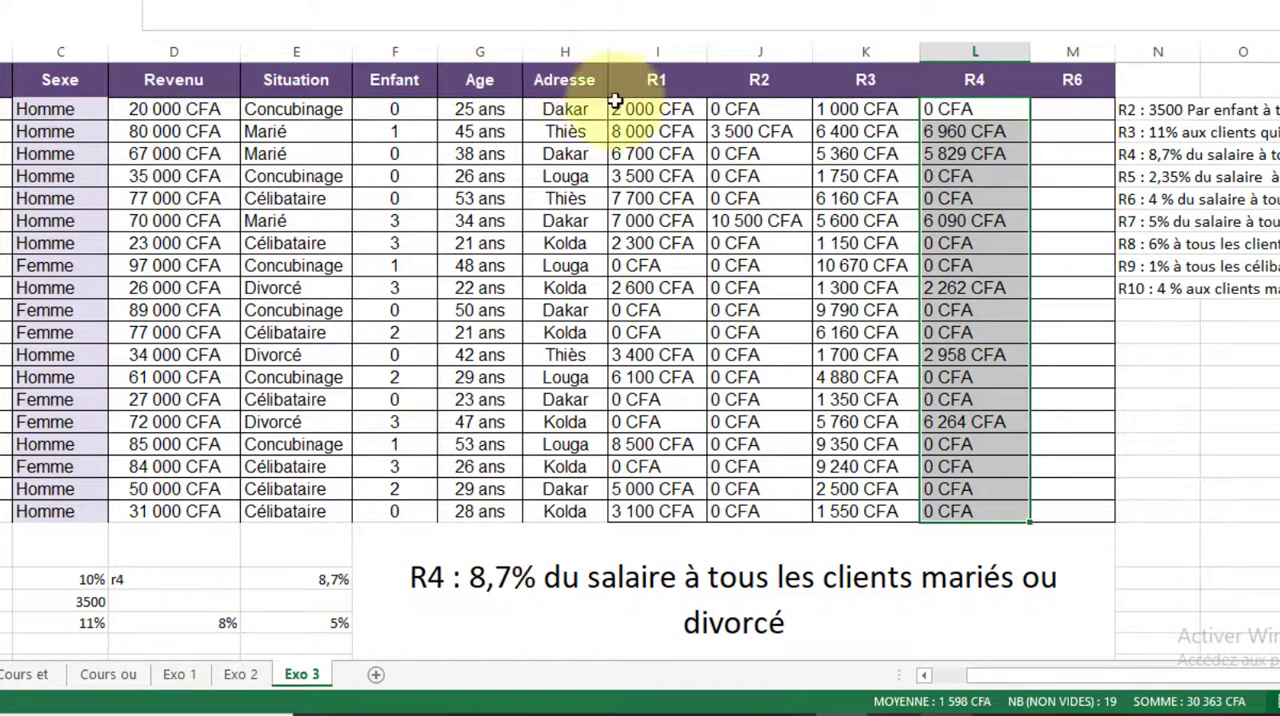
Rename the R6 header in M1 as R4' and select the cell M2 beneath it
{"action": "left_click", "coordinate": [1100, 82]}
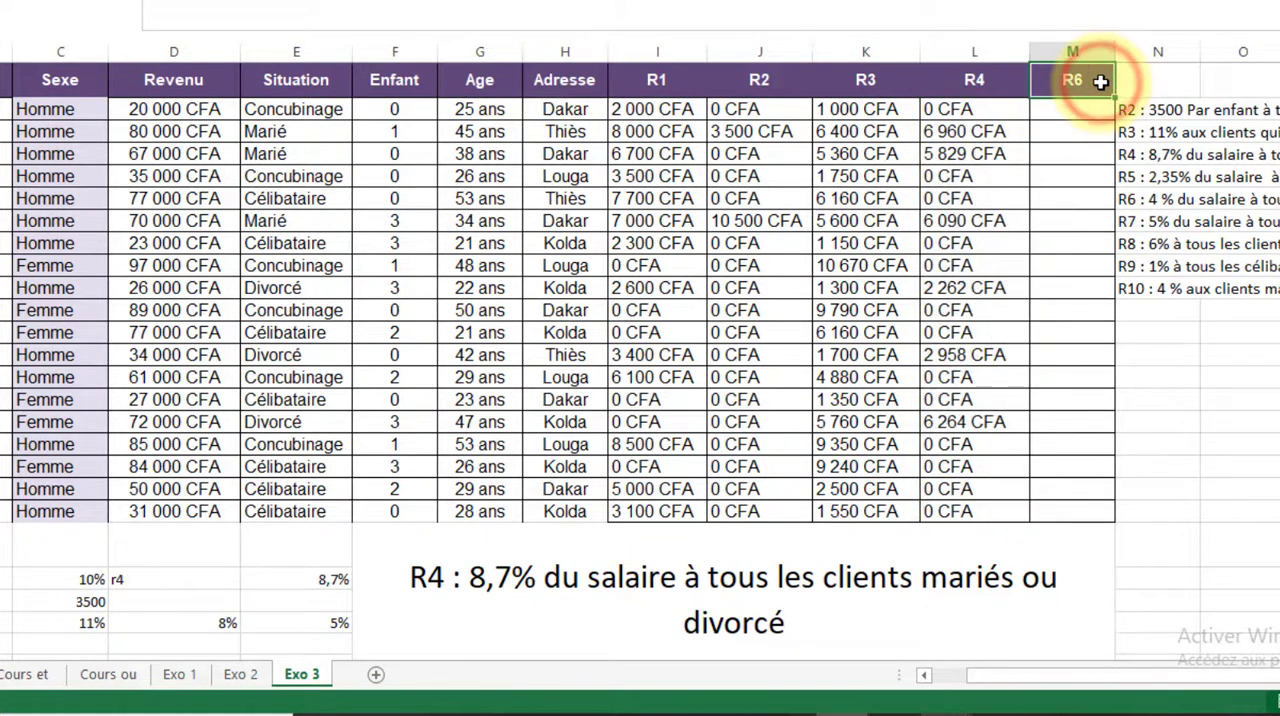
{"action": "double_click", "coordinate": [1100, 82]}
{"action": "key", "text": "BackSpace"}
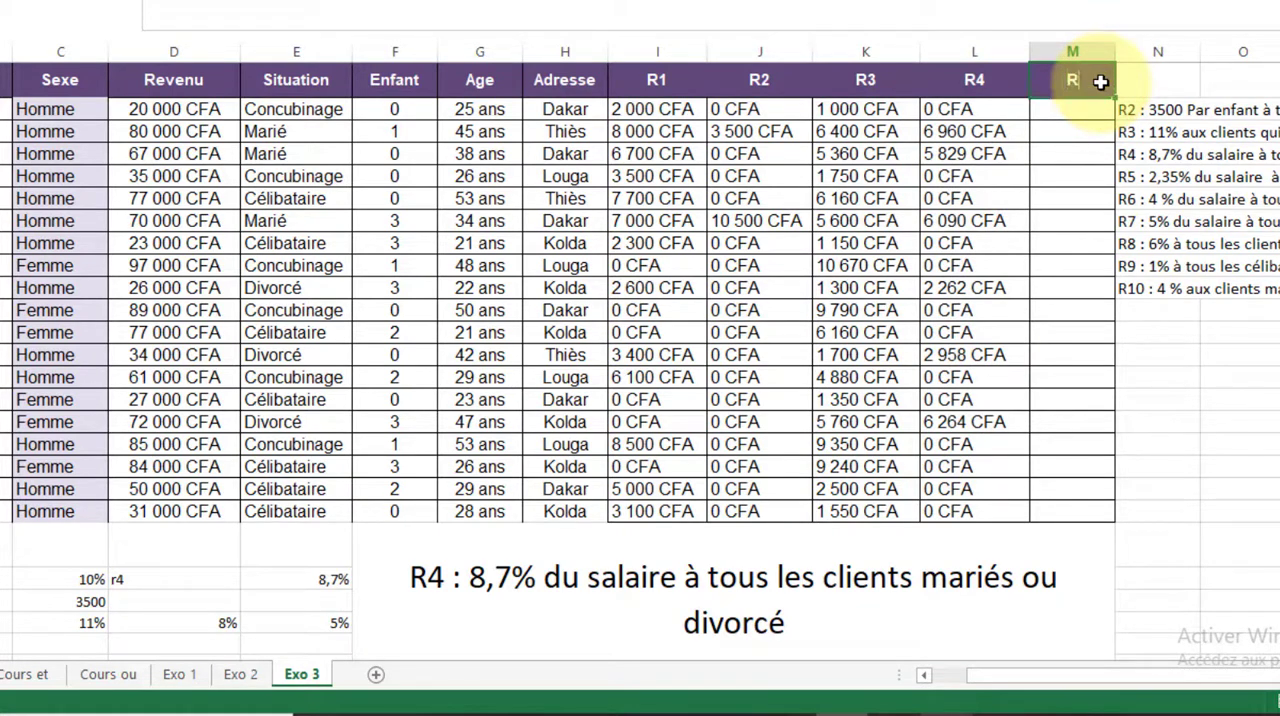
{"action": "type", "text": "4"}
{"action": "type", "text": " b"}
{"action": "key", "text": "BackSpace"}
{"action": "key", "text": "BackSpace"}
{"action": "type", "text": "'"}
{"action": "left_click", "coordinate": [1066, 115]}
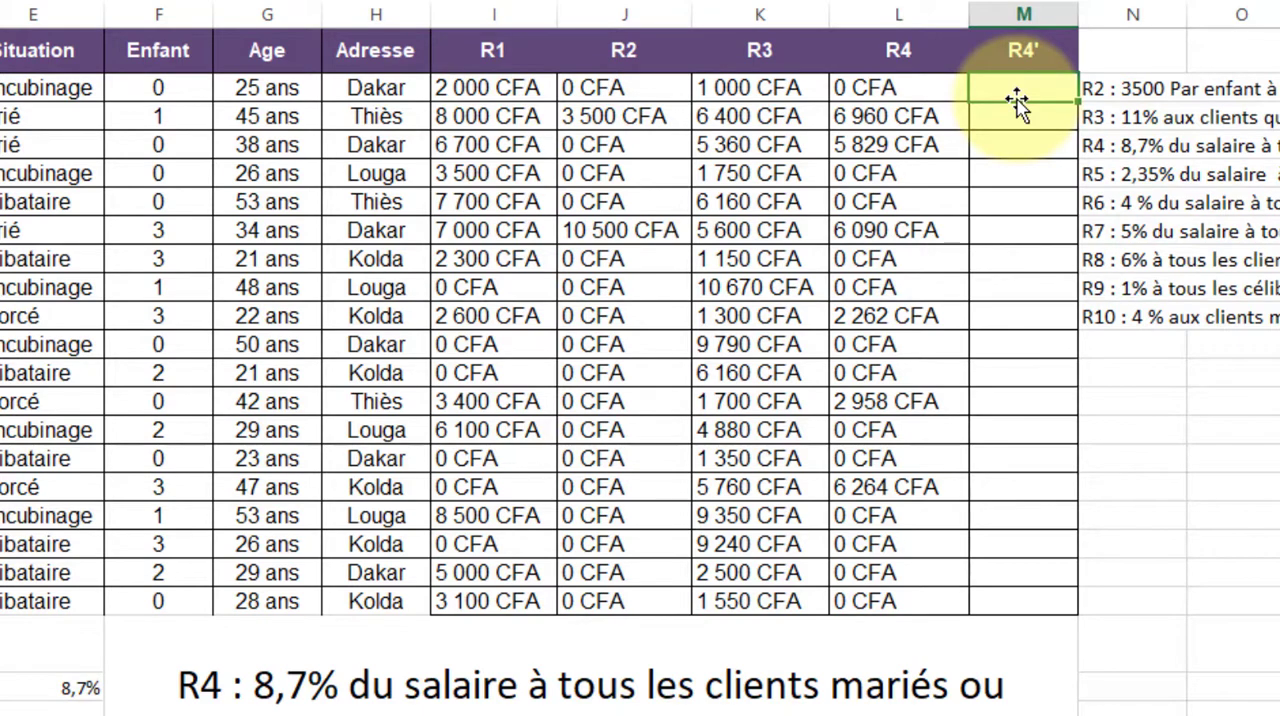
Start the R4' formula in M2 with =SI( and the condition E2="marié"
{"action": "type", "text": "=SI"}
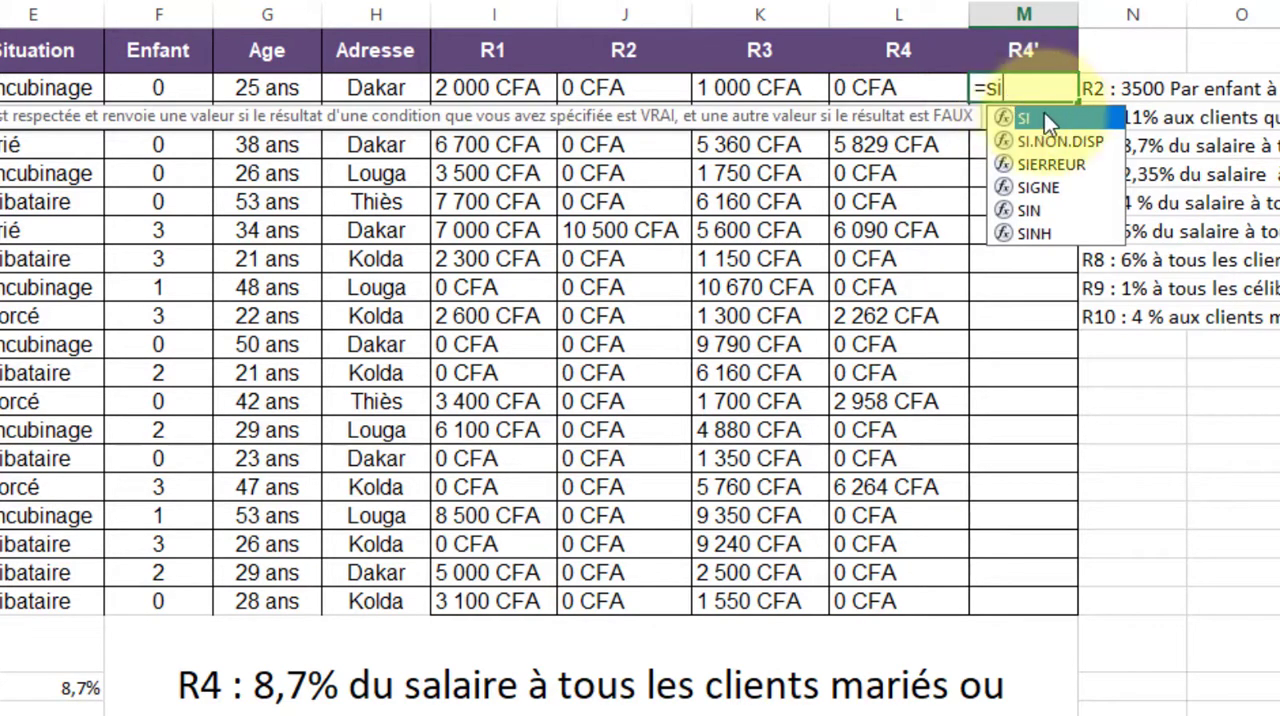
{"action": "left_click", "coordinate": [1025, 118]}
{"action": "left_click", "coordinate": [1025, 118]}
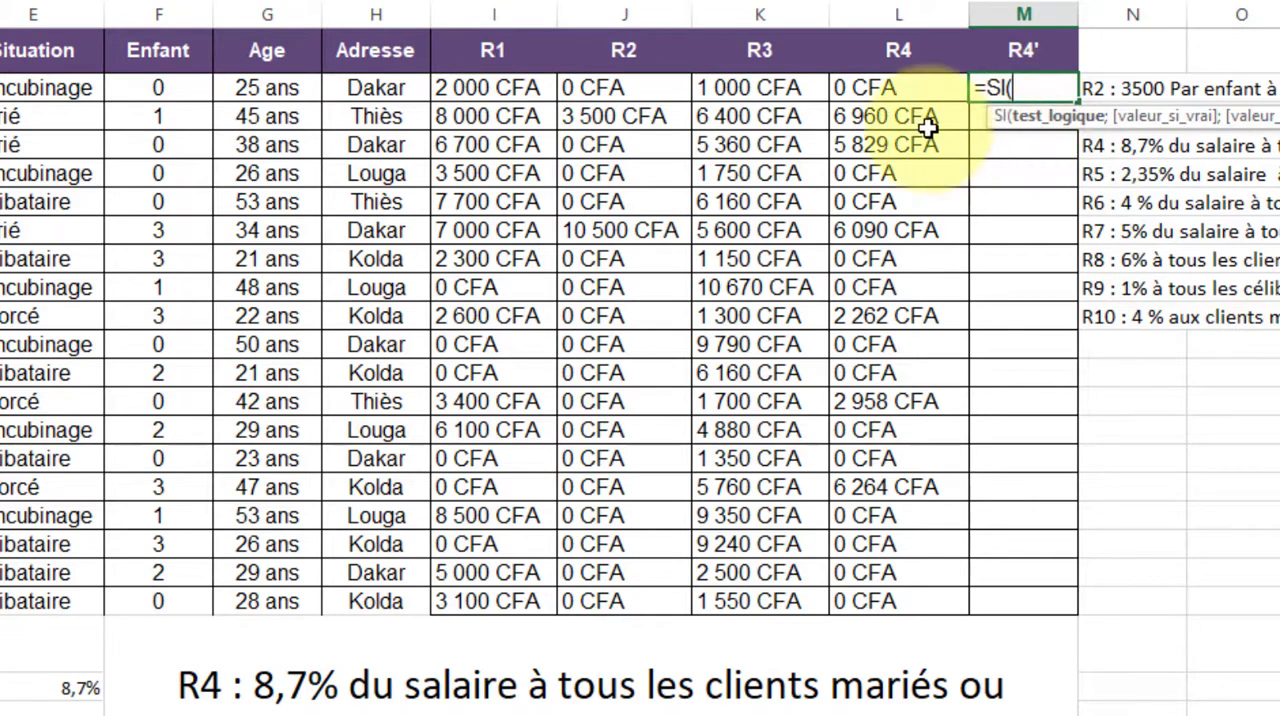
{"action": "left_click", "coordinate": [14, 90]}
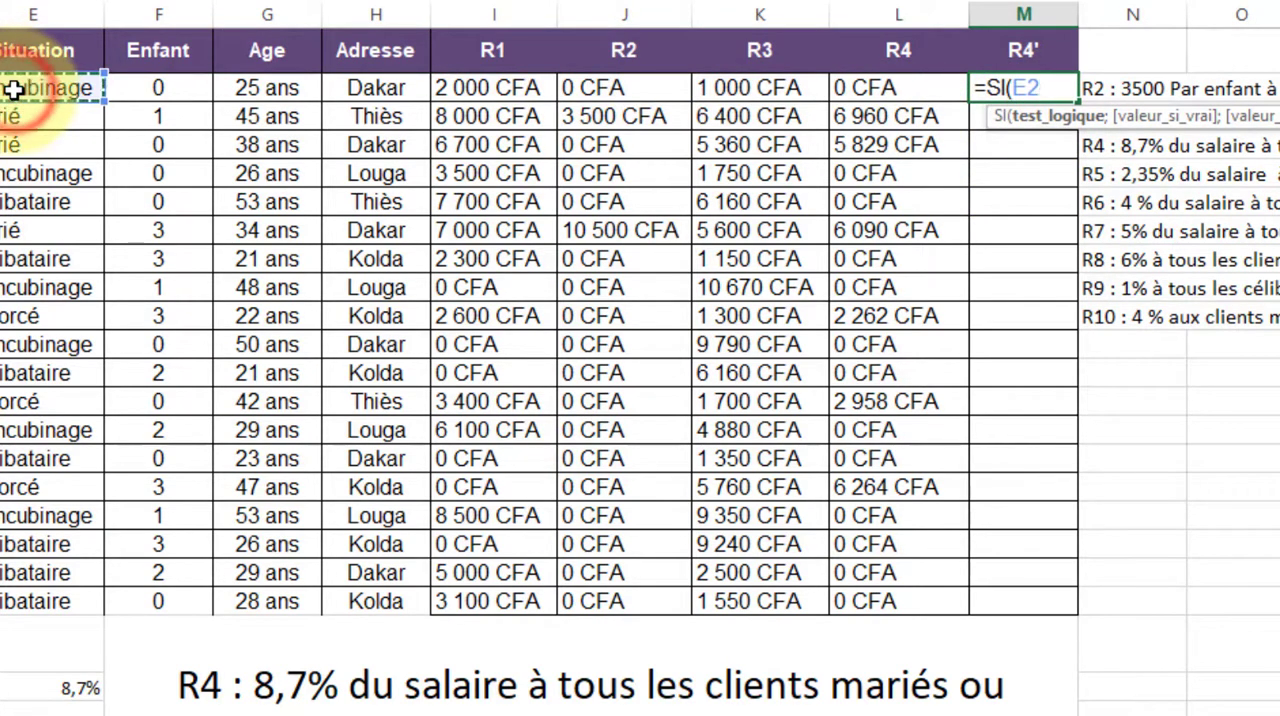
{"action": "type", "text": "=\"marié"}
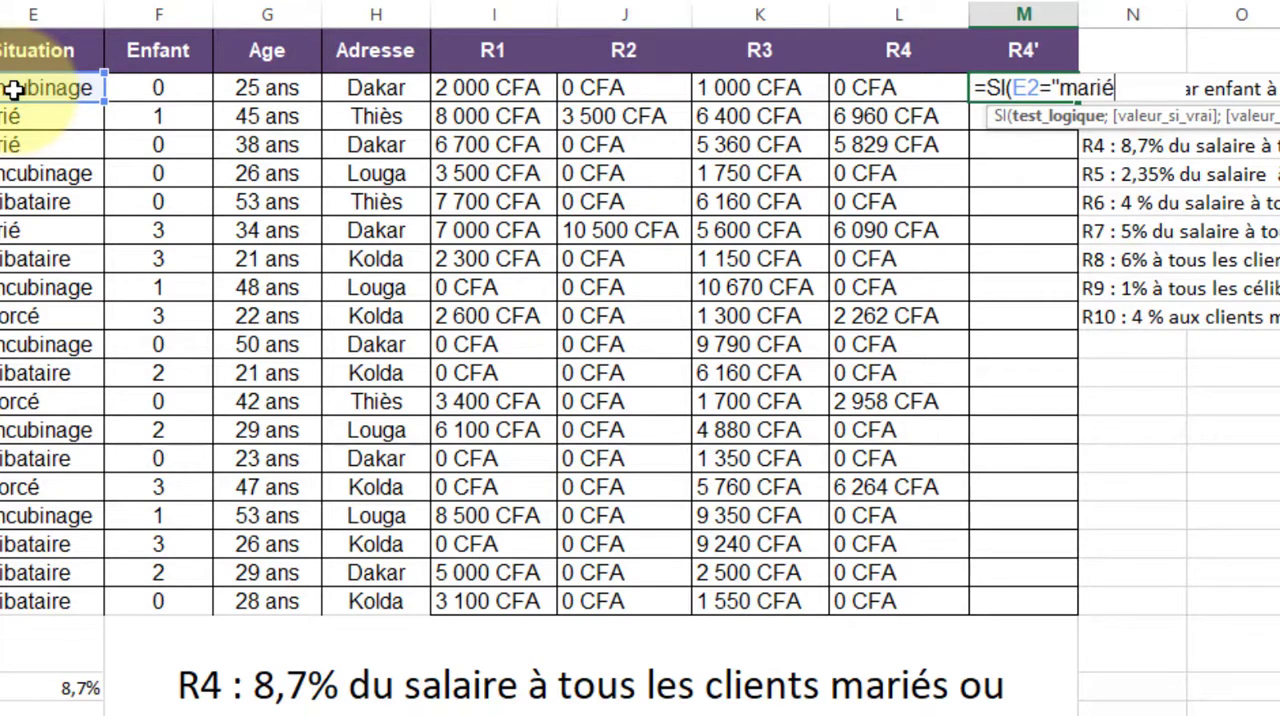
{"action": "type", "text": "\";"}
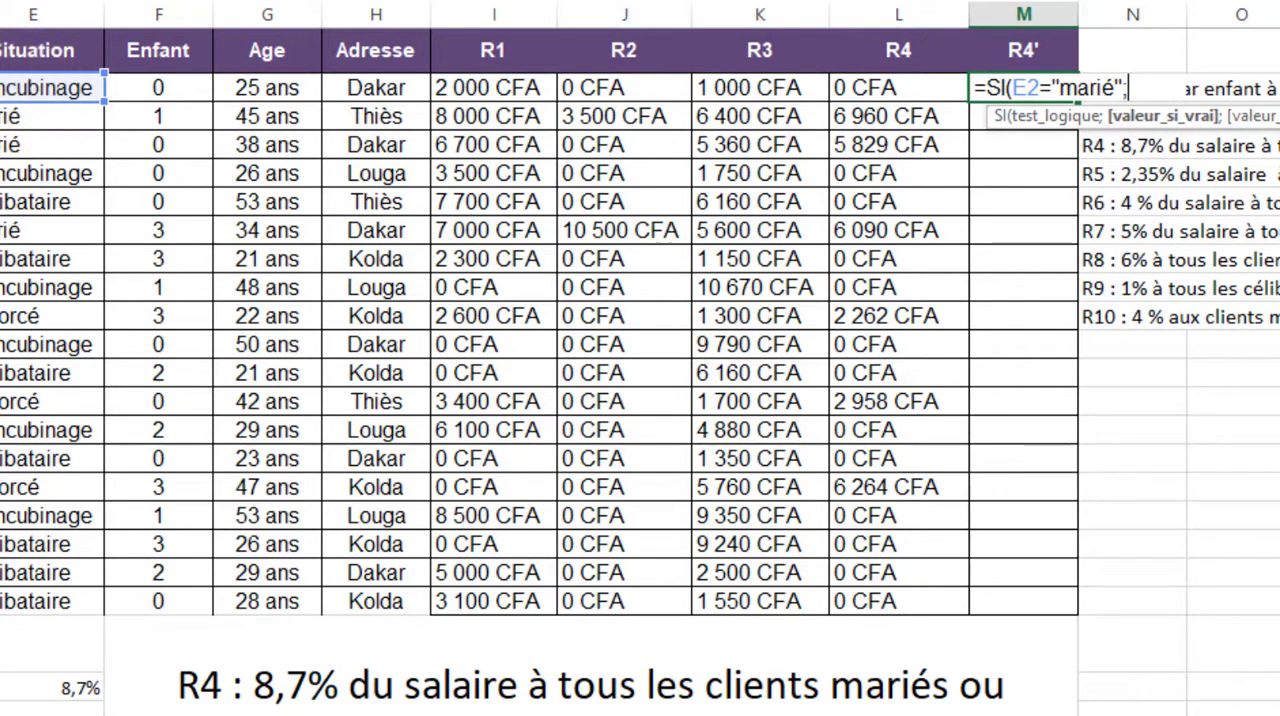
Set $E$22*D2 as the true value of the "marié" condition in the M2 formula
{"action": "left_click", "coordinate": [45, 692]}
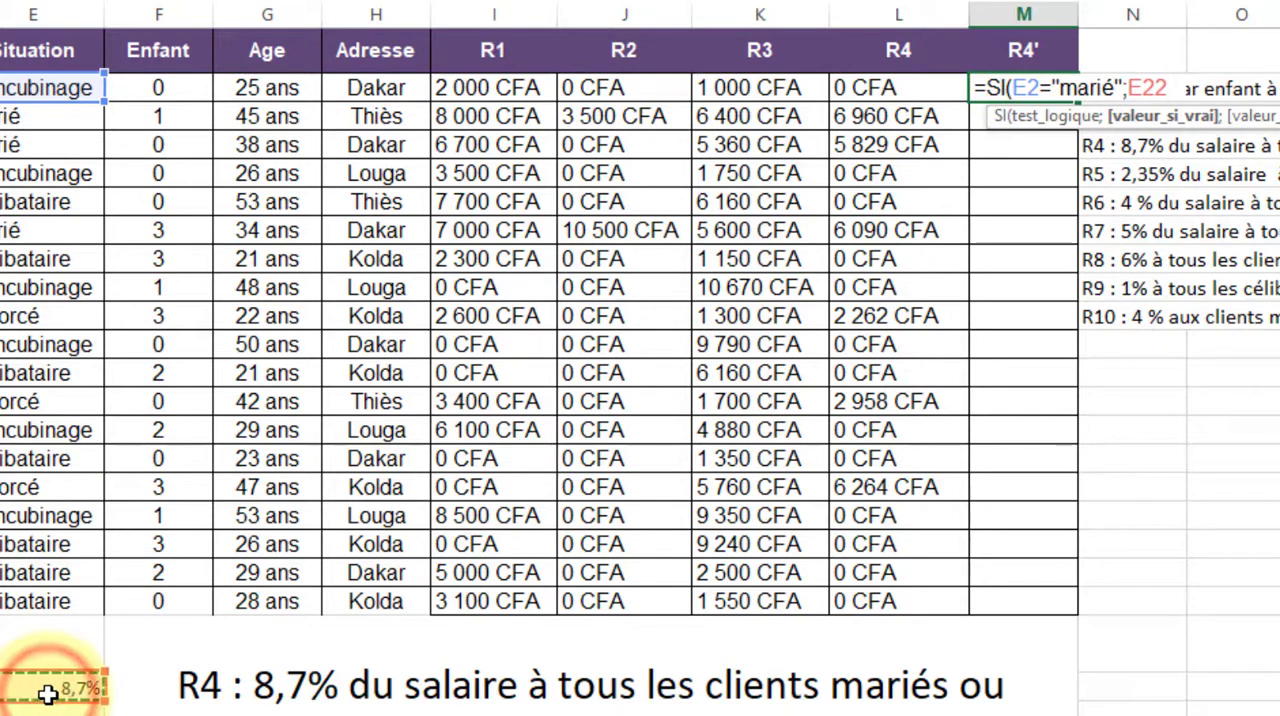
{"action": "key", "text": "F4"}
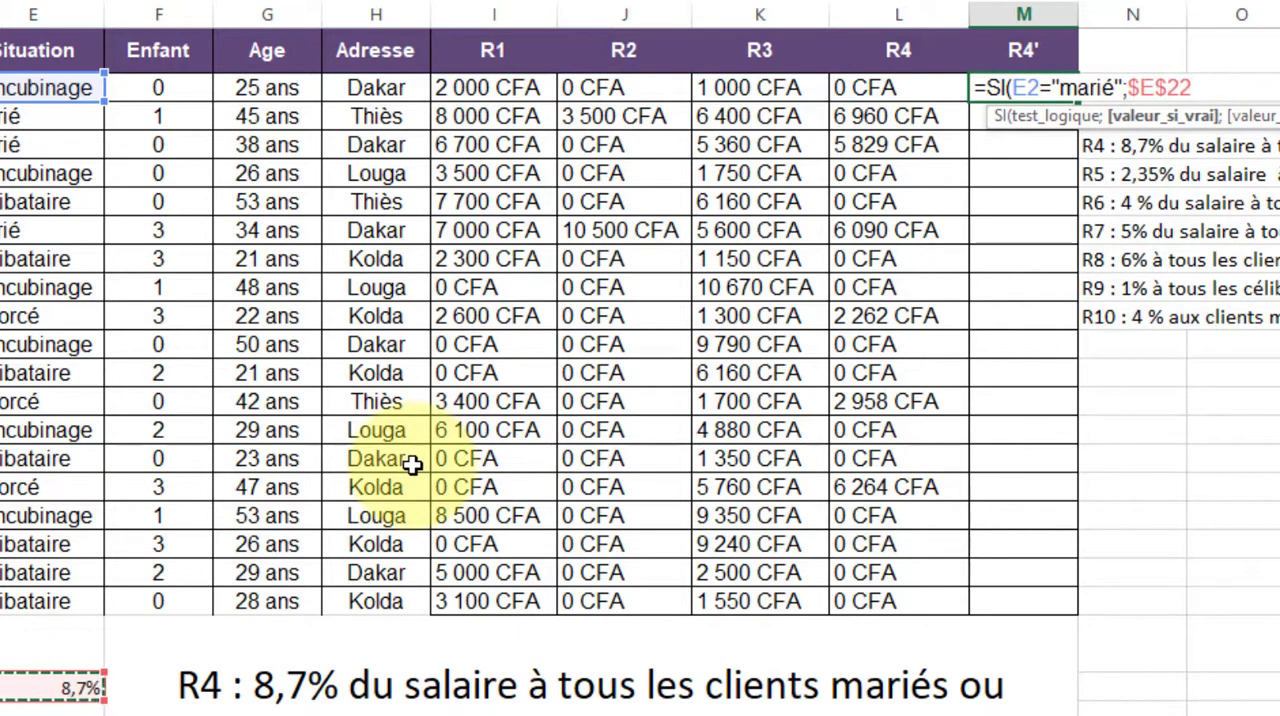
{"action": "type", "text": "*D2"}
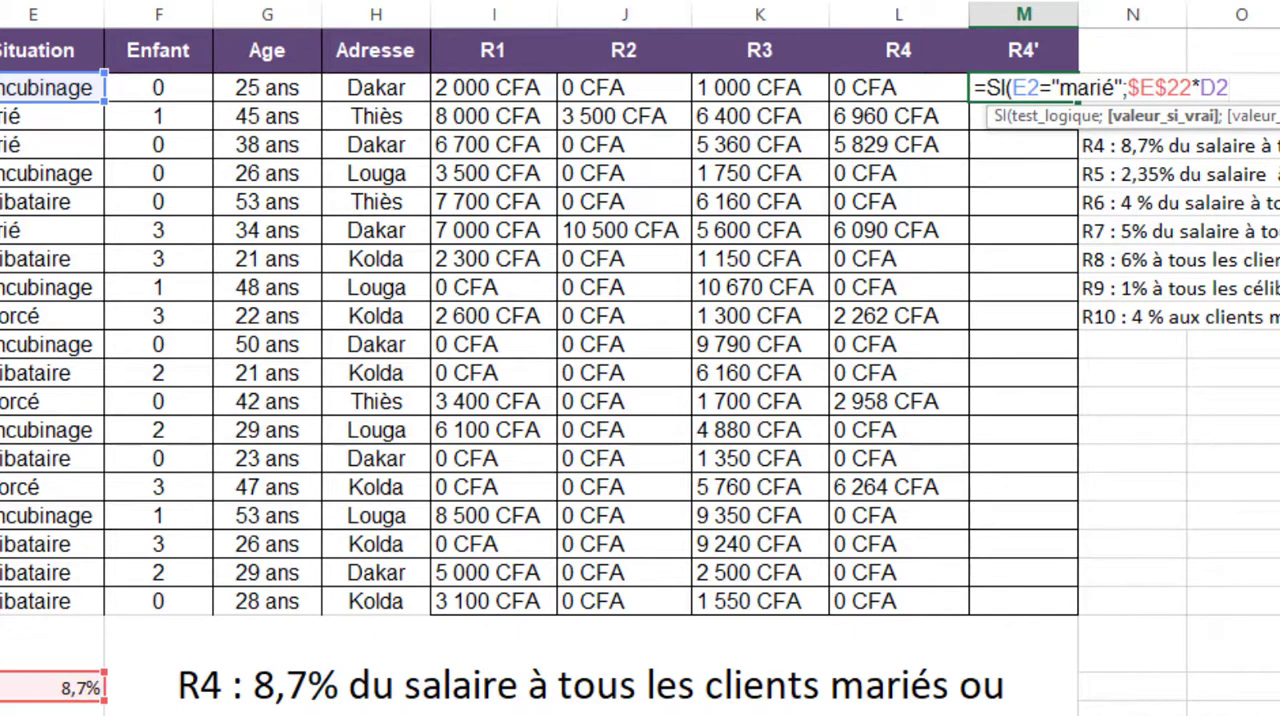
{"action": "type", "text": ";"}
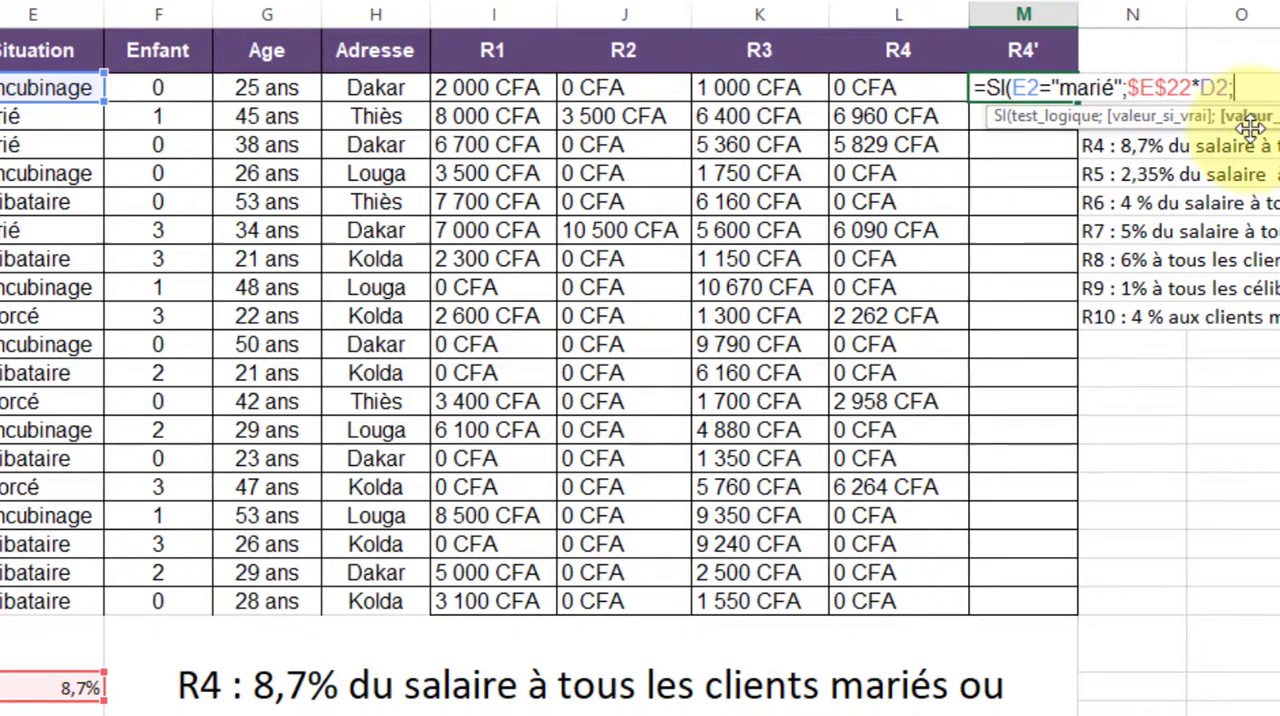
{"action": "type", "text": "s"}
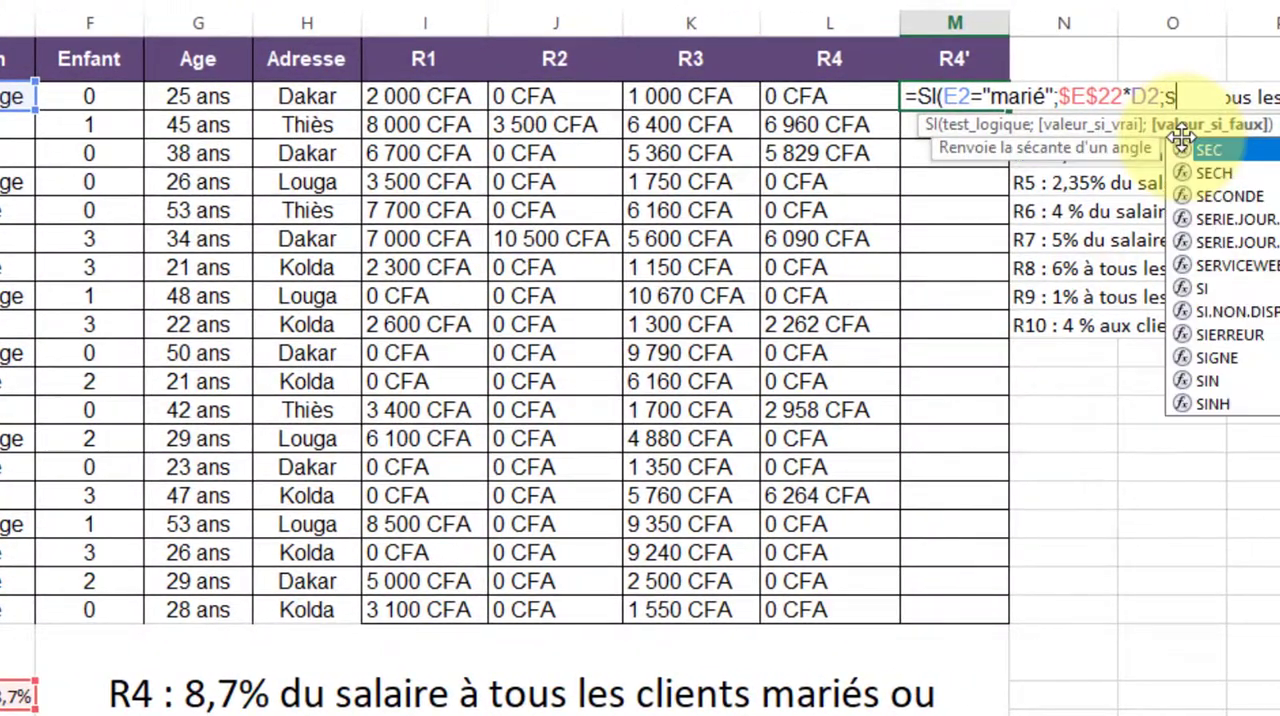
{"action": "type", "text": "i"}
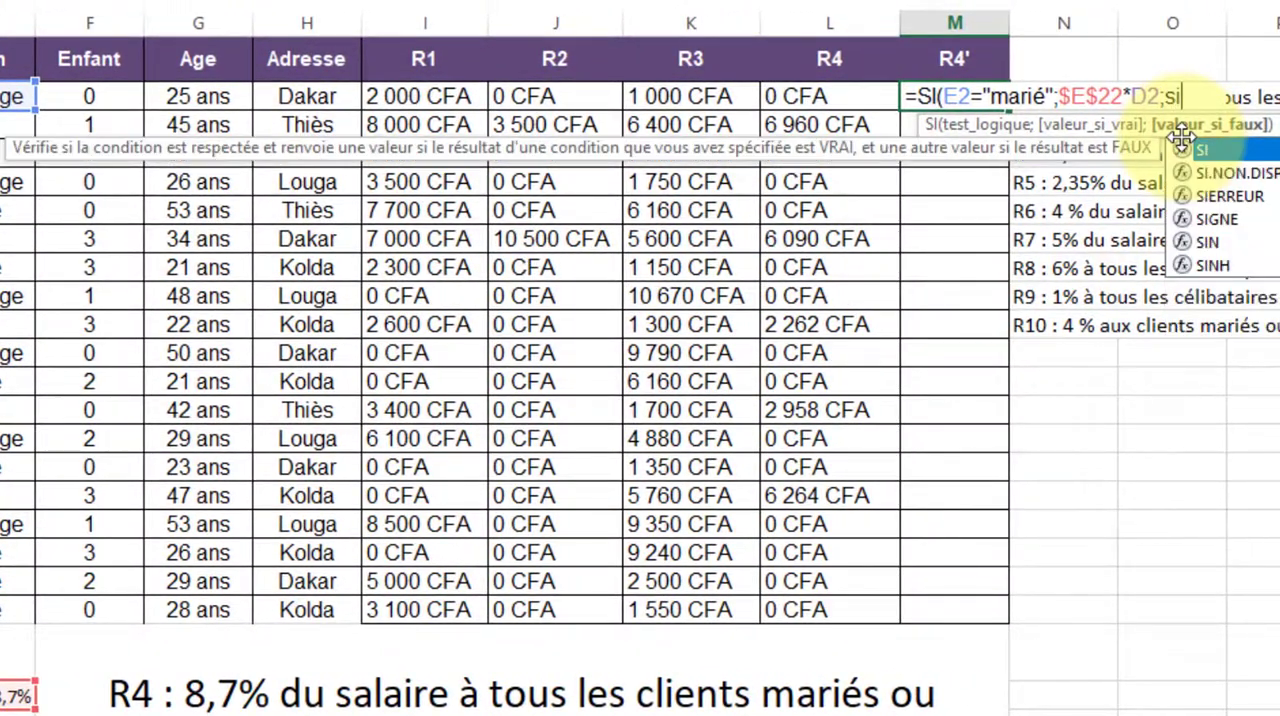
Nest a second SI function as the false value in M2, with the condition E2="divorcé"
{"action": "double_click", "coordinate": [1243, 156]}
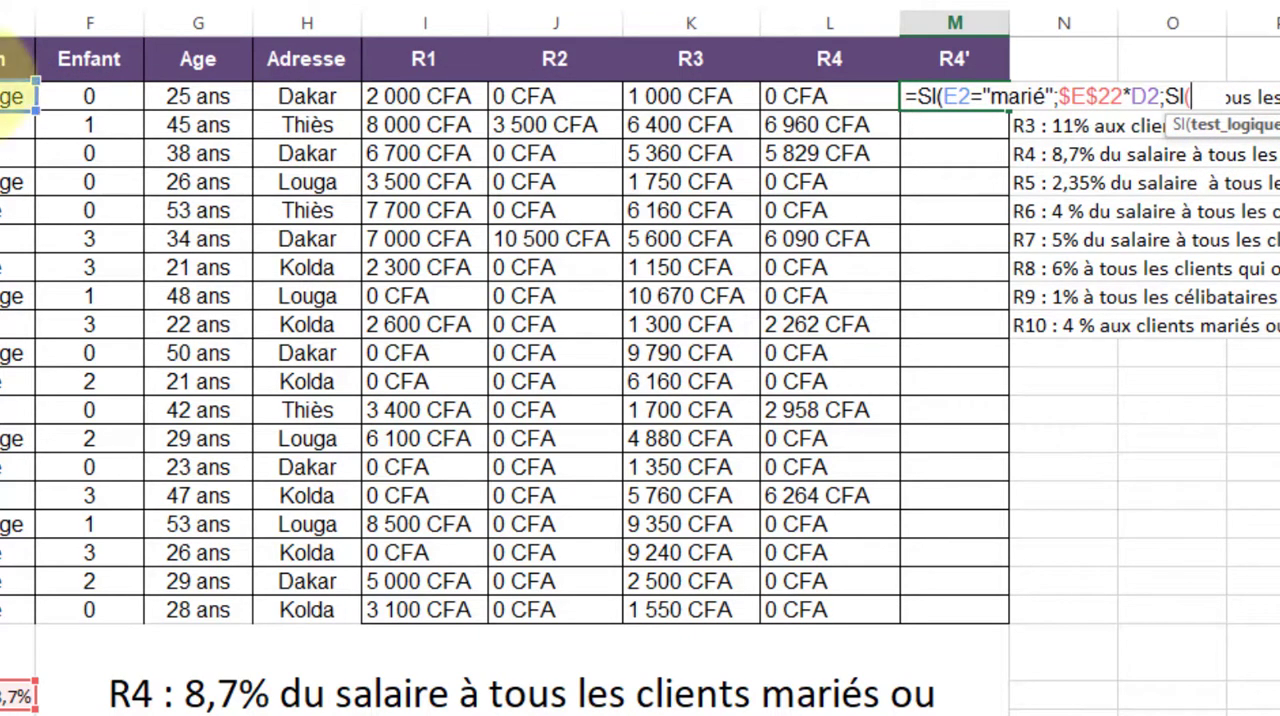
{"action": "left_click", "coordinate": [15, 96]}
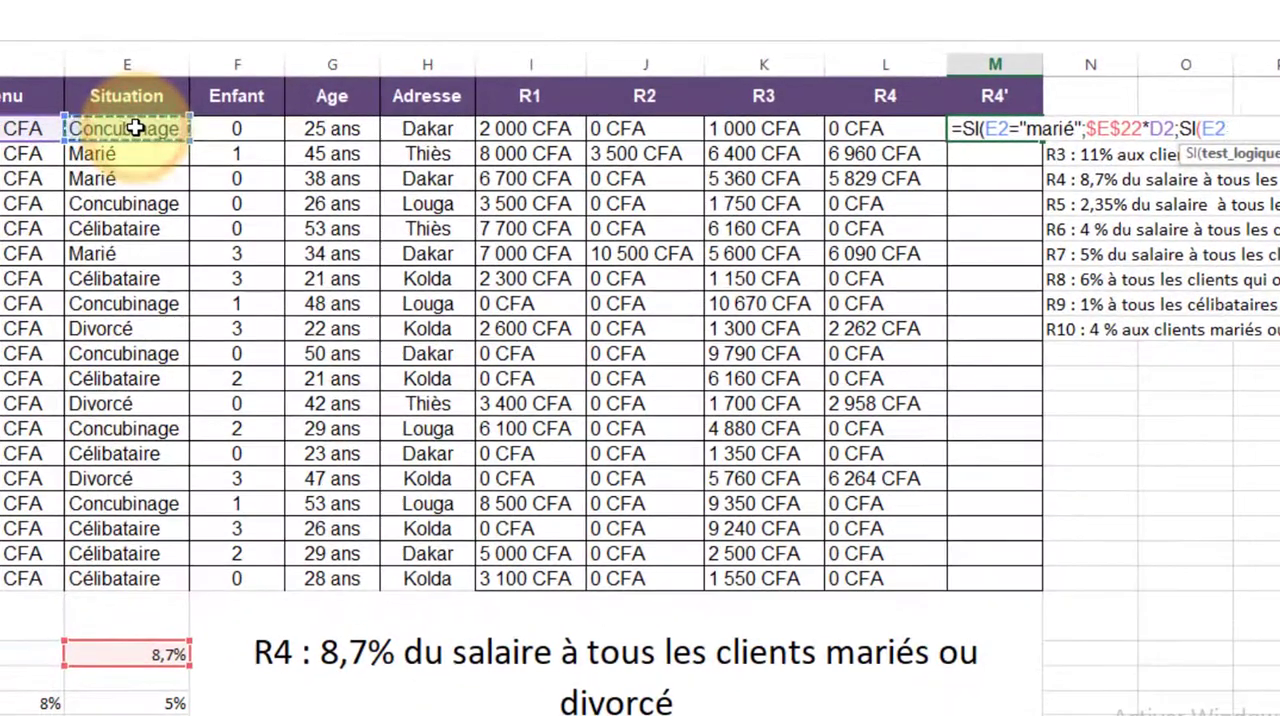
{"action": "type", "text": "=\""}
{"action": "type", "text": "divorcé\";"}
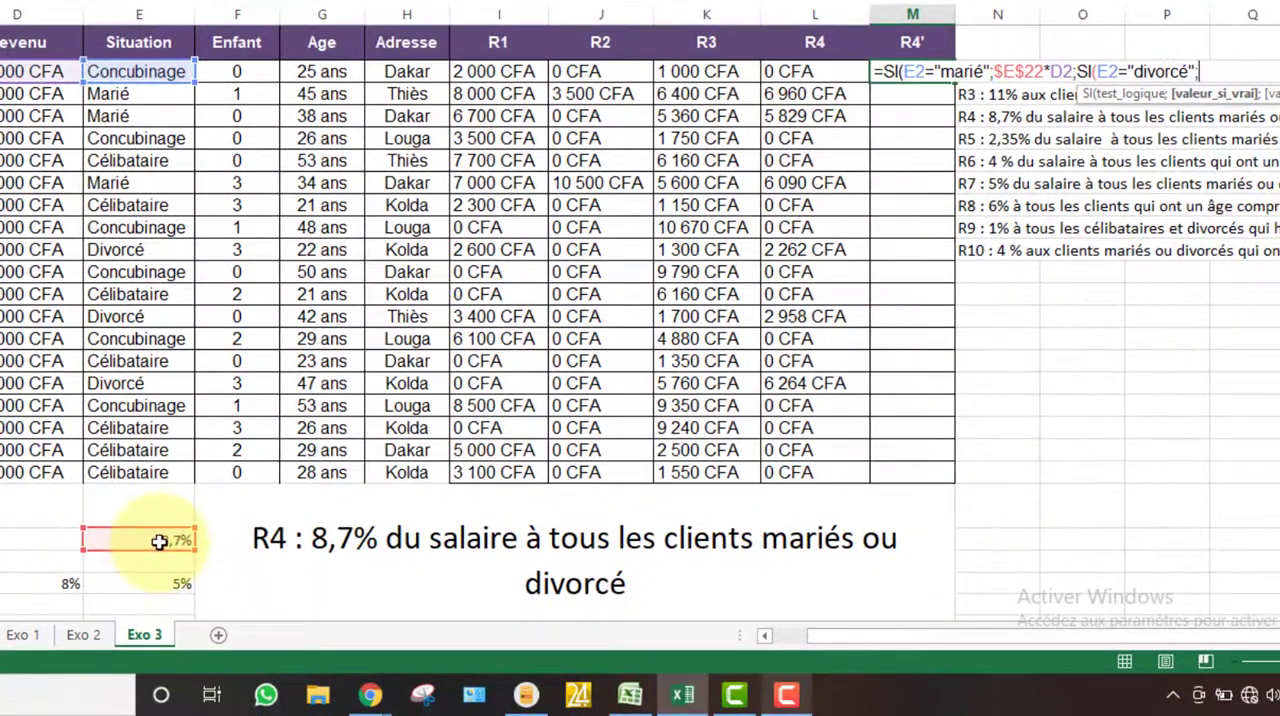
Complete the nested SI in M2 with $E$22*E2 as the true value and 0 as the false value
{"action": "left_click", "coordinate": [151, 656]}
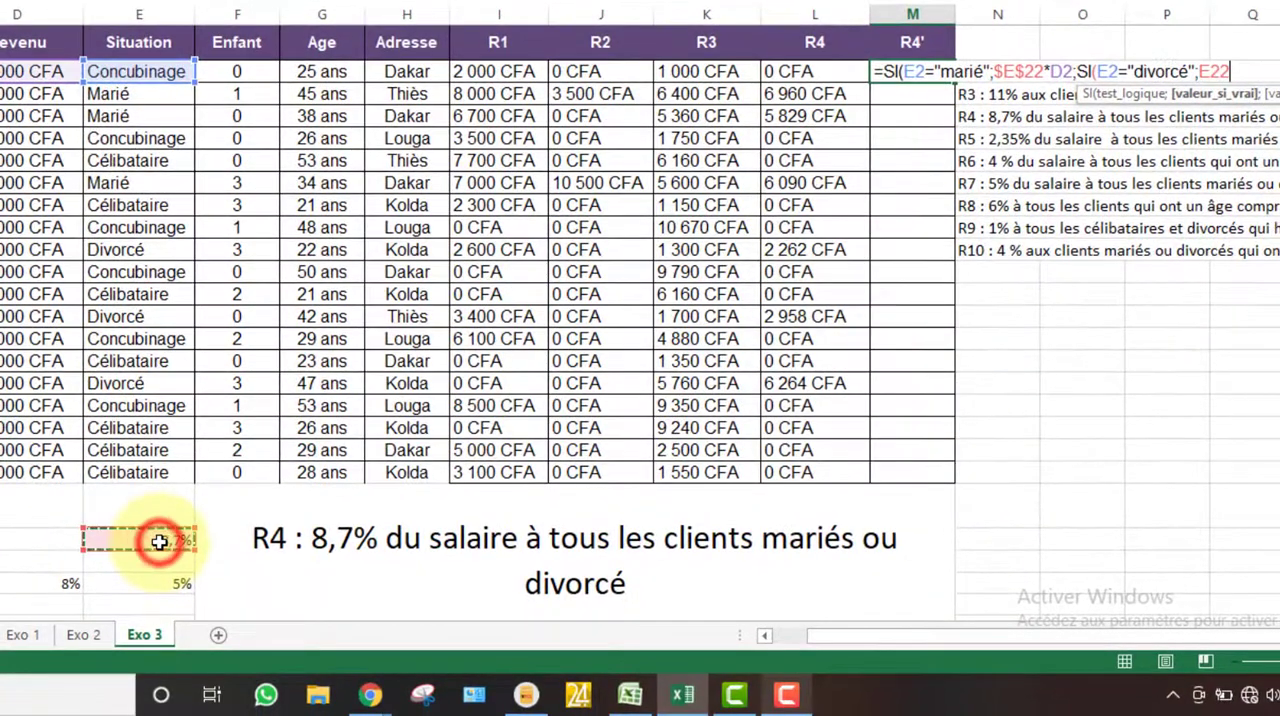
{"action": "key", "text": "F4"}
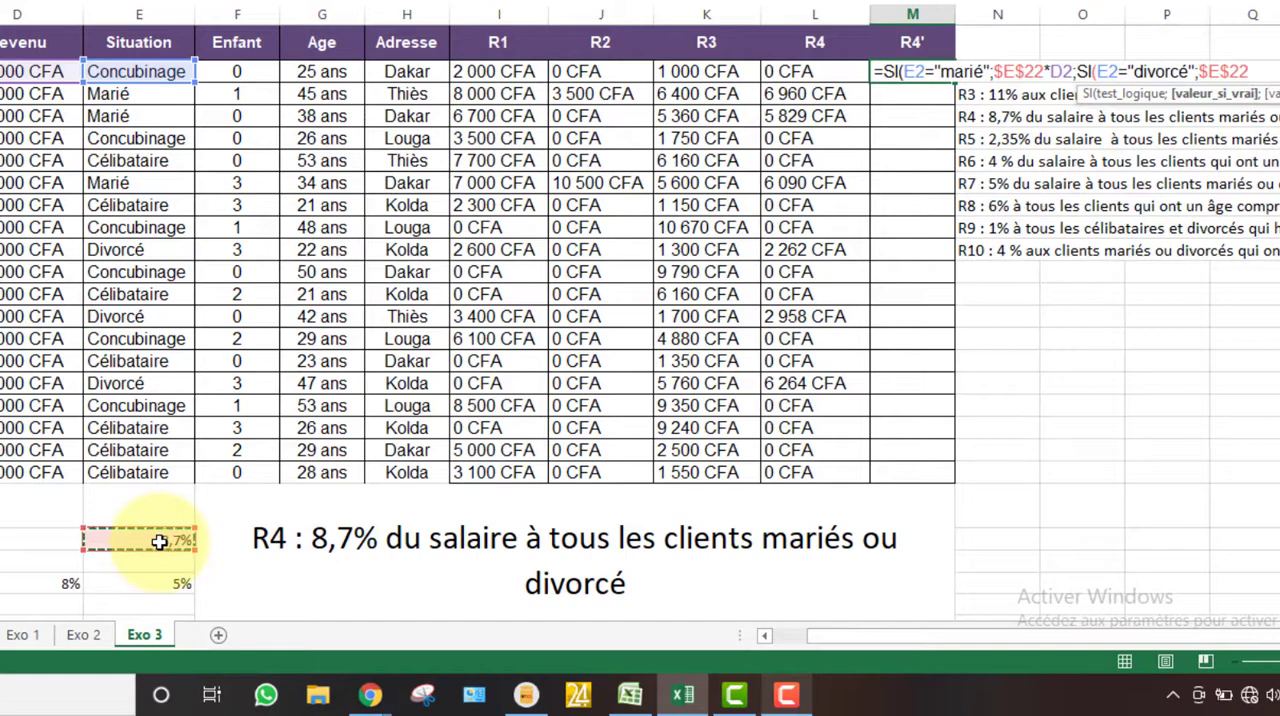
{"action": "type", "text": "*"}
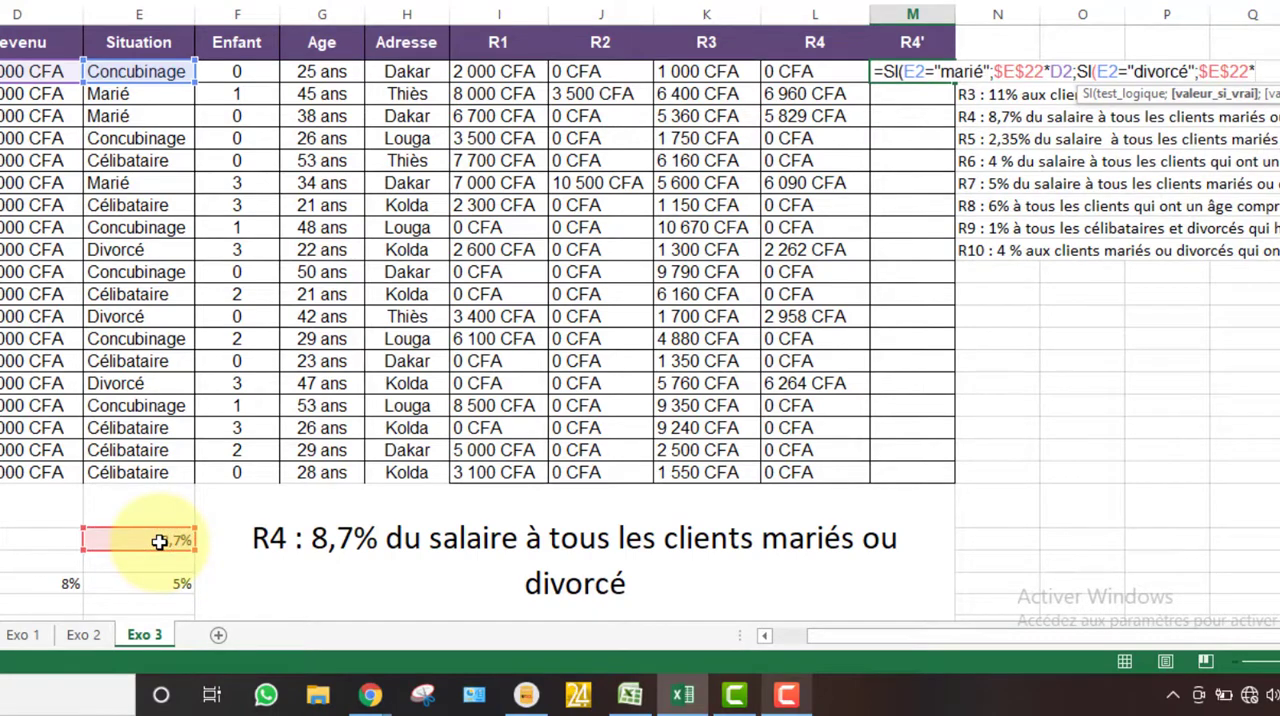
{"action": "left_click", "coordinate": [151, 73]}
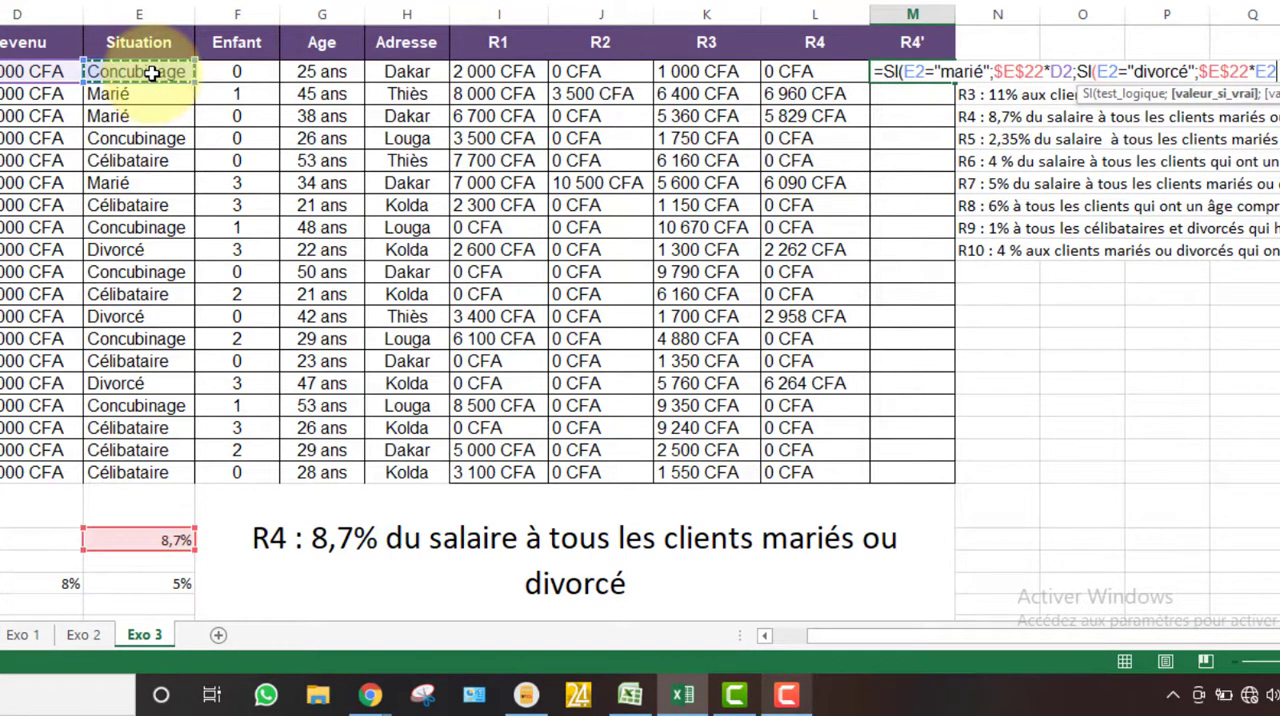
{"action": "type", "text": ";0"}
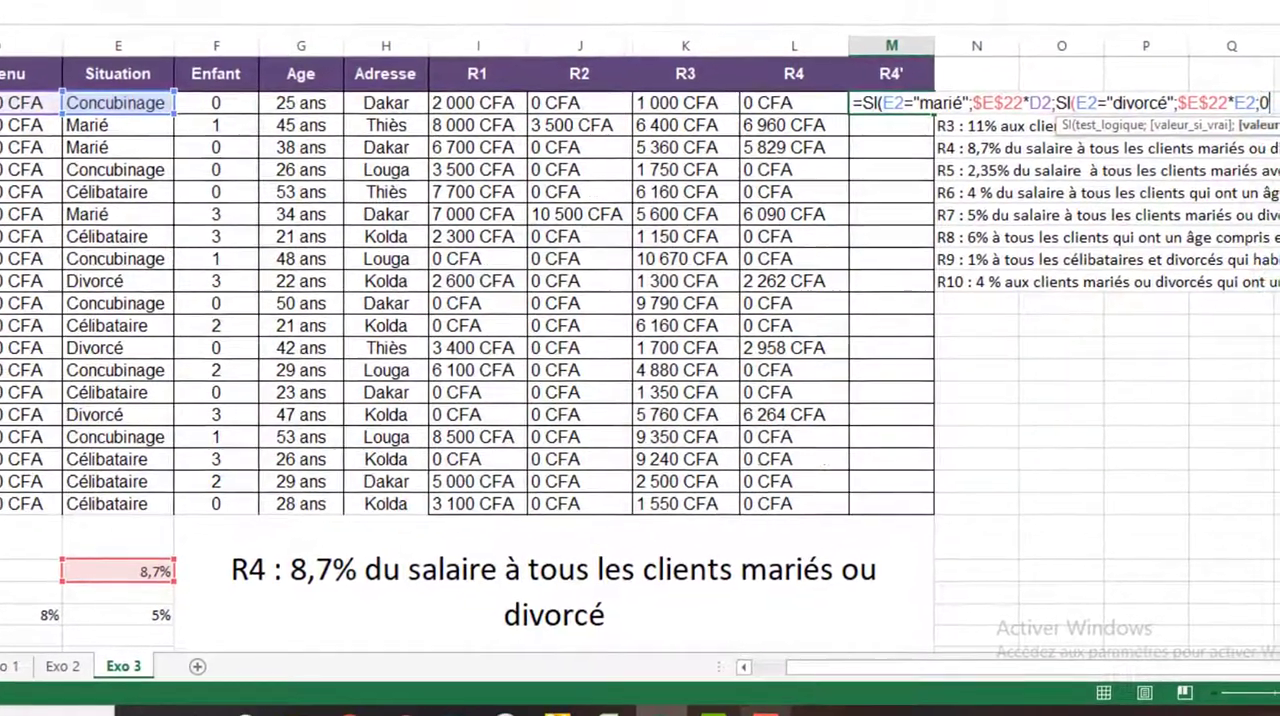
{"action": "type", "text": "))"}
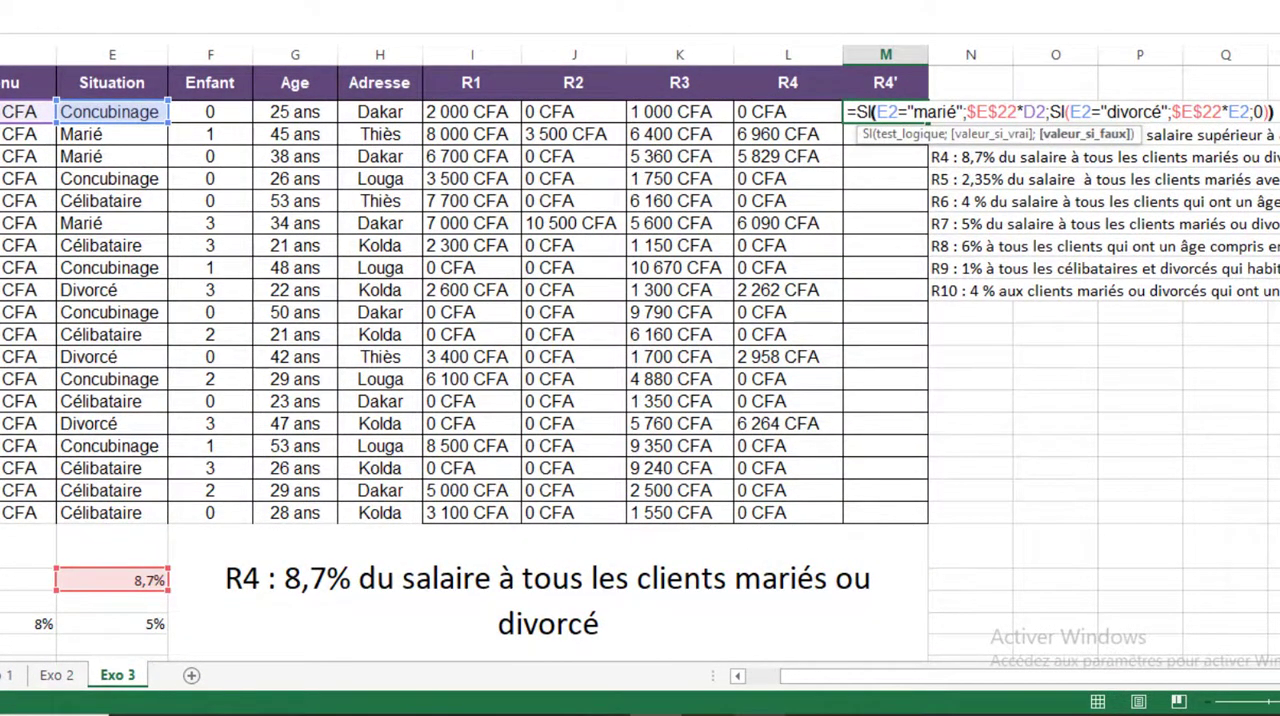
{"action": "key", "text": "Return"}
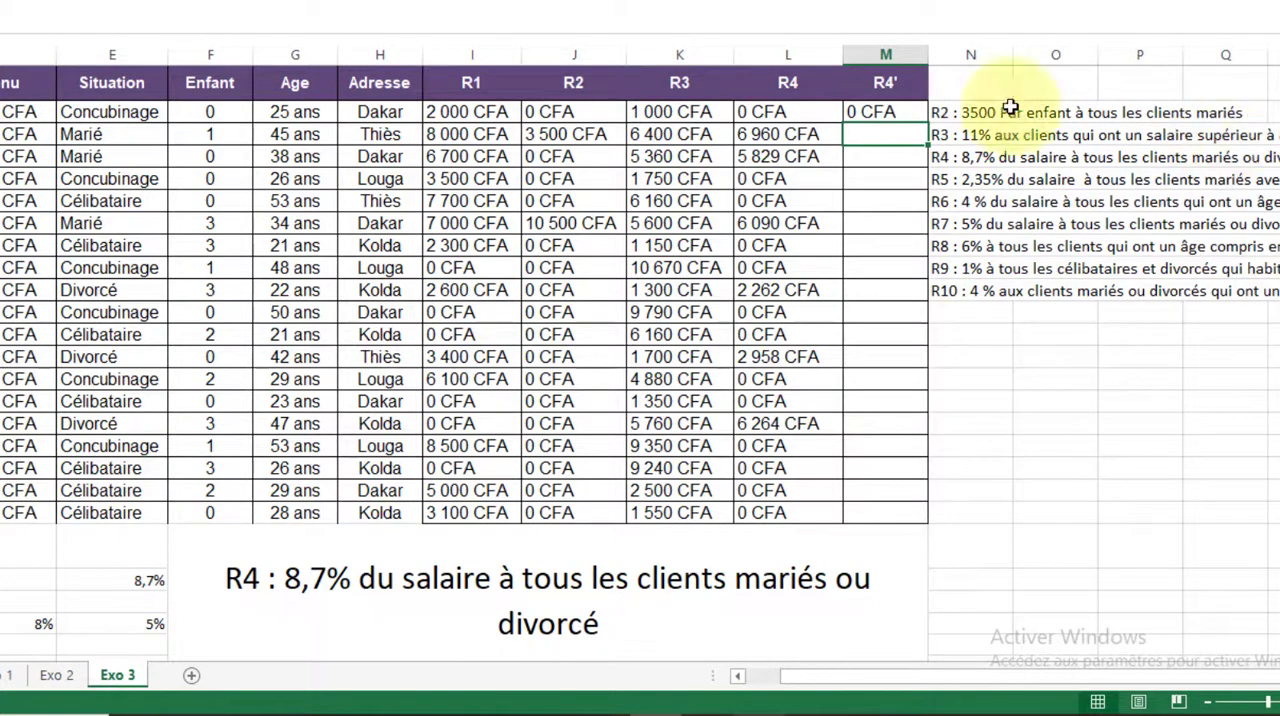
Fill the R4' formula from M2 down to the last client row and widen column M slightly
{"action": "left_click", "coordinate": [884, 112]}
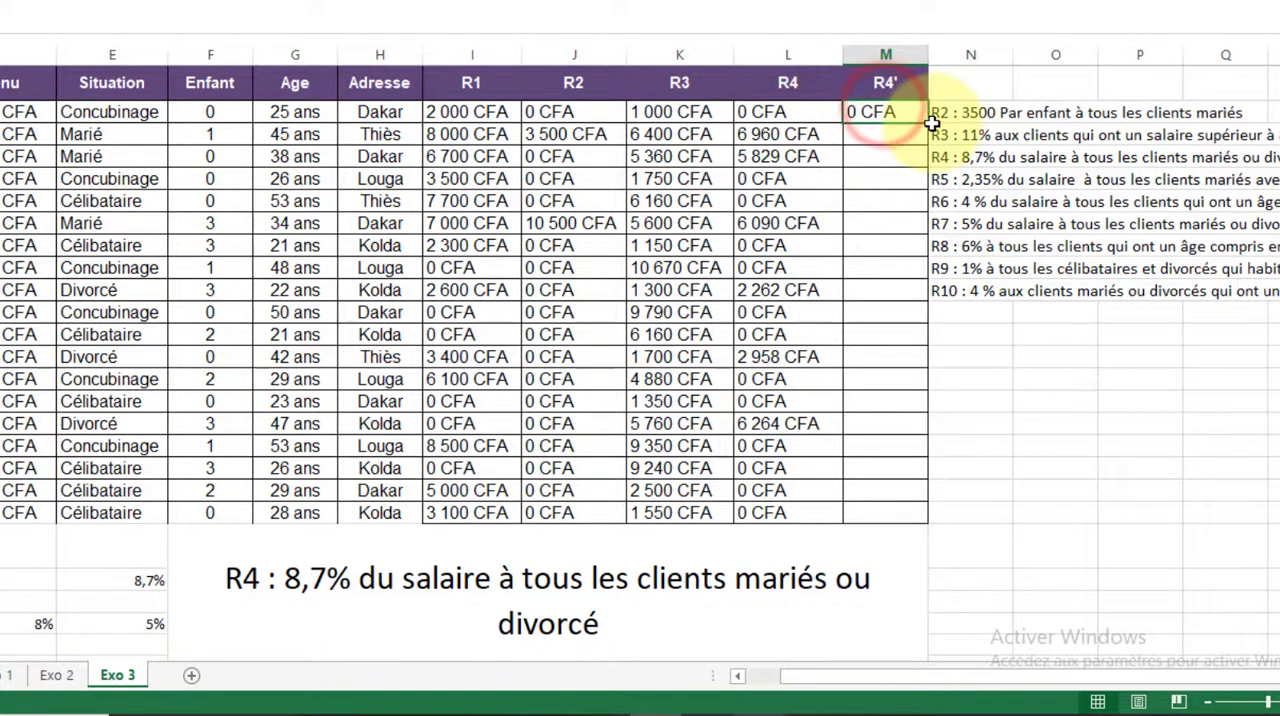
{"action": "left_click_drag", "start_coordinate": [928, 121], "coordinate": [904, 525]}
{"action": "left_click_drag", "start_coordinate": [929, 55], "coordinate": [944, 57]}
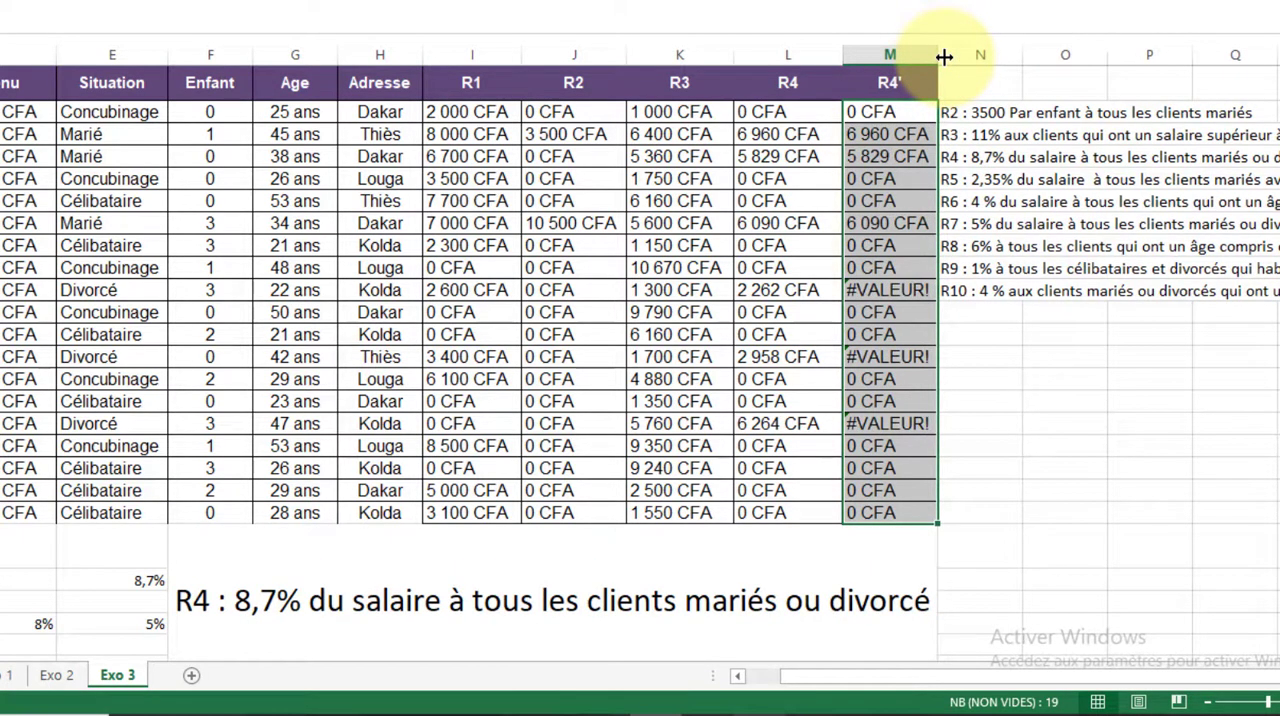
Examine the R4' formulas in M2 and in M10, the row of the 22-year-old divorced client
{"action": "left_click", "coordinate": [912, 121]}
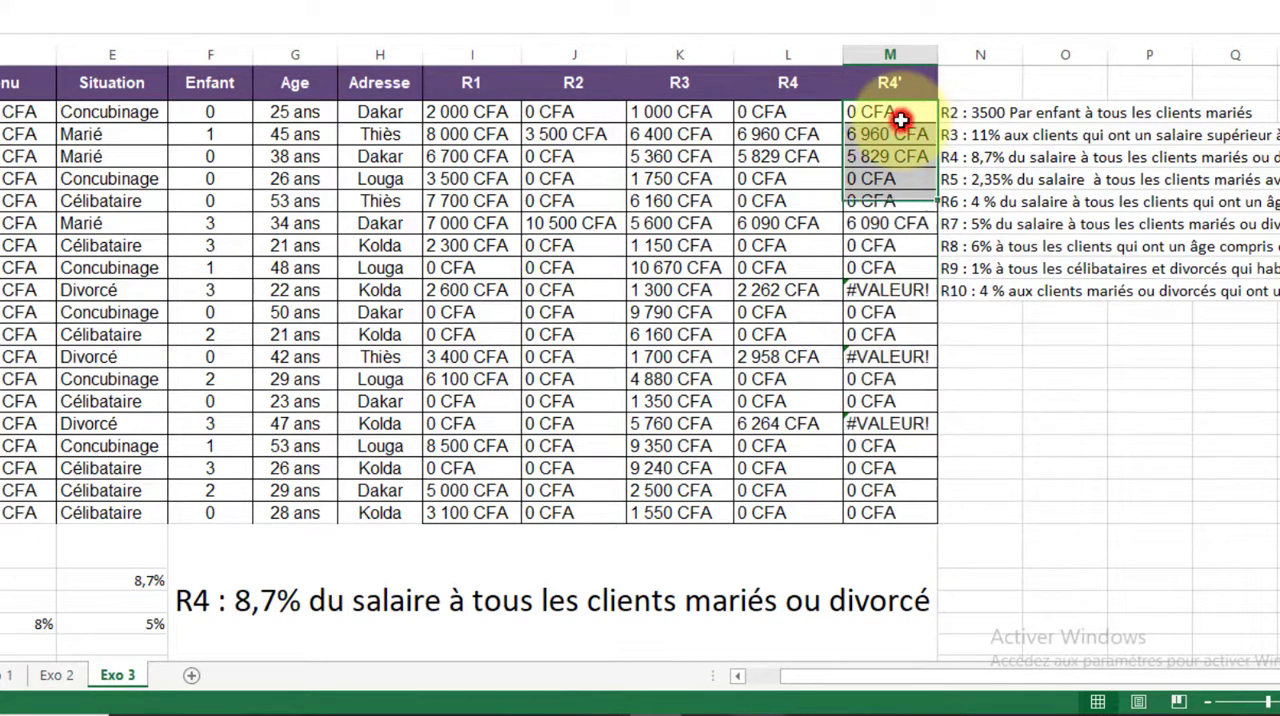
{"action": "left_click", "coordinate": [324, 1]}
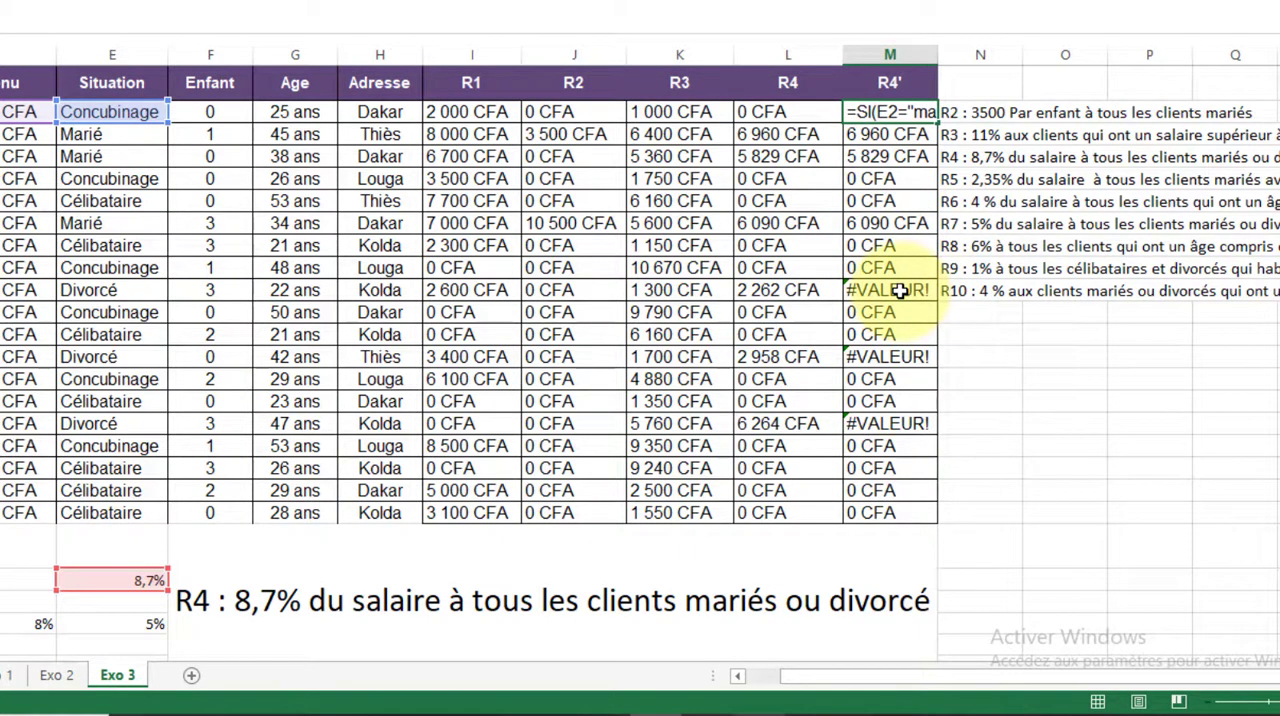
{"action": "key", "text": "Escape"}
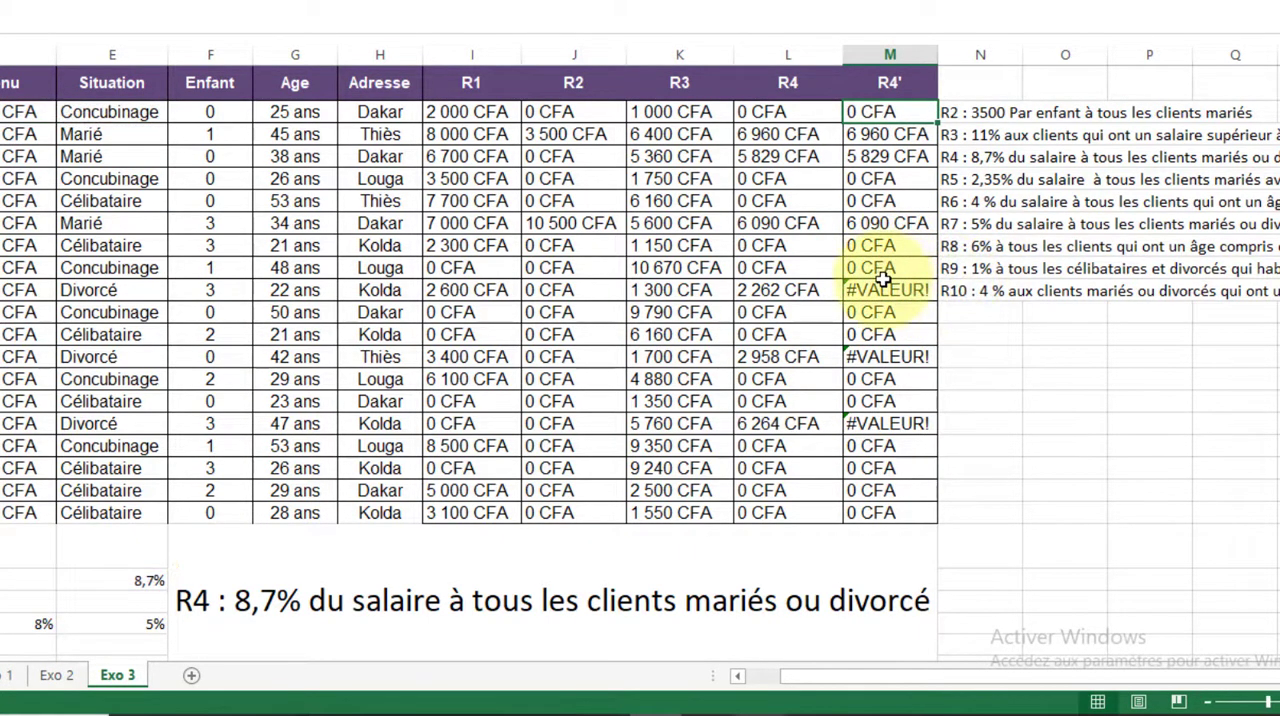
{"action": "double_click", "coordinate": [880, 289]}
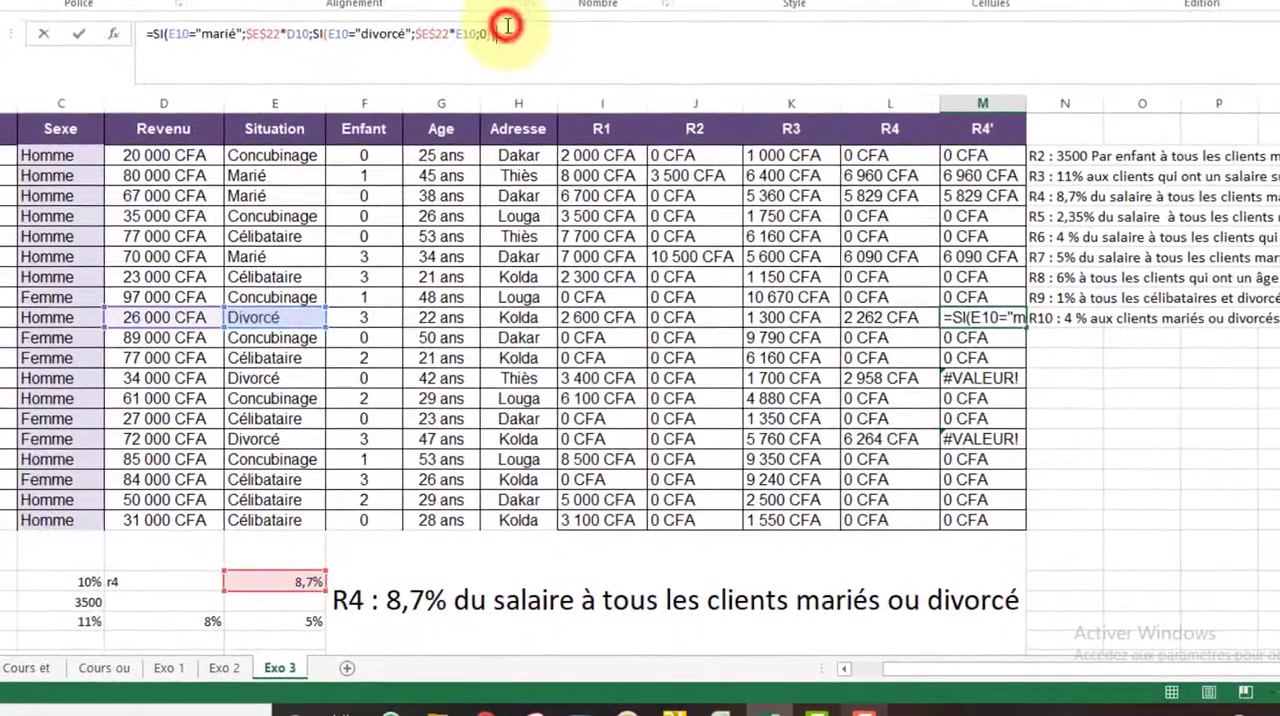
{"action": "type", "text": ")"}
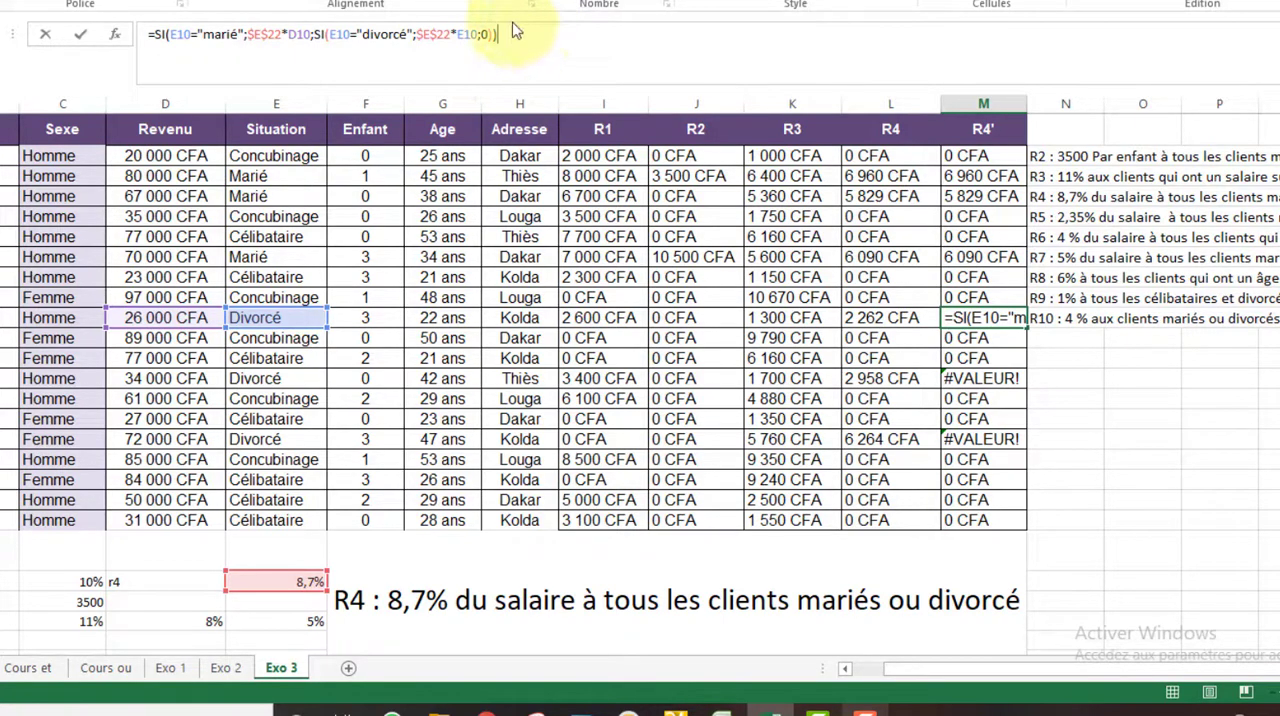
{"action": "key", "text": "Return"}
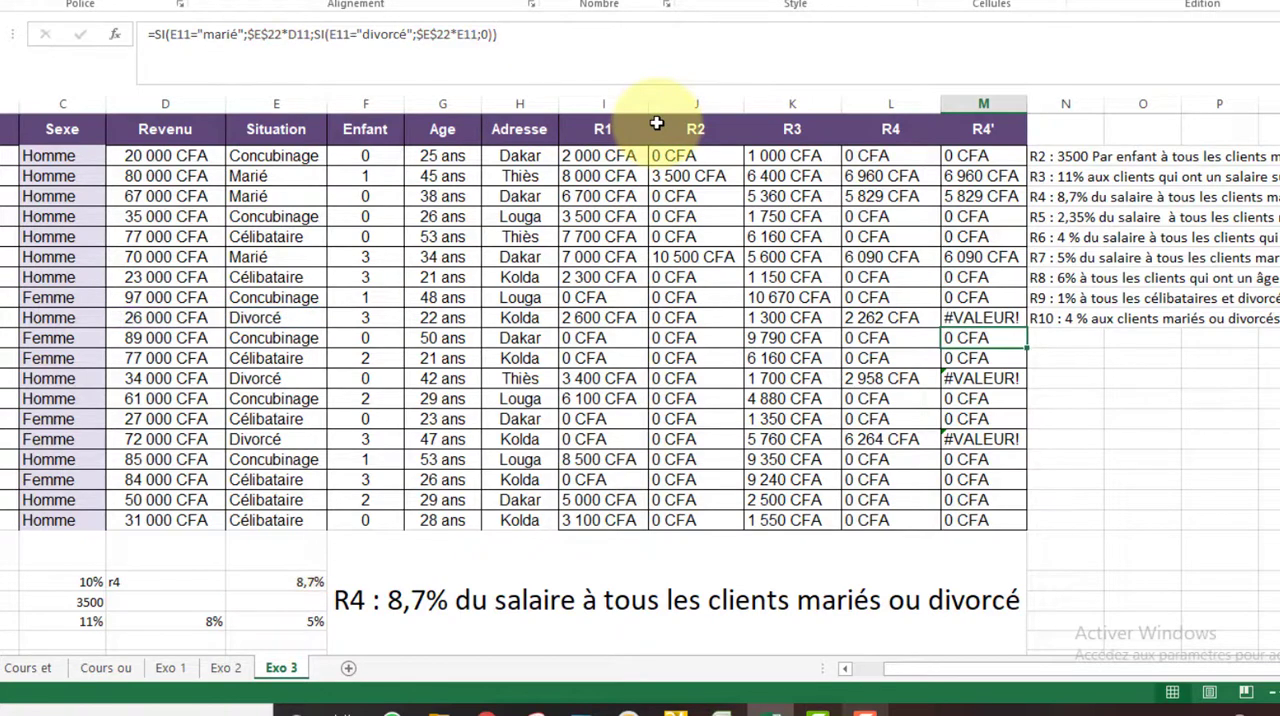
{"action": "left_click", "coordinate": [995, 316]}
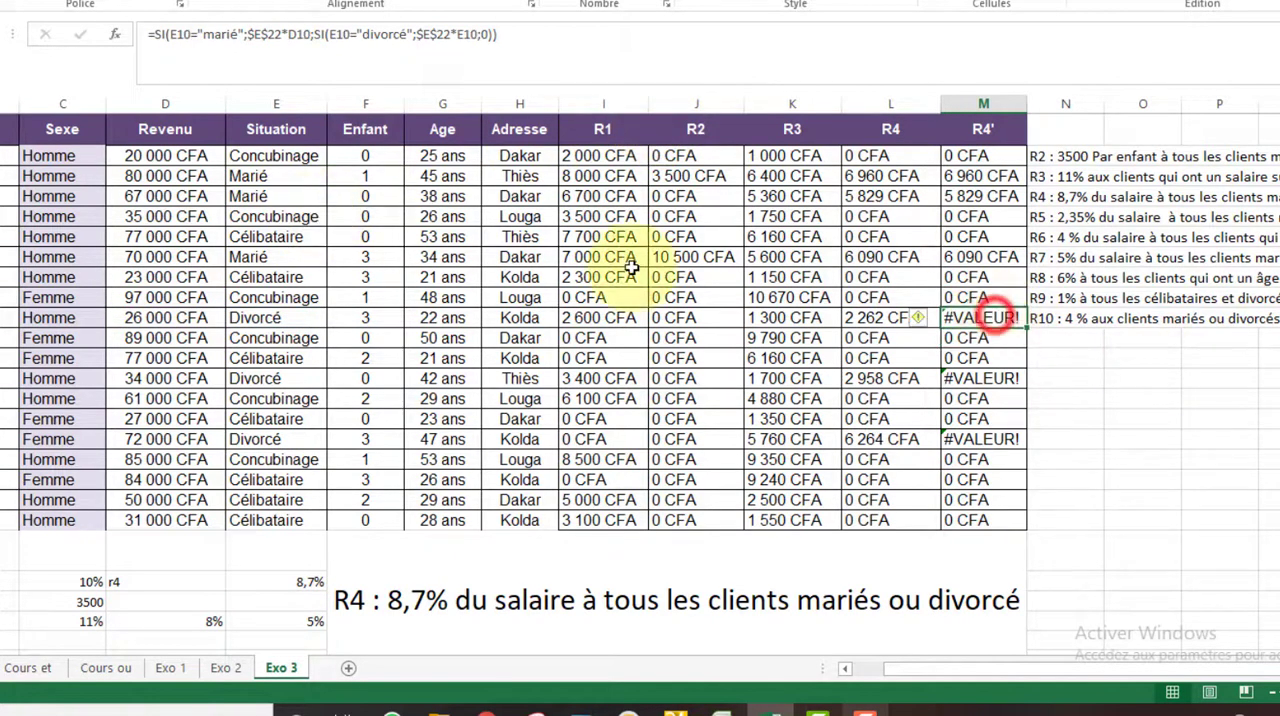
Re-enter 26000 as the revenue in D10 for the 22-year-old divorced client
{"action": "left_click", "coordinate": [163, 318]}
{"action": "type", "text": "260"}
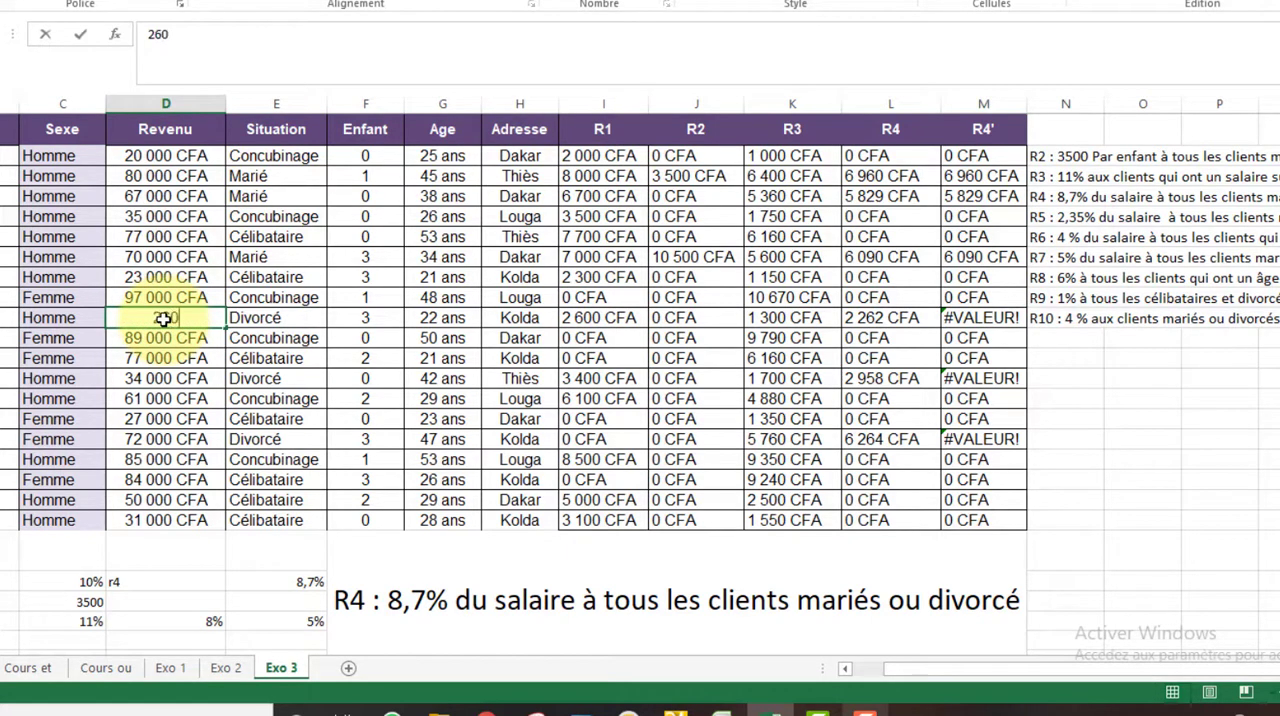
{"action": "type", "text": "00"}
{"action": "key", "text": "Return"}
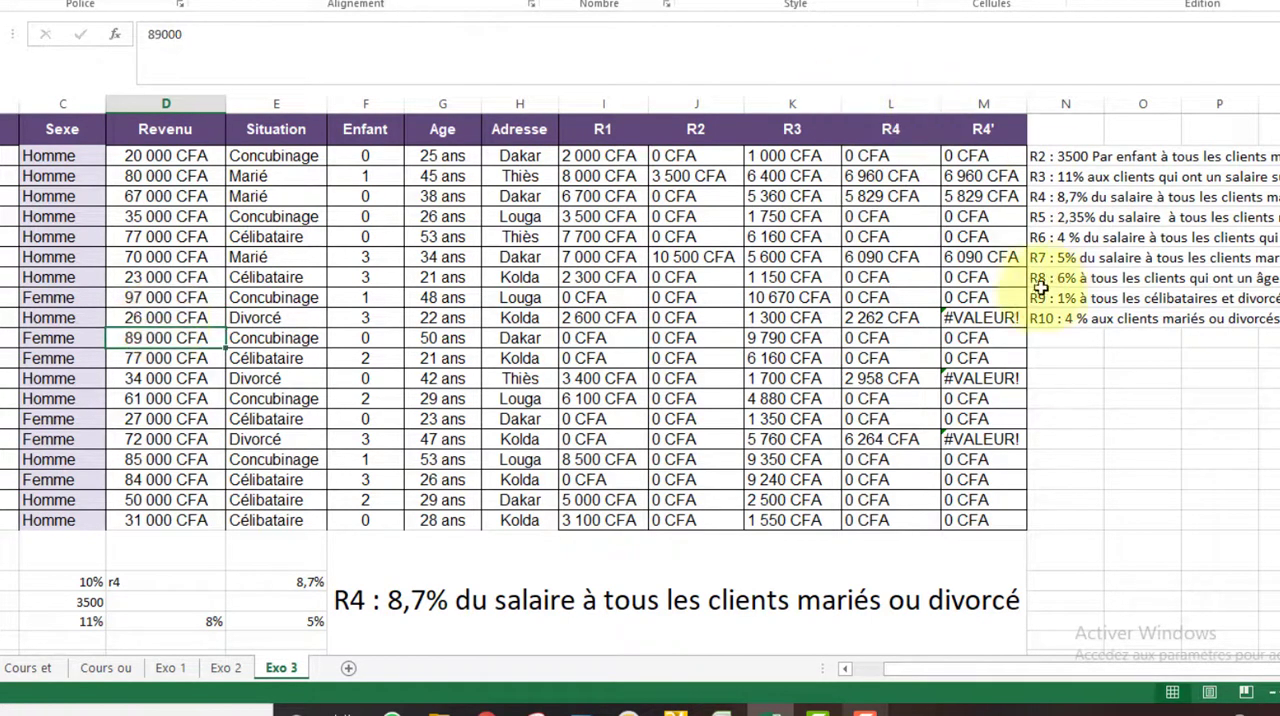
Check the cell references in the M10 formula, especially the true value of its nested SI for divorced clients
{"action": "left_click", "coordinate": [960, 331]}
{"action": "left_click", "coordinate": [955, 320]}
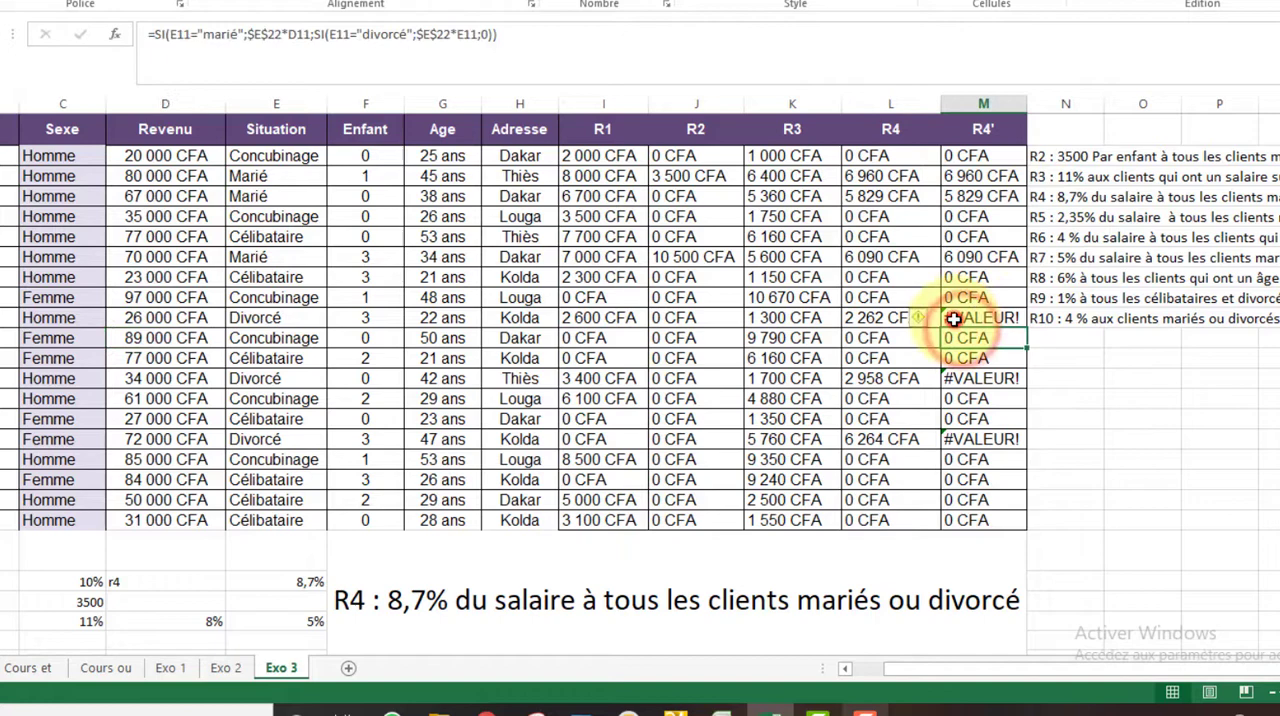
{"action": "left_click", "coordinate": [522, 46]}
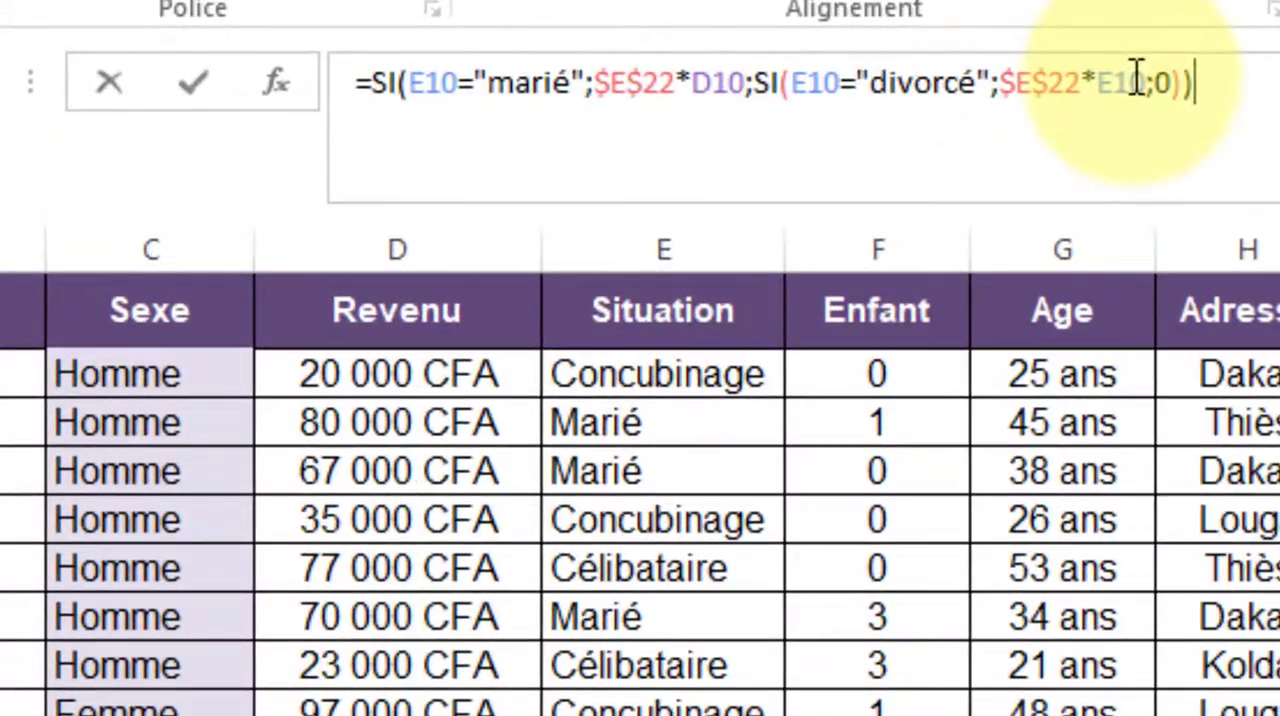
{"action": "left_click", "coordinate": [844, 62]}
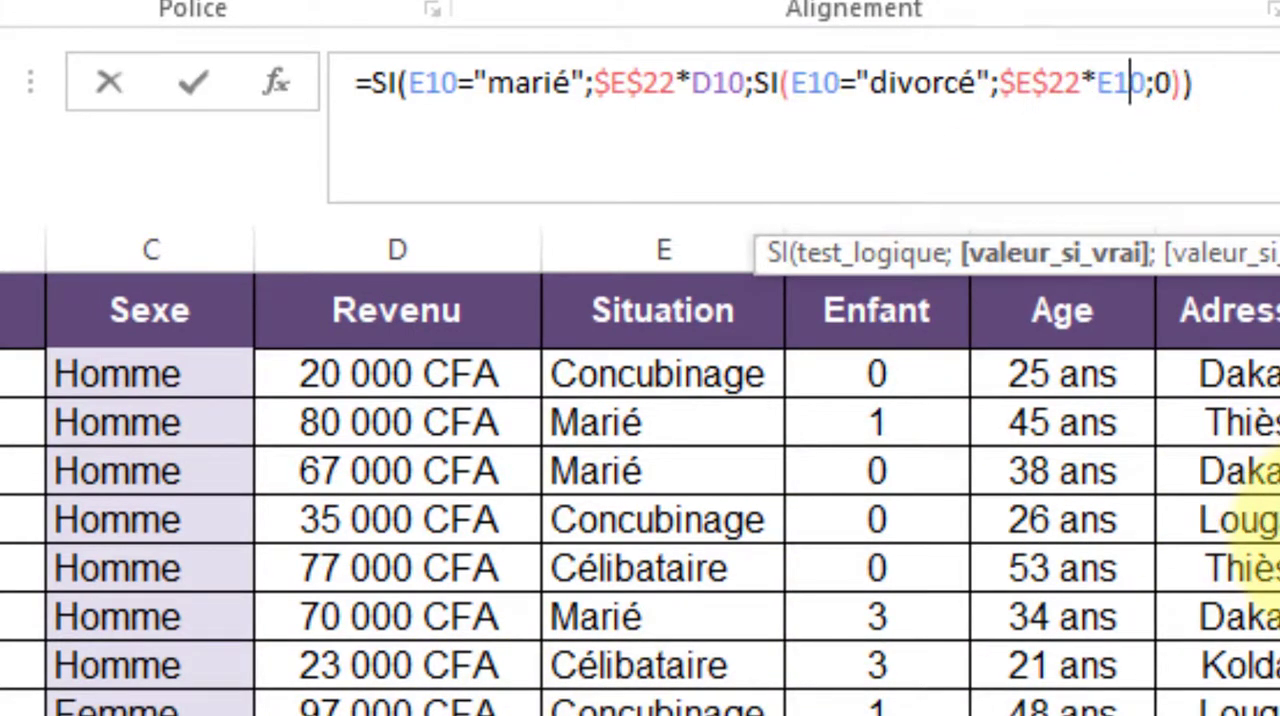
{"action": "key", "text": "Escape"}
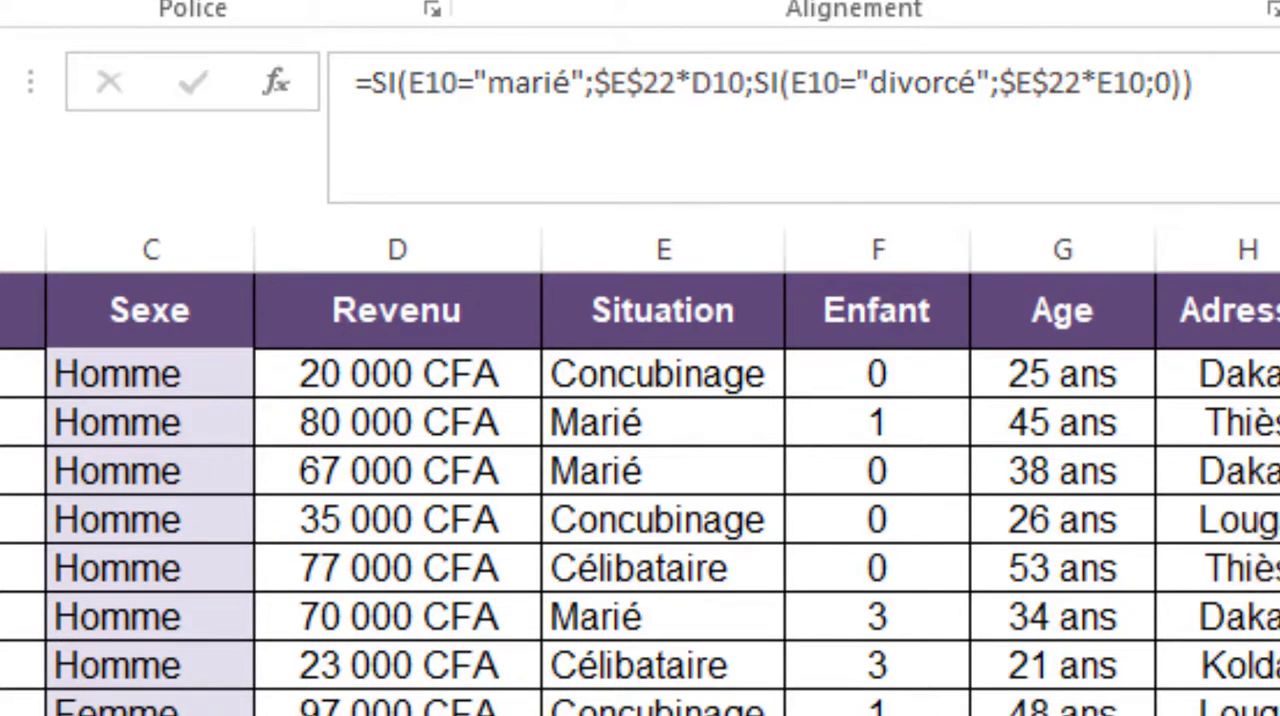
Correct the nested SI in the R4' formula of M2 so divorced clients get $E$22*D2, otherwise 0
{"action": "left_click", "coordinate": [1279, 374]}
{"action": "left_click", "coordinate": [1175, 101]}
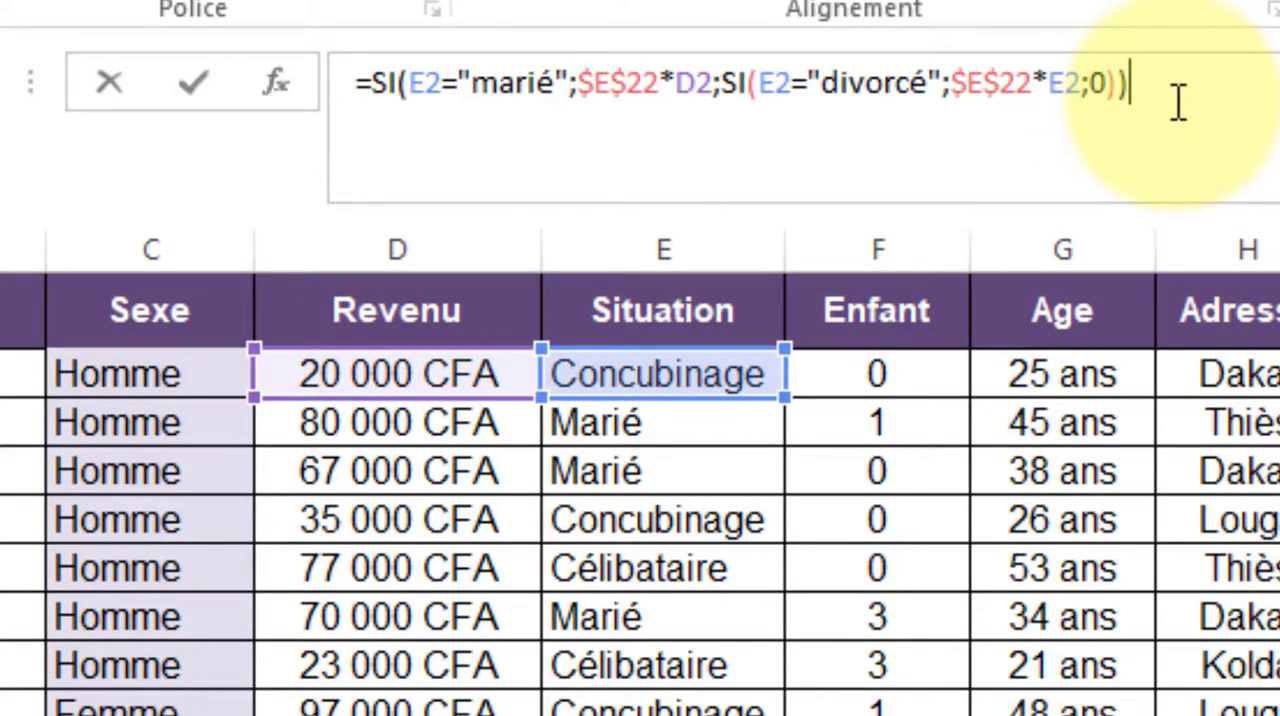
{"action": "left_click_drag", "start_coordinate": [1179, 101], "coordinate": [1137, 94]}
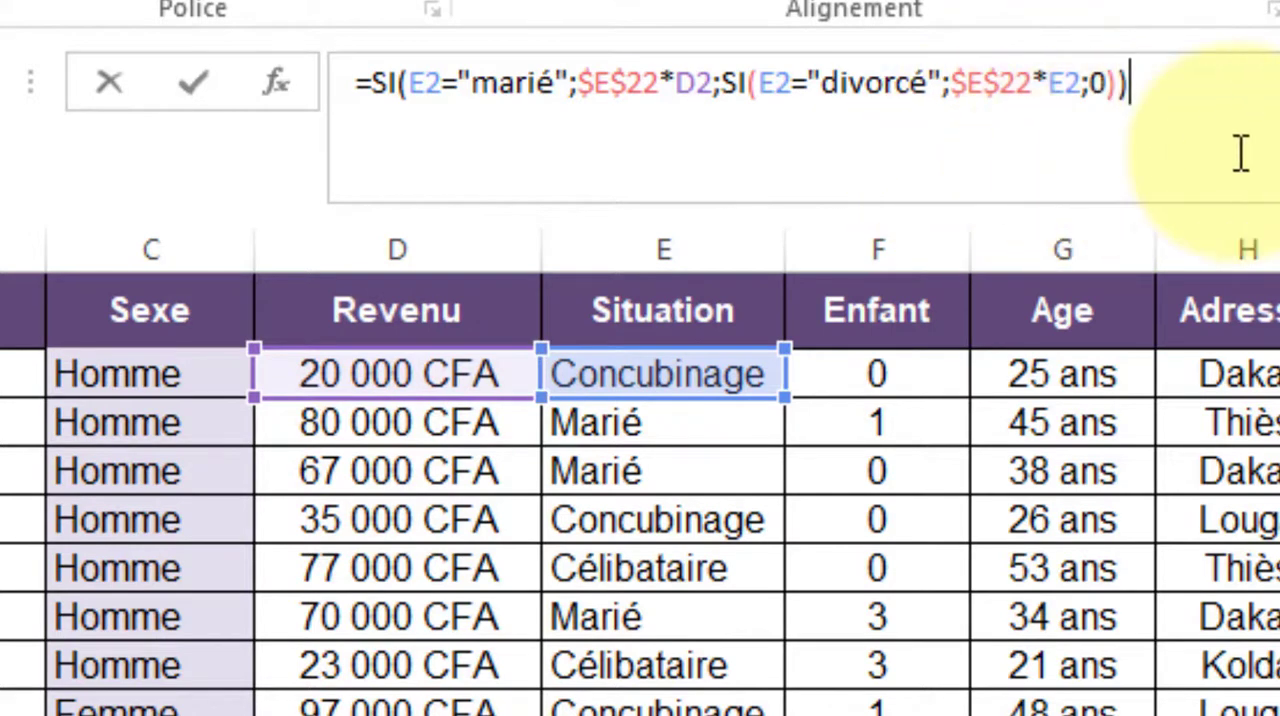
{"action": "key", "text": "BackSpace"}
{"action": "key", "text": "BackSpace"}
{"action": "key", "text": "BackSpace"}
{"action": "key", "text": "BackSpace"}
{"action": "key", "text": "BackSpace"}
{"action": "key", "text": "BackSpace"}
{"action": "key", "text": "BackSpace"}
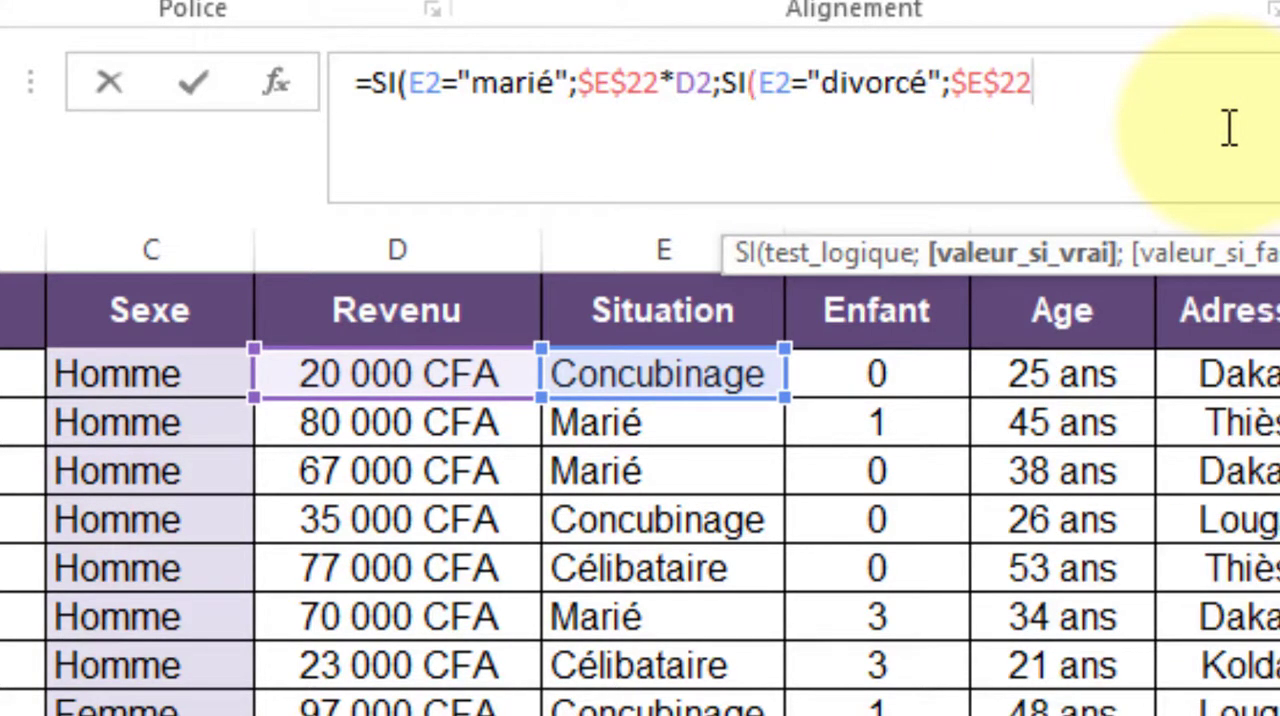
{"action": "type", "text": "*"}
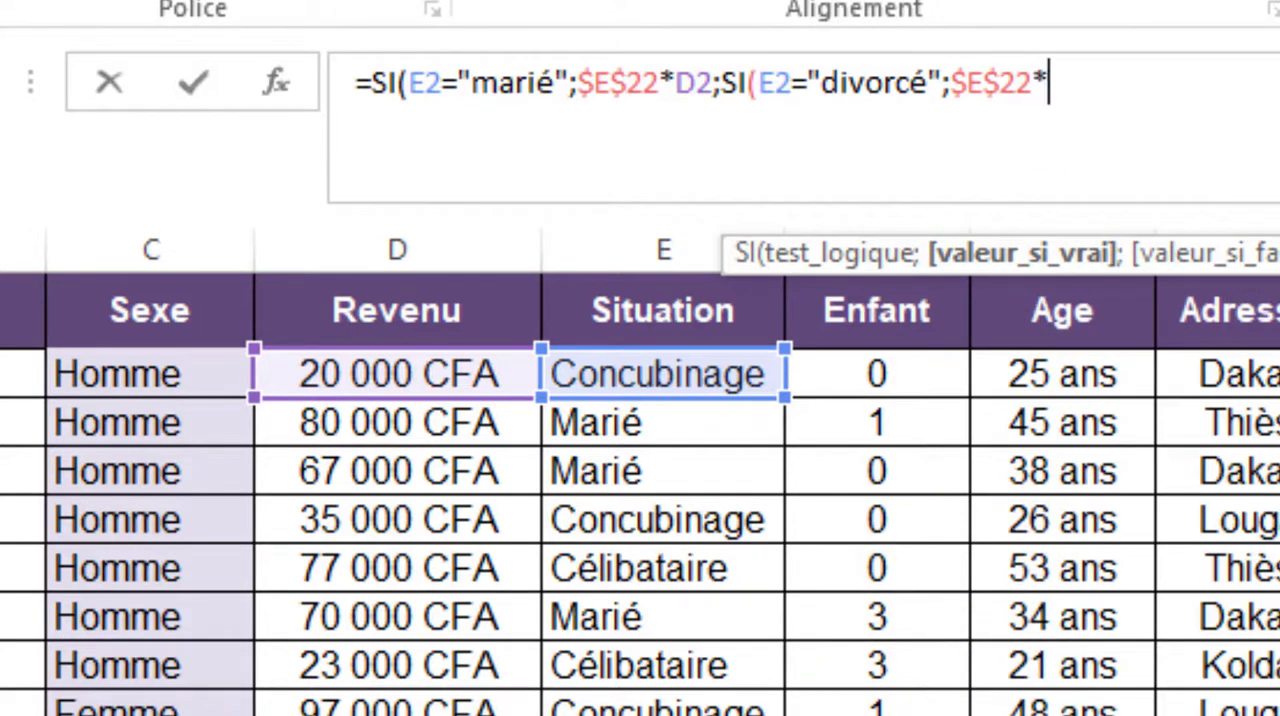
{"action": "left_click", "coordinate": [422, 374]}
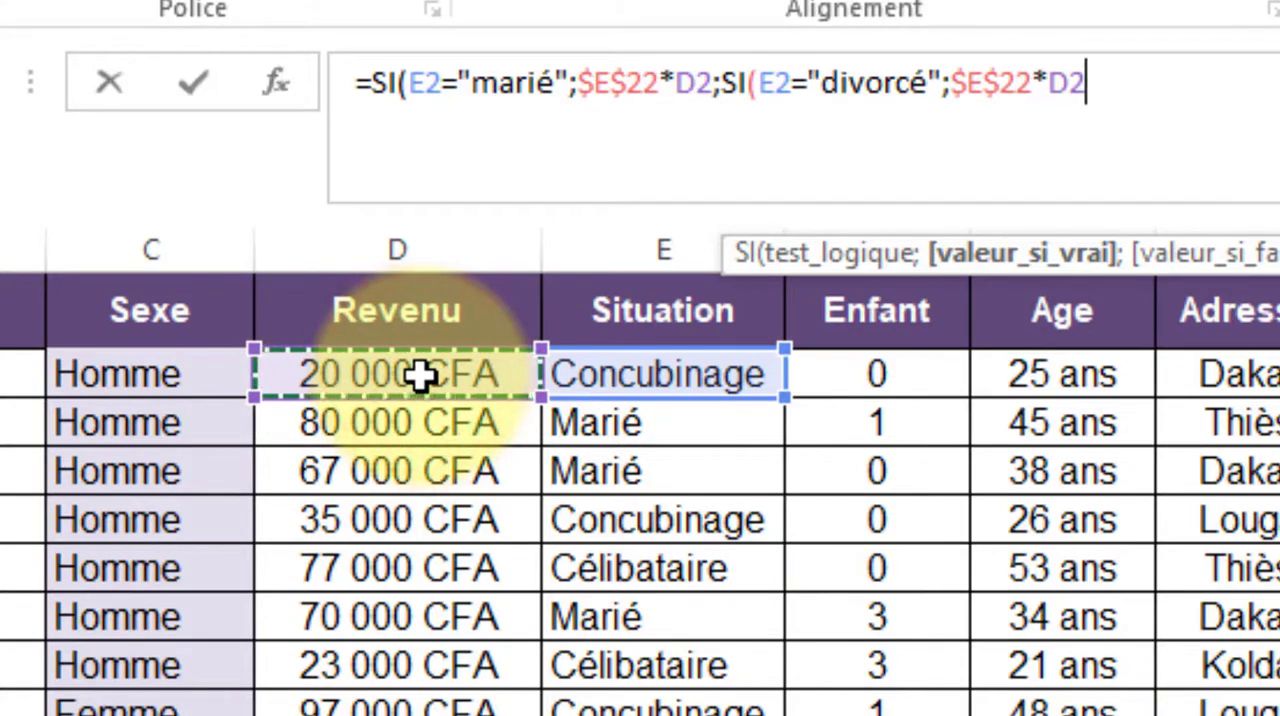
{"action": "type", "text": ";"}
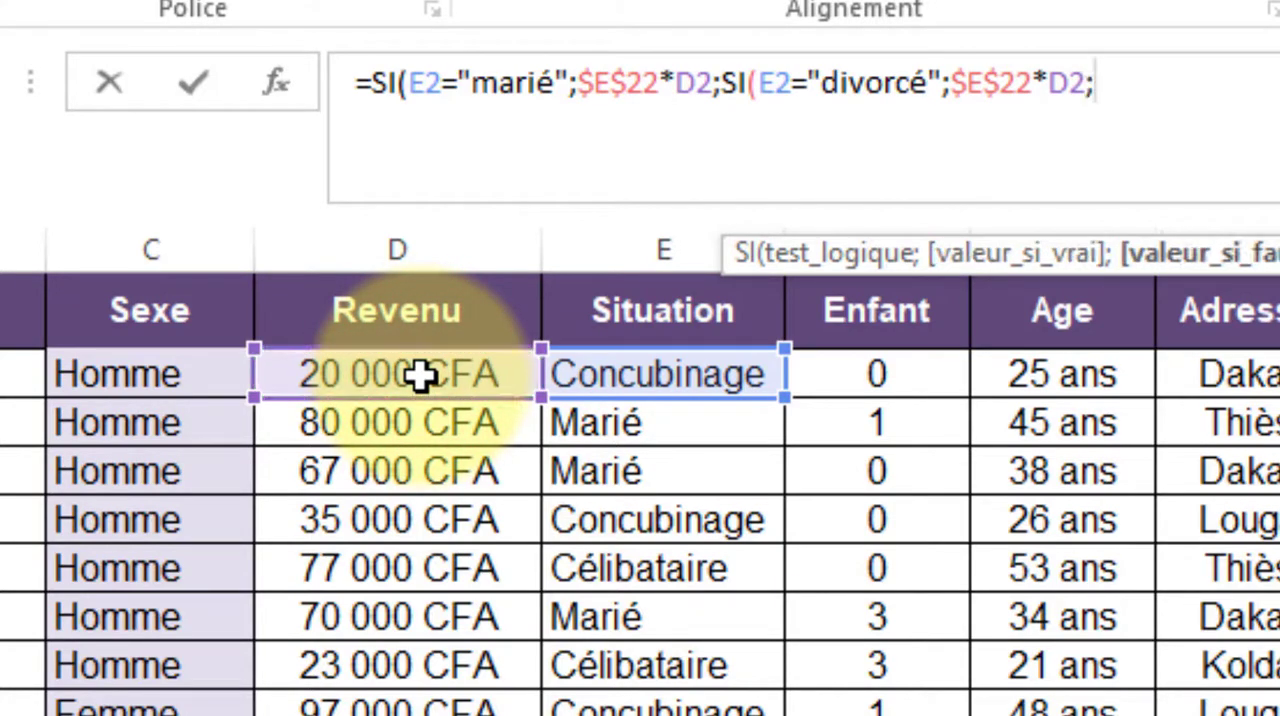
{"action": "type", "text": "0))"}
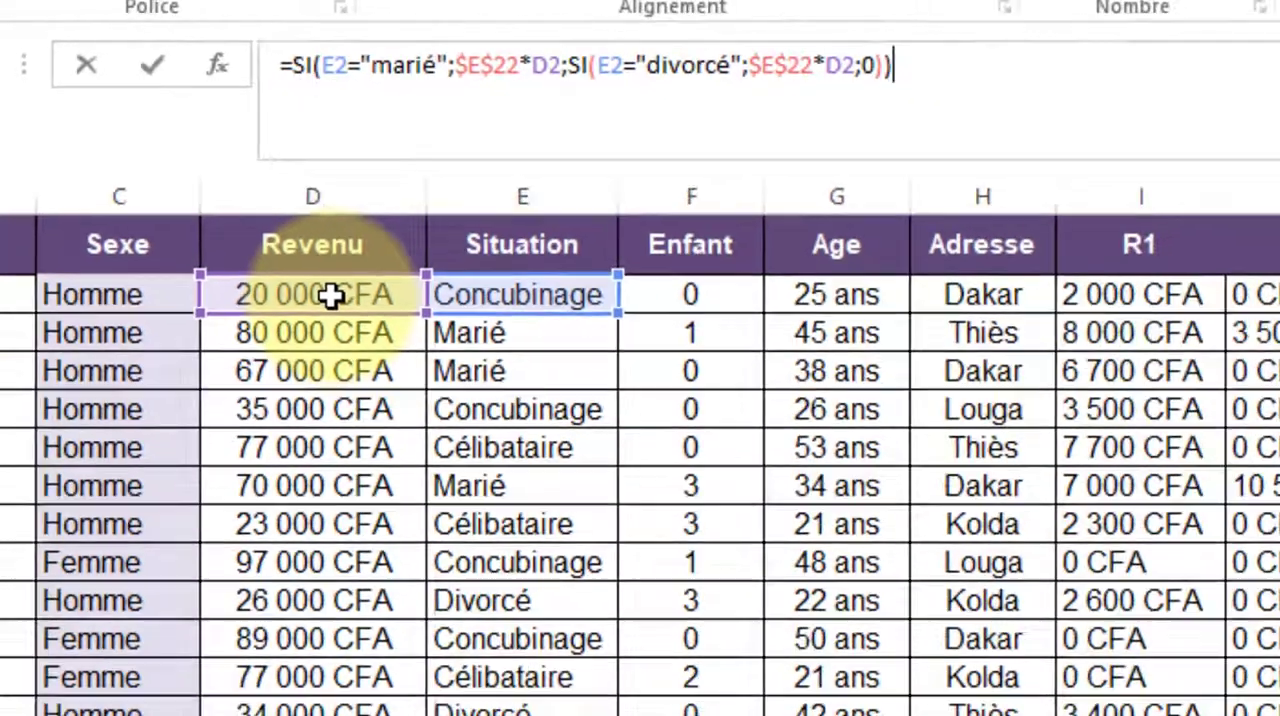
{"action": "key", "text": "Return"}
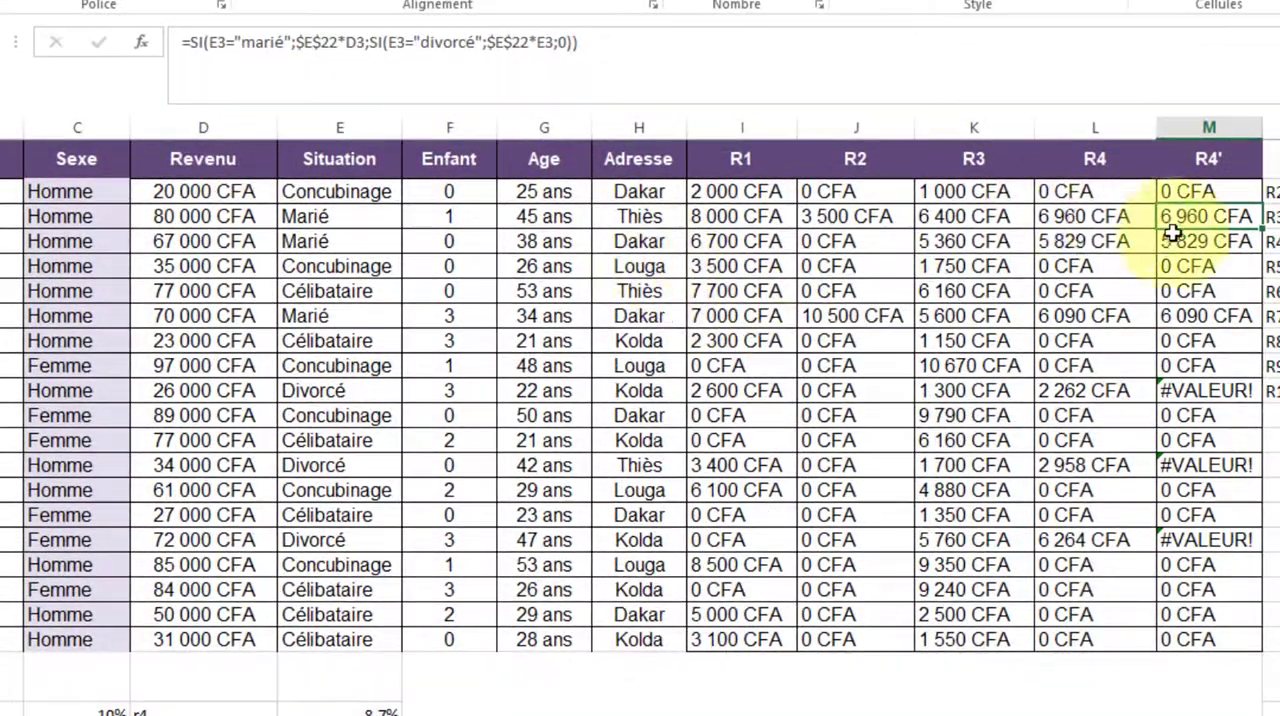
Try to fill the corrected R4' formula from M2 down to the last client row and undo the fill
{"action": "left_click", "coordinate": [1206, 192]}
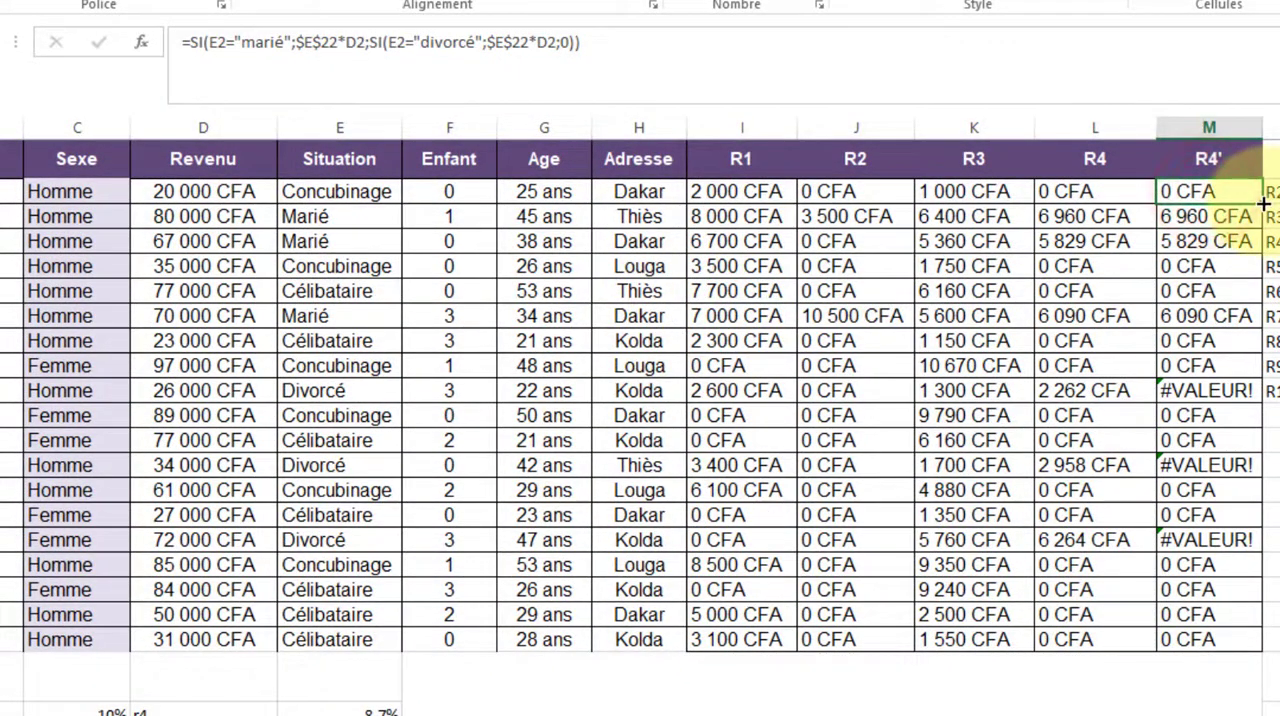
{"action": "left_click_drag", "start_coordinate": [1262, 204], "coordinate": [1220, 651]}
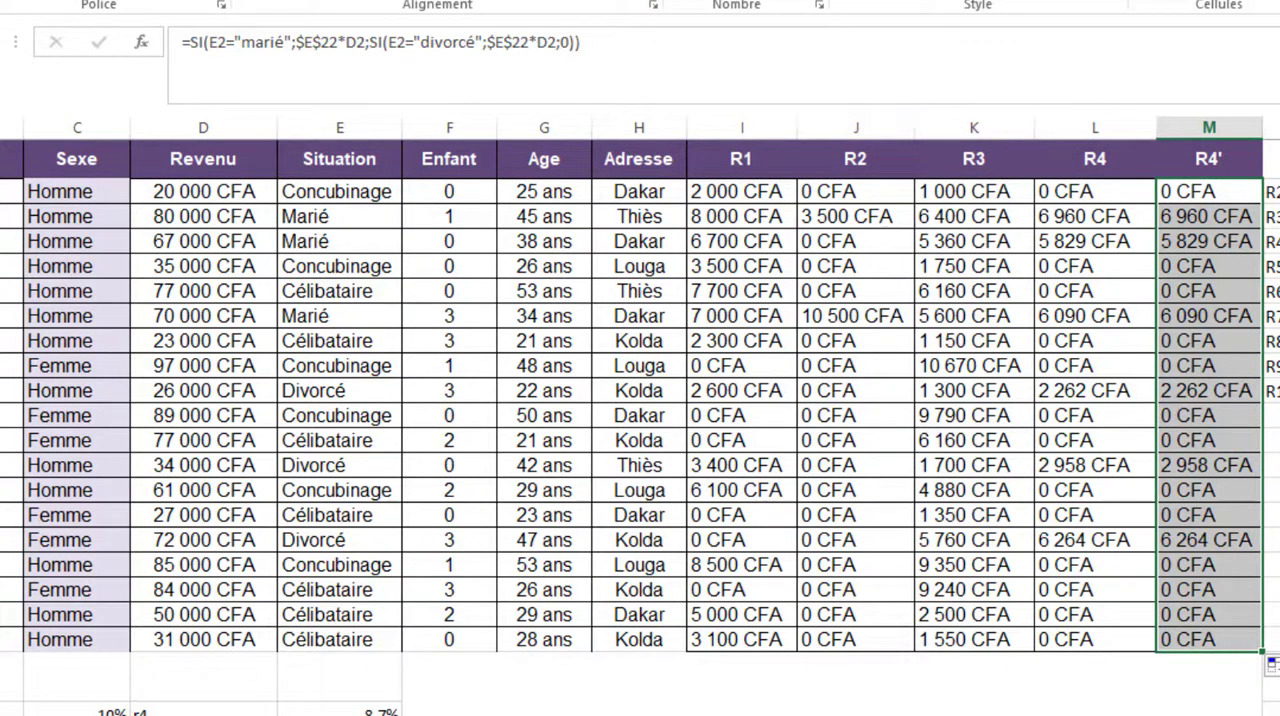
{"action": "key", "text": "ctrl+z"}
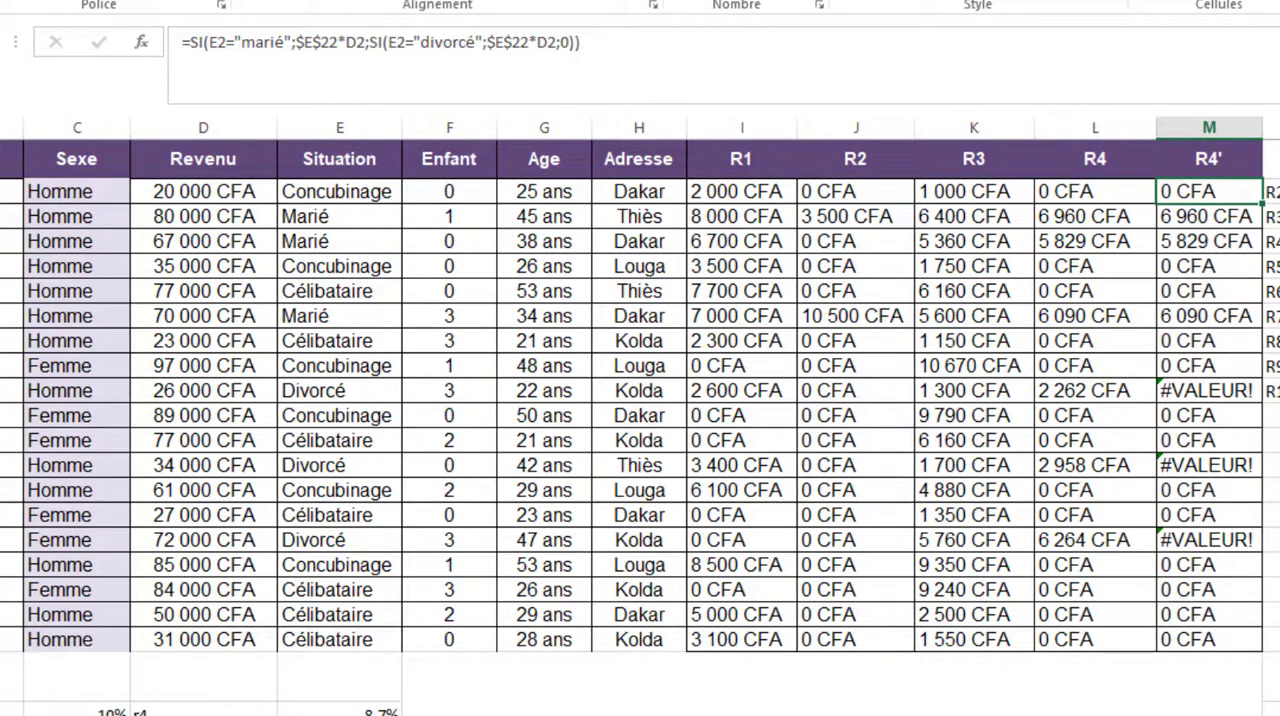
Correct the R4' formula in M10 so the nested SI multiplies $E$22 by the revenue in D10 for divorced clients
{"action": "left_click", "coordinate": [1198, 392]}
{"action": "mouse_move", "coordinate": [1103, 390]}
{"action": "left_mouse_down"}
{"action": "mouse_move", "coordinate": [629, 368]}
{"action": "mouse_move", "coordinate": [1095, 413]}
{"action": "left_mouse_up"}
{"action": "left_click", "coordinate": [1211, 394]}
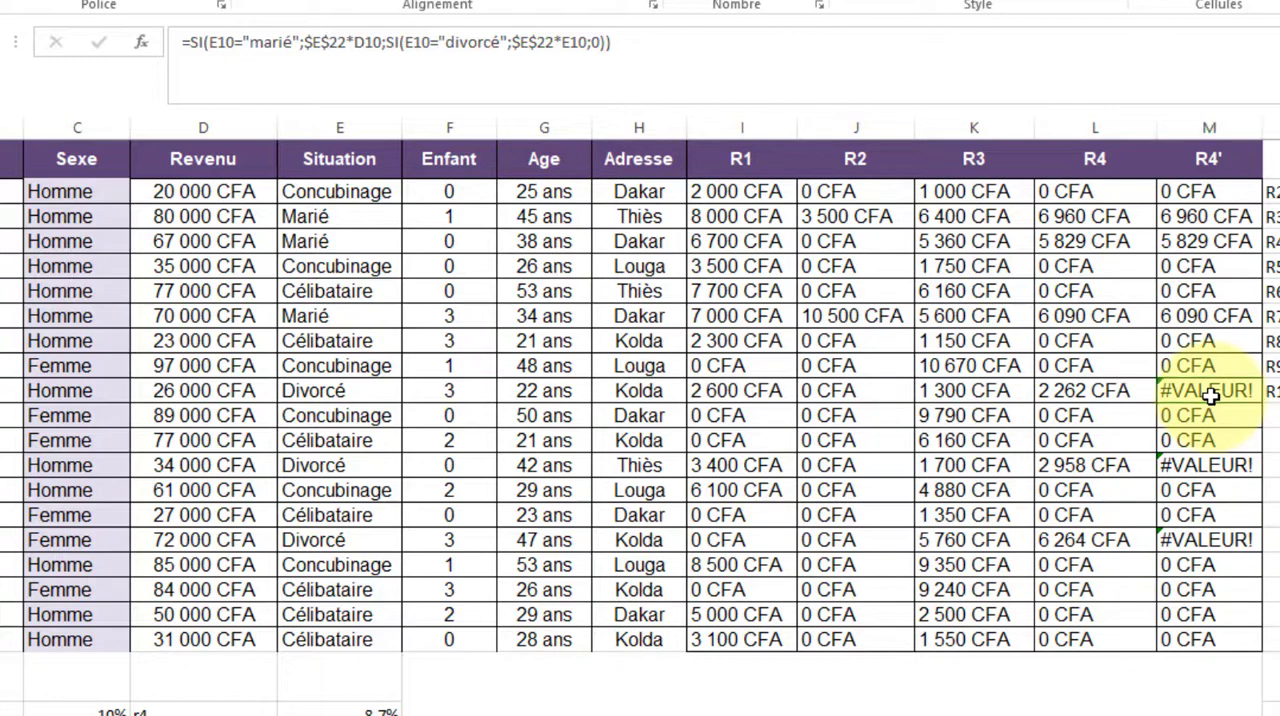
{"action": "key", "text": "F1"}
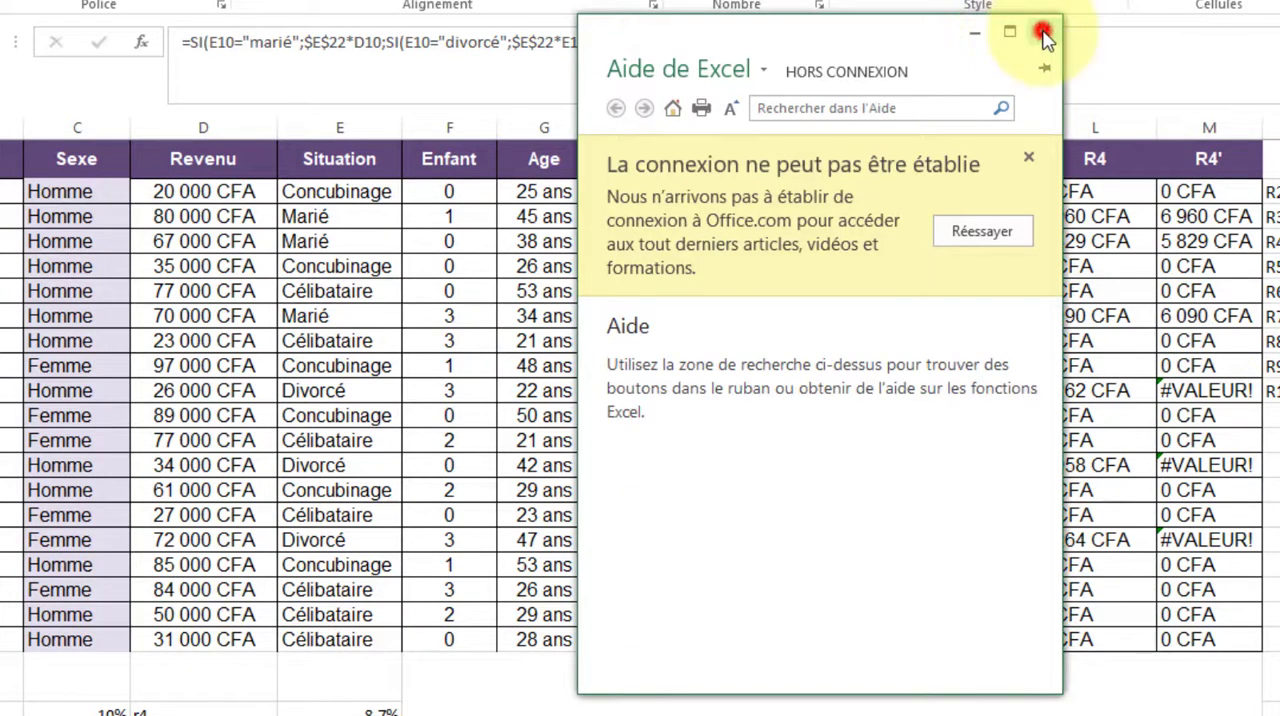
{"action": "left_click", "coordinate": [1044, 31]}
{"action": "key", "text": "F2"}
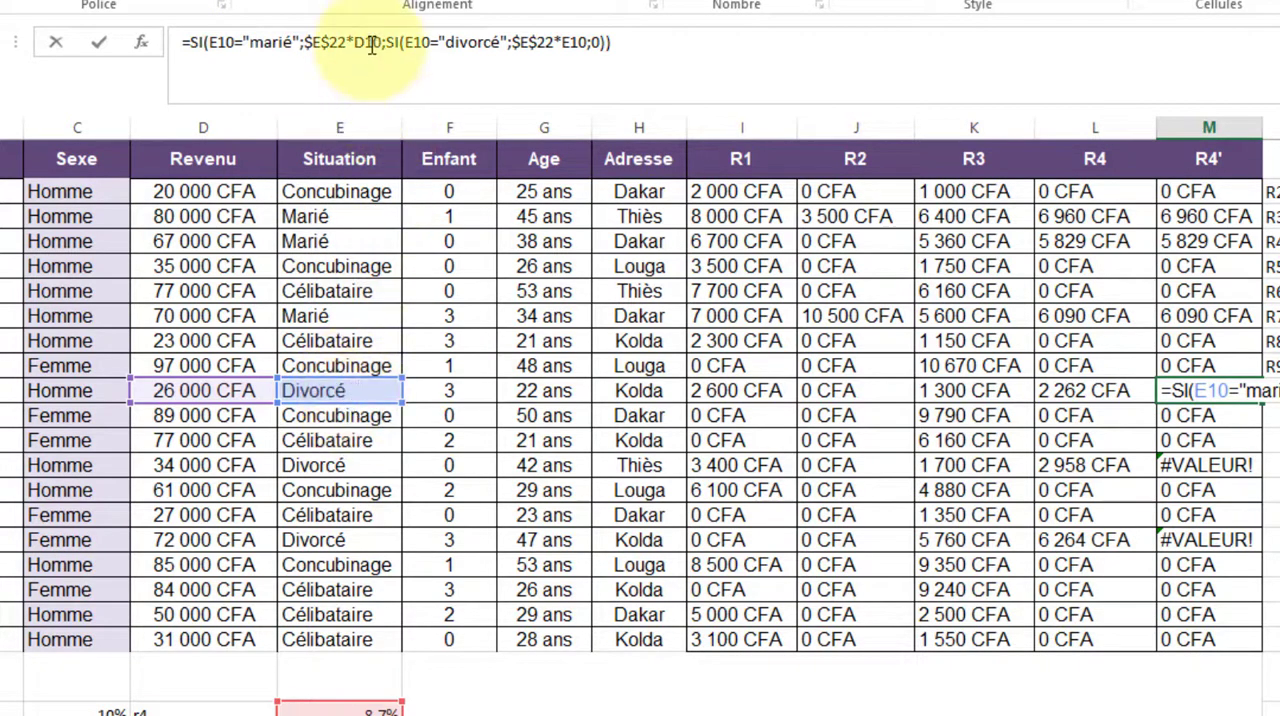
{"action": "left_click_drag", "start_coordinate": [381, 42], "coordinate": [206, 42]}
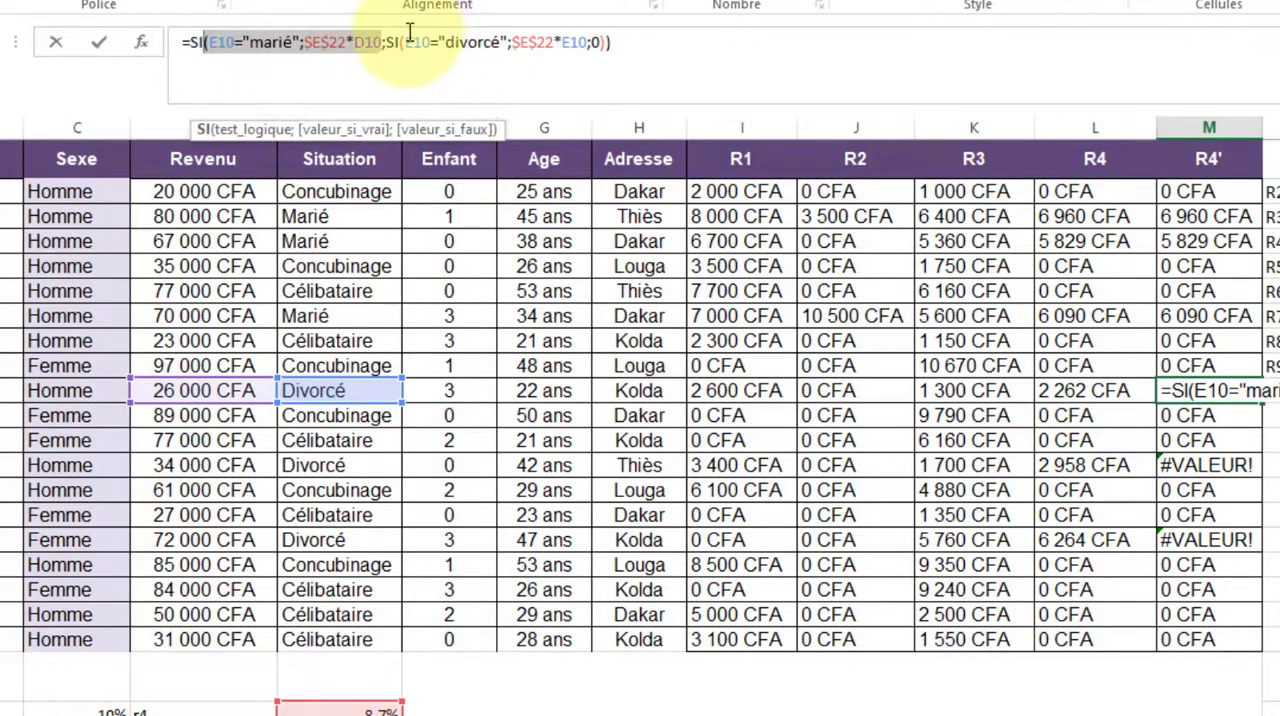
{"action": "left_click_drag", "start_coordinate": [405, 42], "coordinate": [588, 42]}
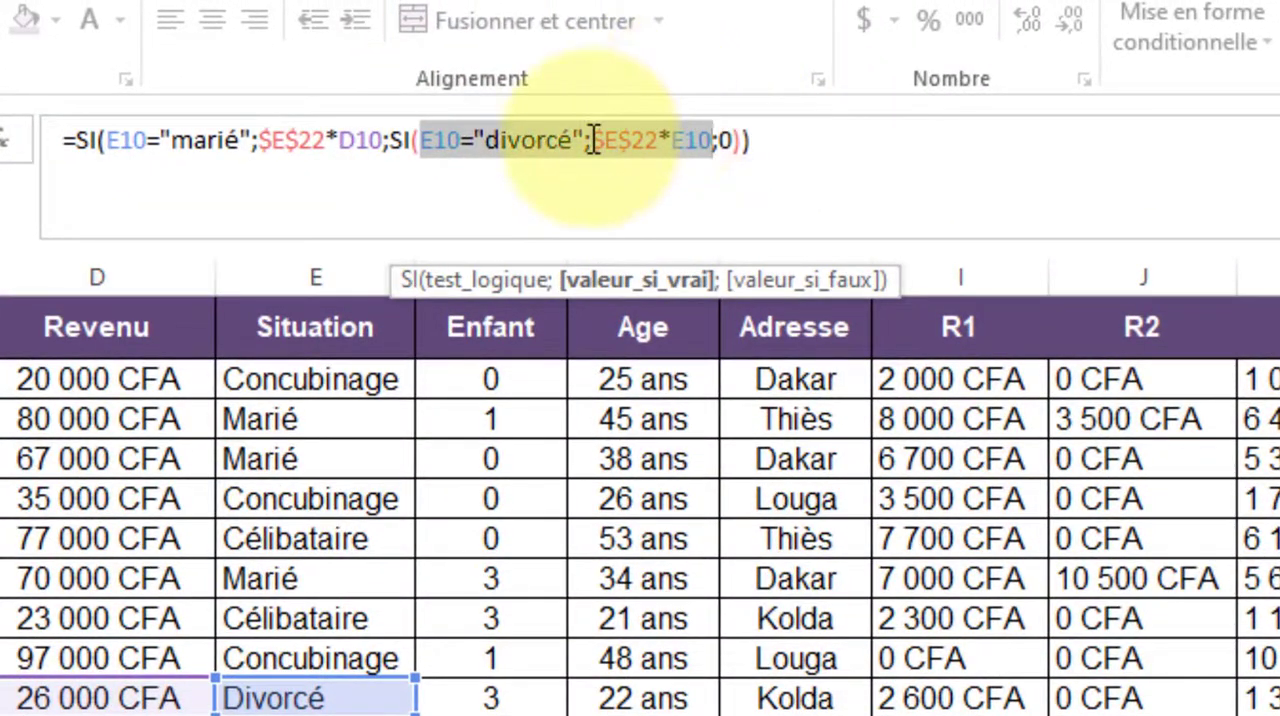
{"action": "left_click_drag", "start_coordinate": [593, 140], "coordinate": [662, 148]}
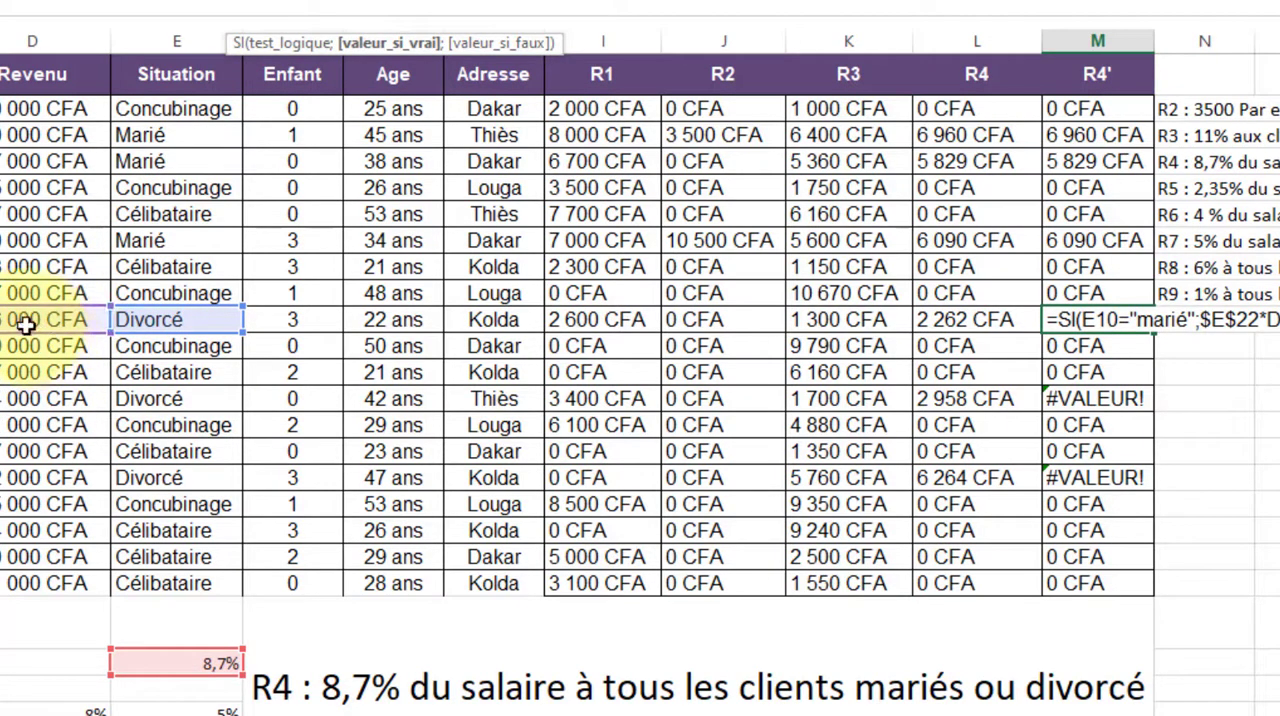
{"action": "key", "text": "Return"}
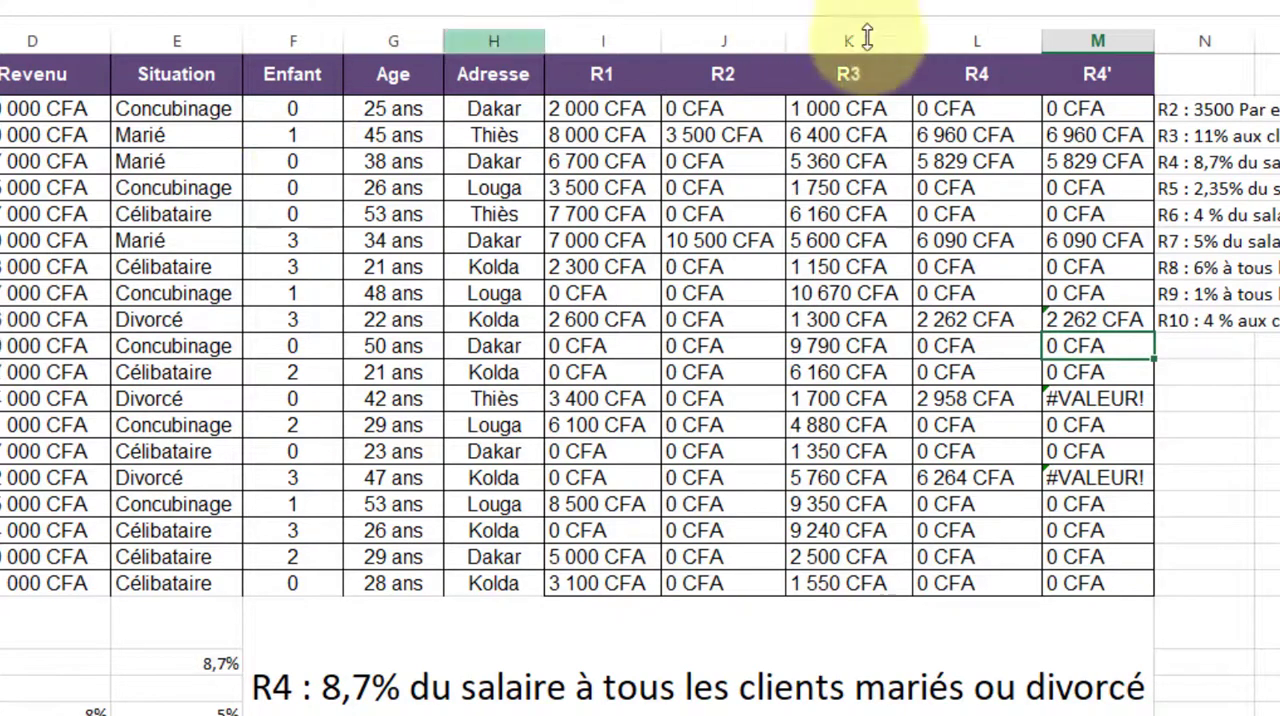
Fill the corrected R4' formula from M10 up to M2 and down to the last client row
{"action": "left_click", "coordinate": [1101, 330]}
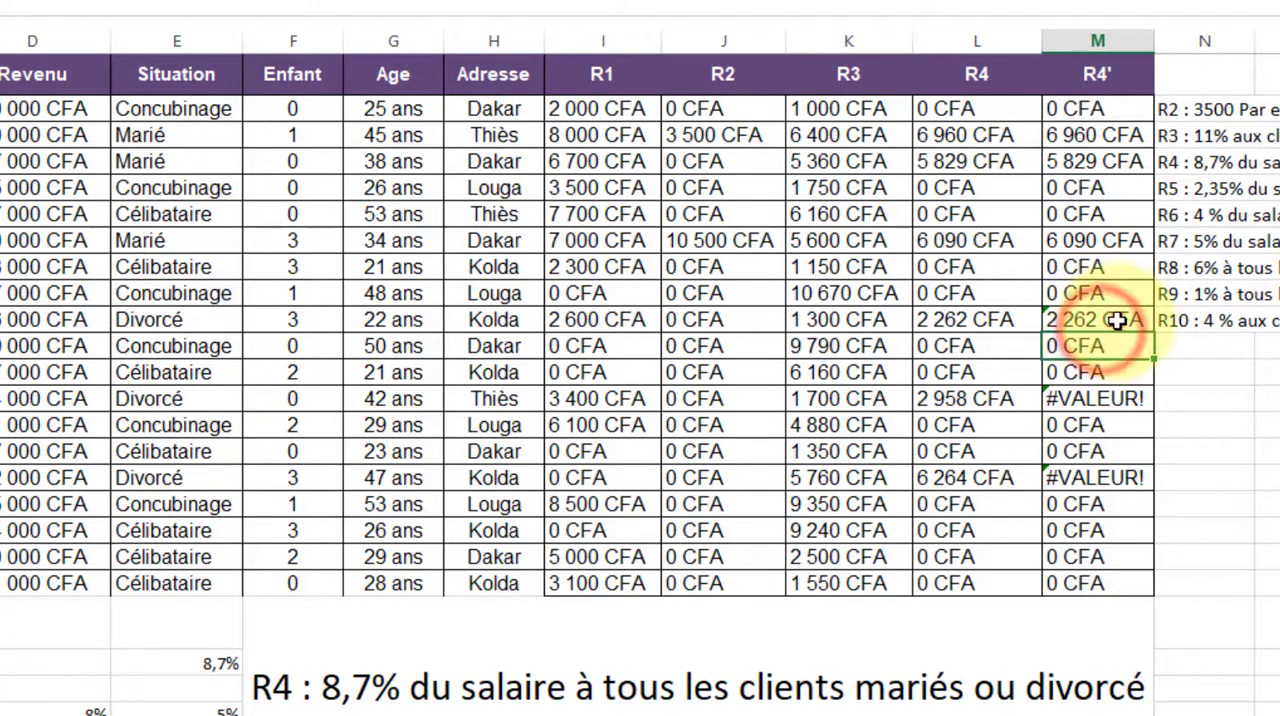
{"action": "left_click_drag", "start_coordinate": [1138, 252], "coordinate": [1160, 106]}
{"action": "left_click_drag", "start_coordinate": [1156, 336], "coordinate": [1113, 590]}
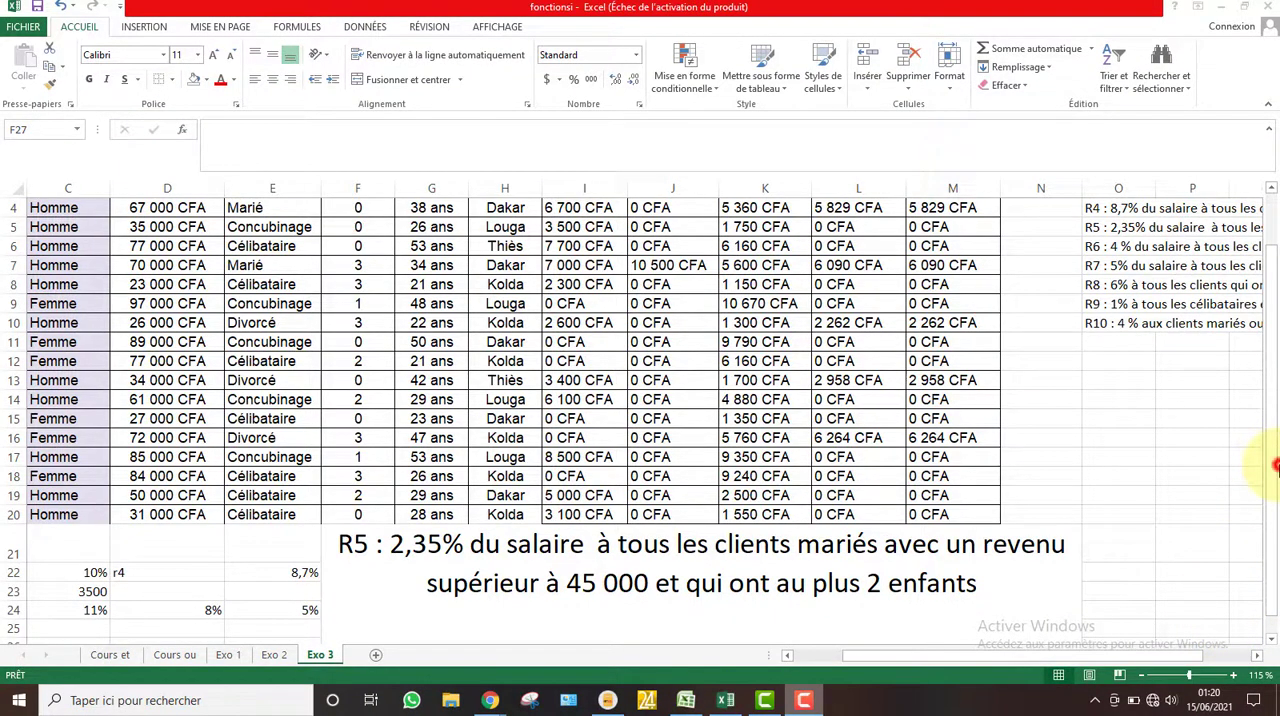
Label D23 as R5 in the parameter area below the table and enter the rate 2,35% in E23
{"action": "left_click", "coordinate": [1277, 466]}
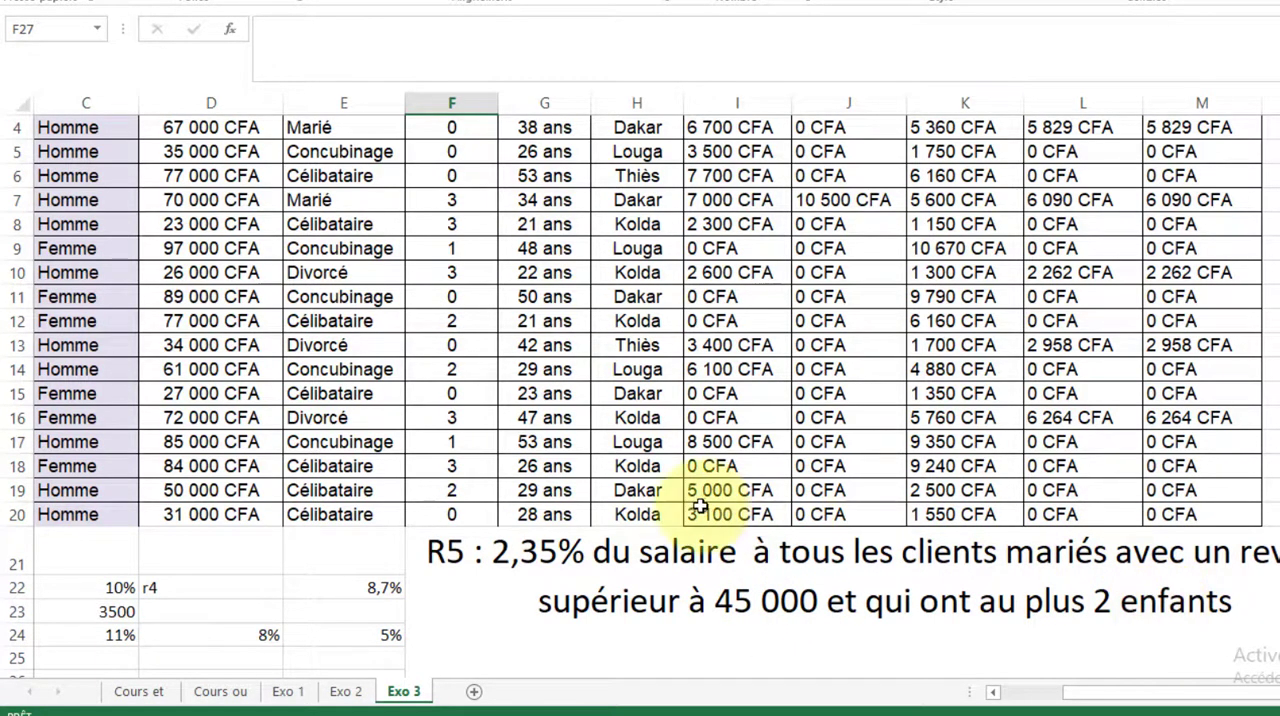
{"action": "left_click", "coordinate": [195, 621]}
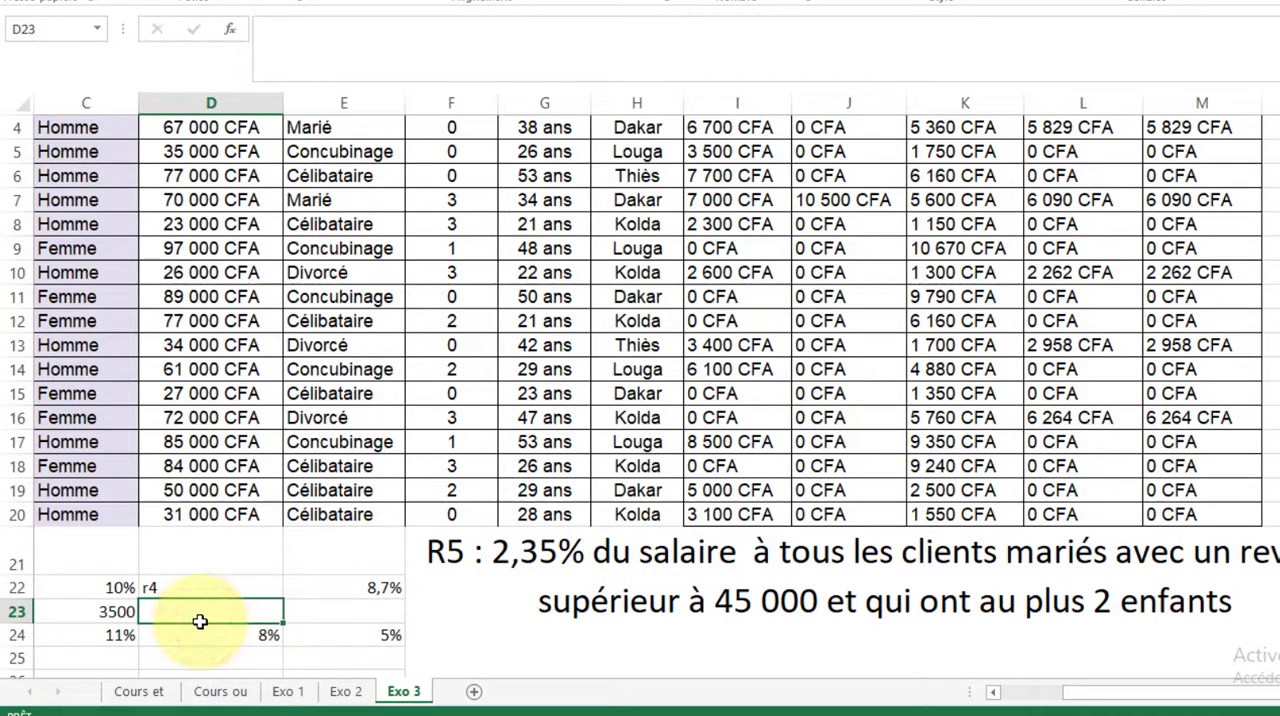
{"action": "type", "text": "R4"}
{"action": "key", "text": "BackSpace"}
{"action": "type", "text": "5"}
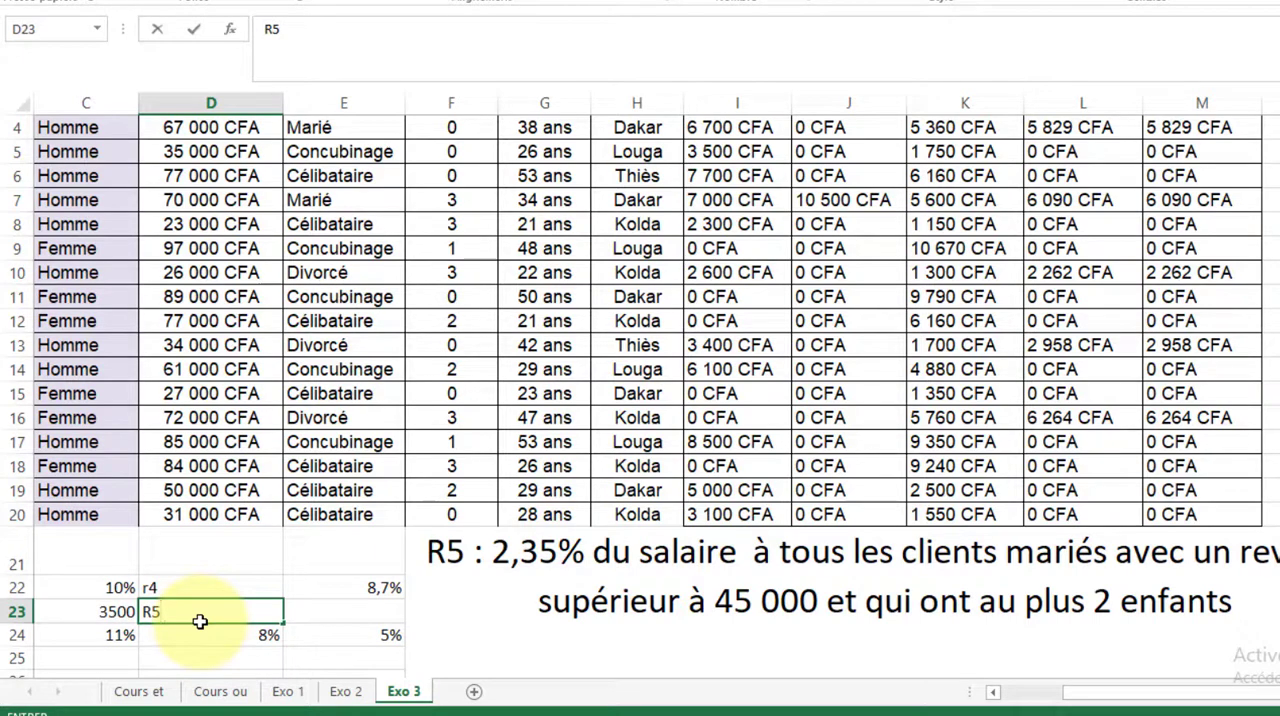
{"action": "left_click", "coordinate": [324, 628]}
{"action": "left_click", "coordinate": [366, 607]}
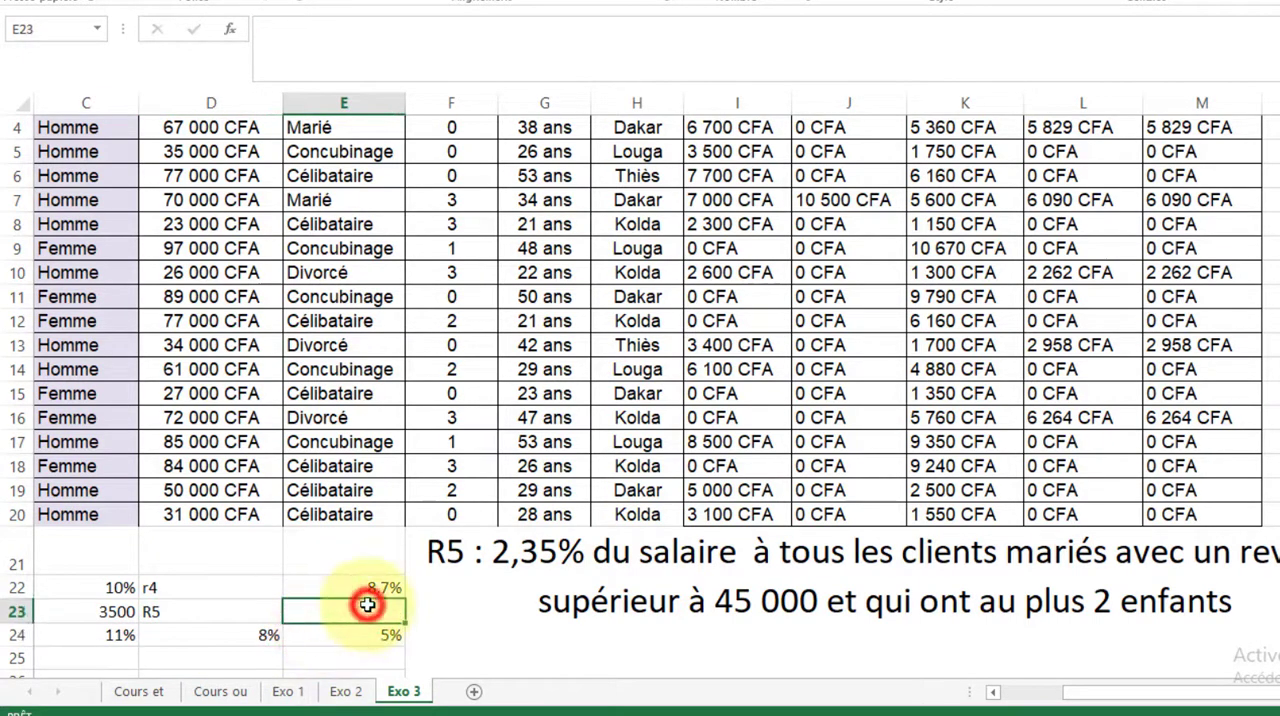
{"action": "type", "text": "2,35"}
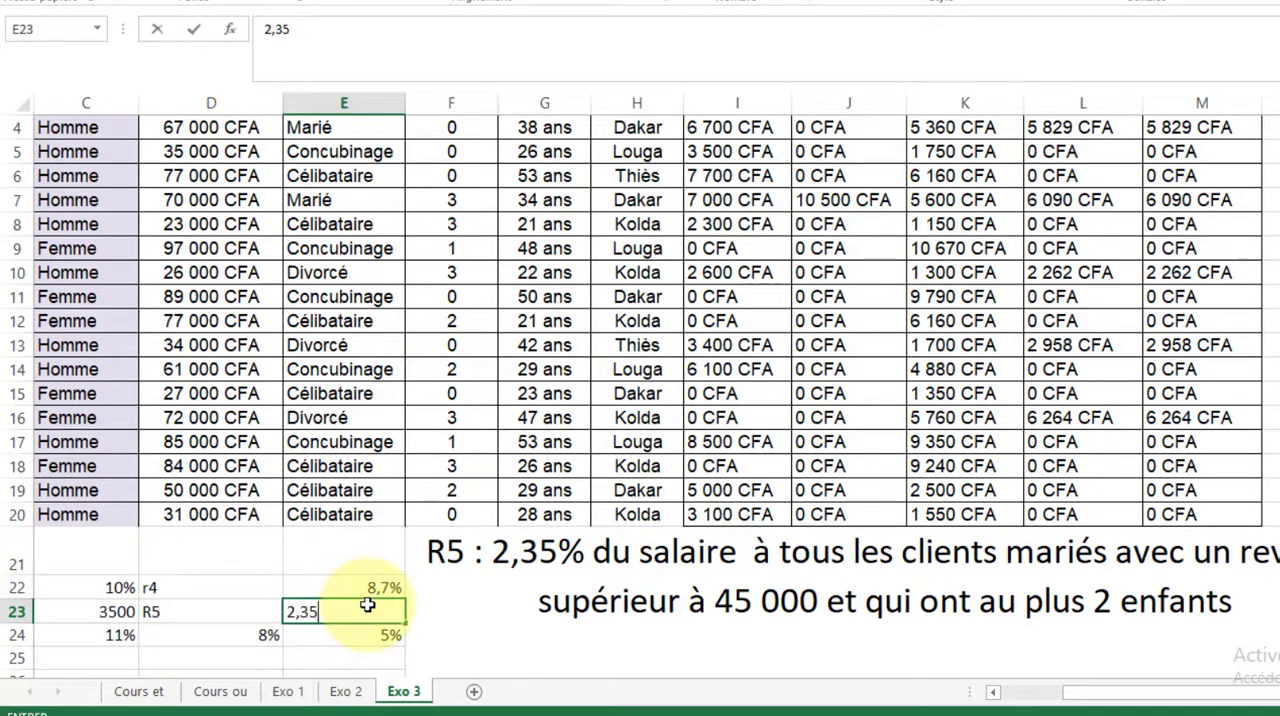
{"action": "type", "text": "%"}
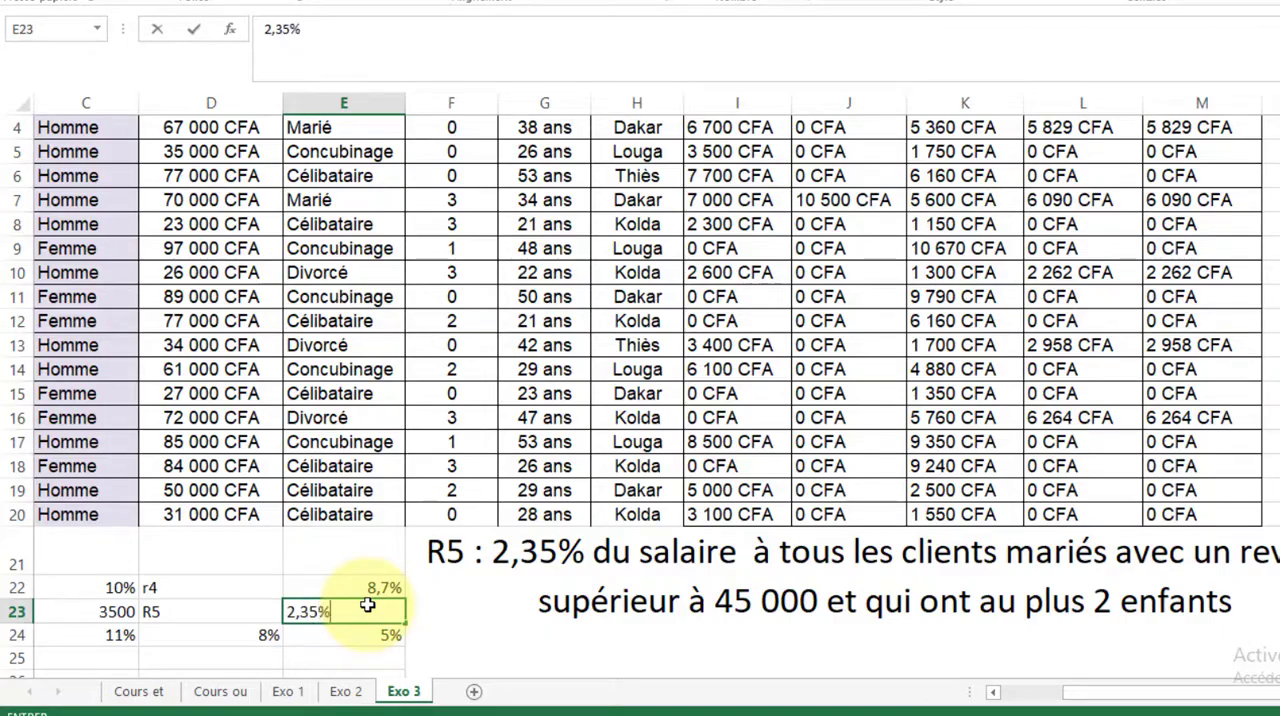
{"action": "left_click", "coordinate": [965, 527]}
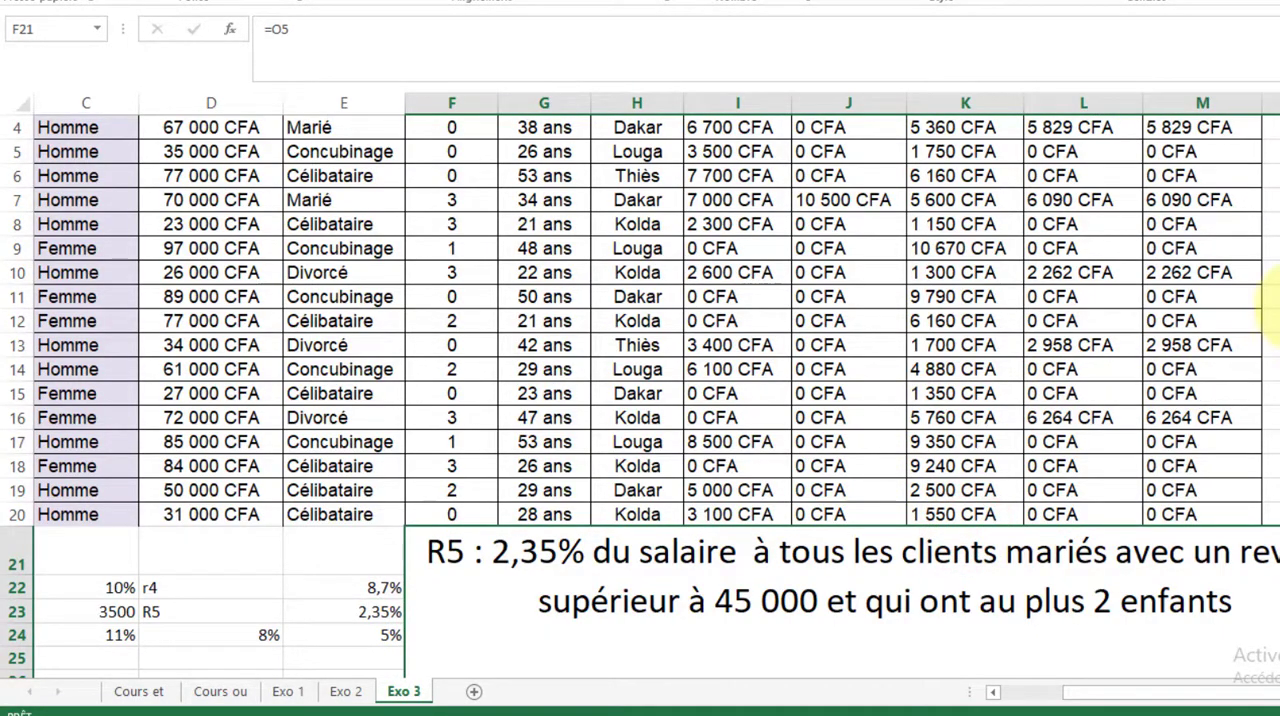
Start the R5 formula in N2 with a SI function whose logical test is a nested ET function
{"action": "scroll", "coordinate": [1268, 300], "scroll_direction": "up", "scroll_amount": 1}
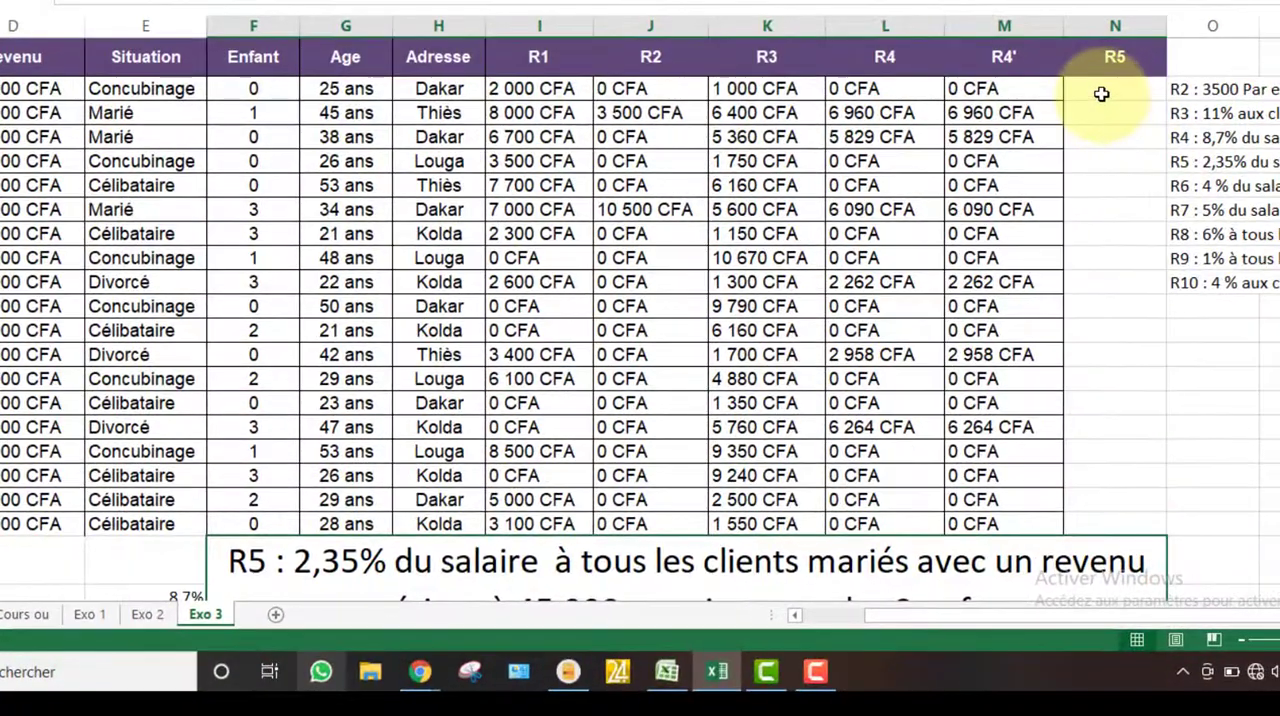
{"action": "left_click", "coordinate": [1101, 94]}
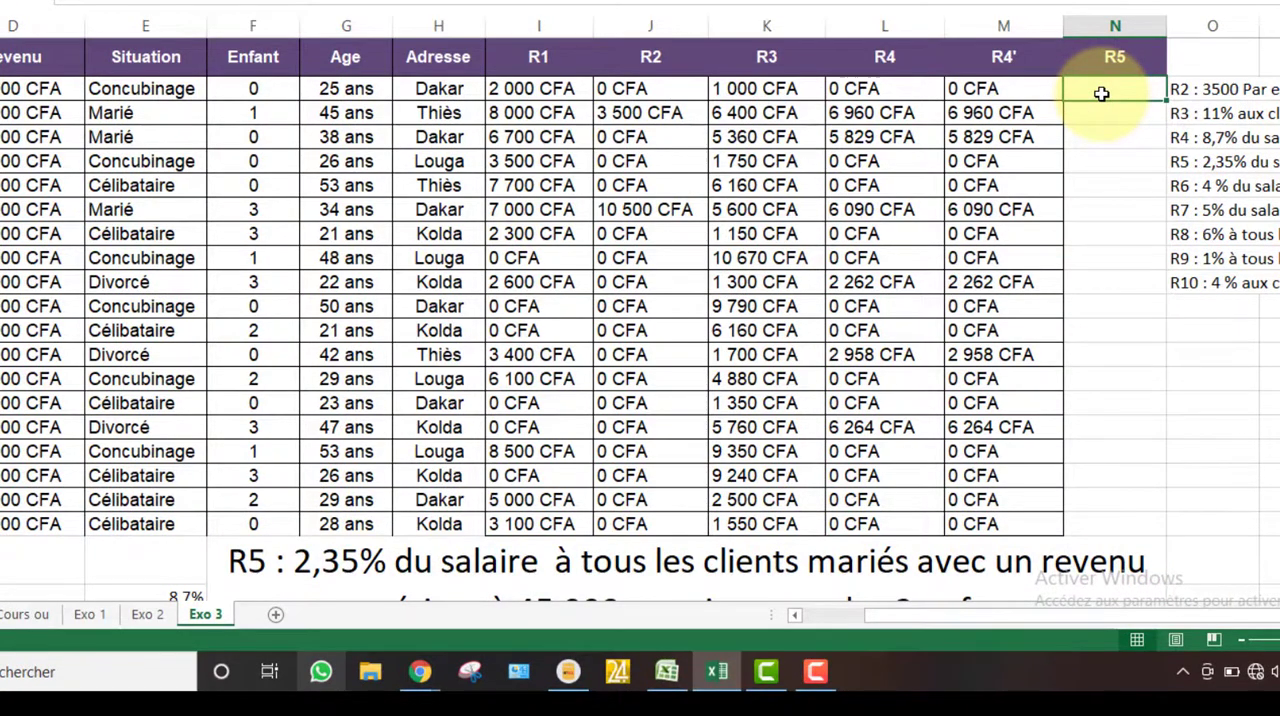
{"action": "type", "text": "="}
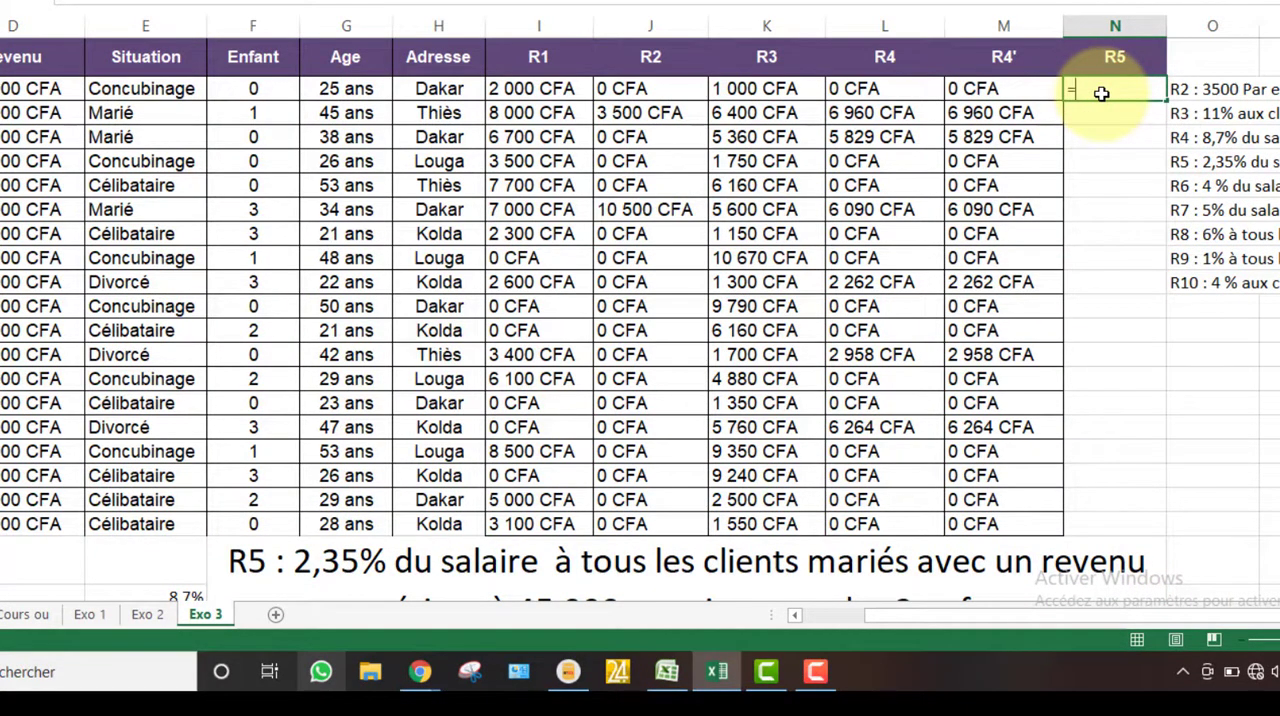
{"action": "type", "text": "si"}
{"action": "left_click", "coordinate": [1113, 115]}
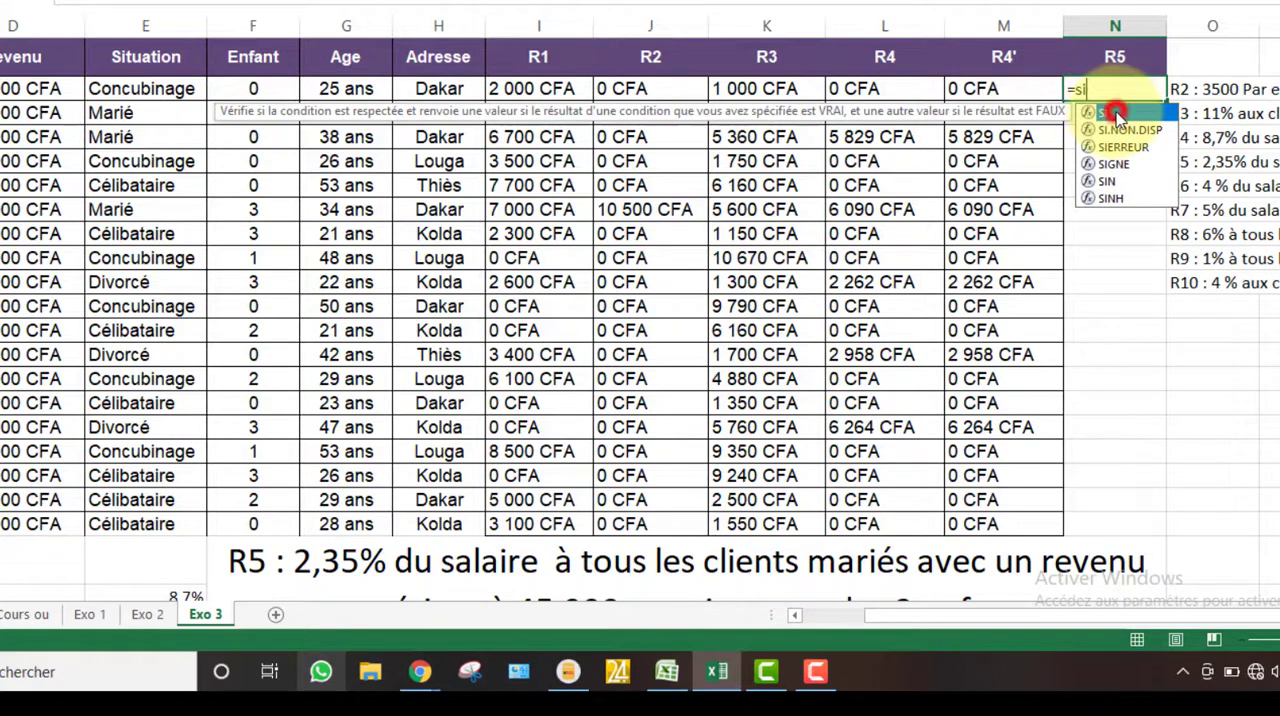
{"action": "left_click", "coordinate": [1115, 116]}
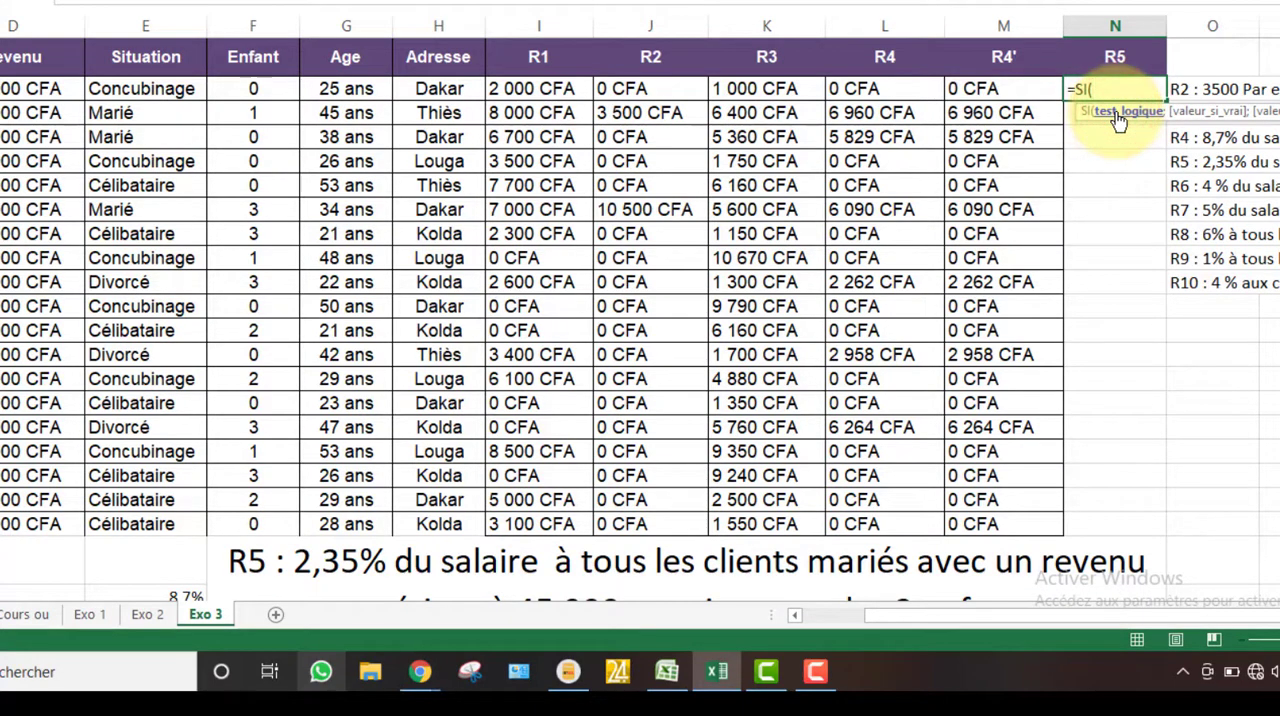
{"action": "scroll", "coordinate": [640, 300], "scroll_direction": "down", "scroll_amount": 2}
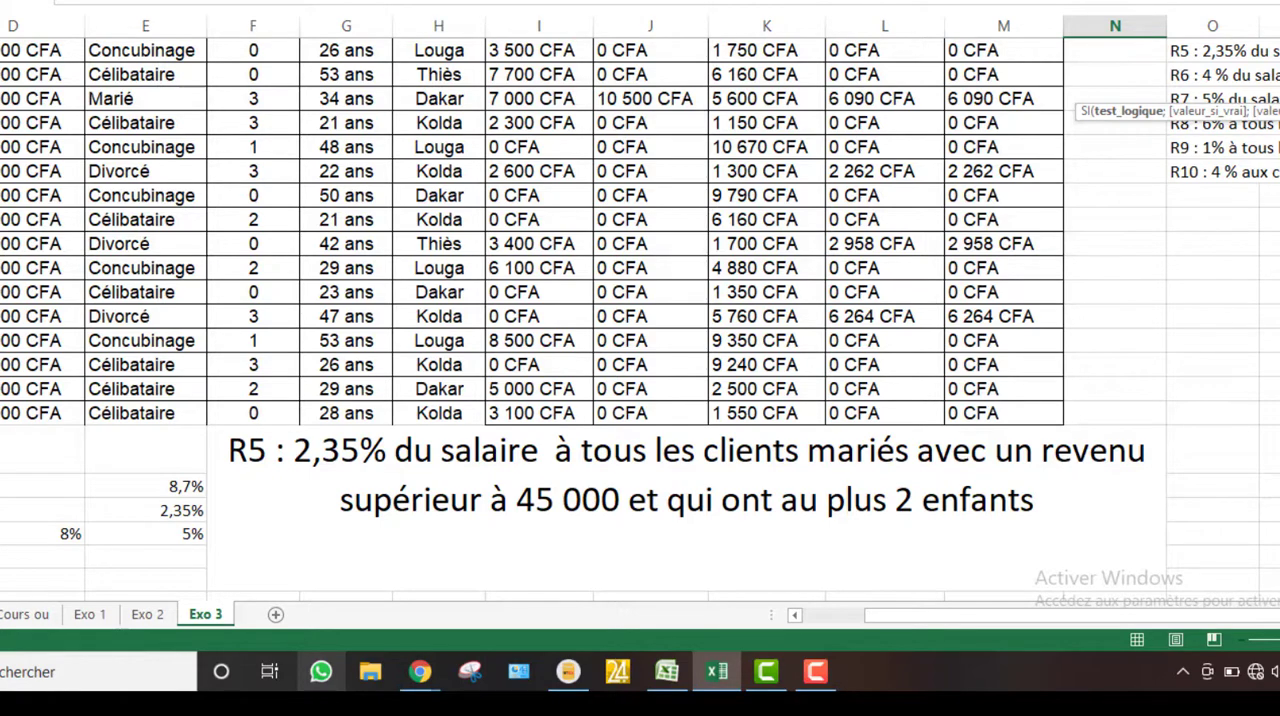
{"action": "scroll", "coordinate": [1060, 99], "scroll_direction": "up", "scroll_amount": 2}
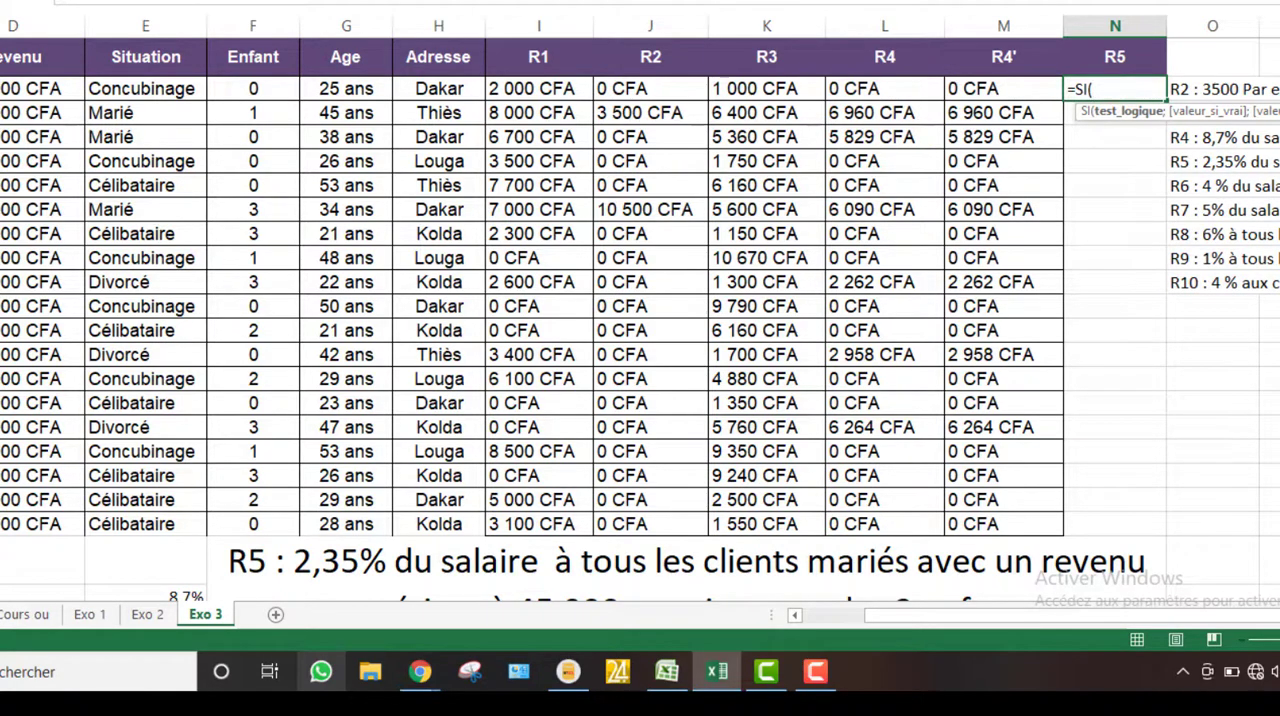
{"action": "scroll", "coordinate": [640, 320], "scroll_direction": "down", "scroll_amount": 2}
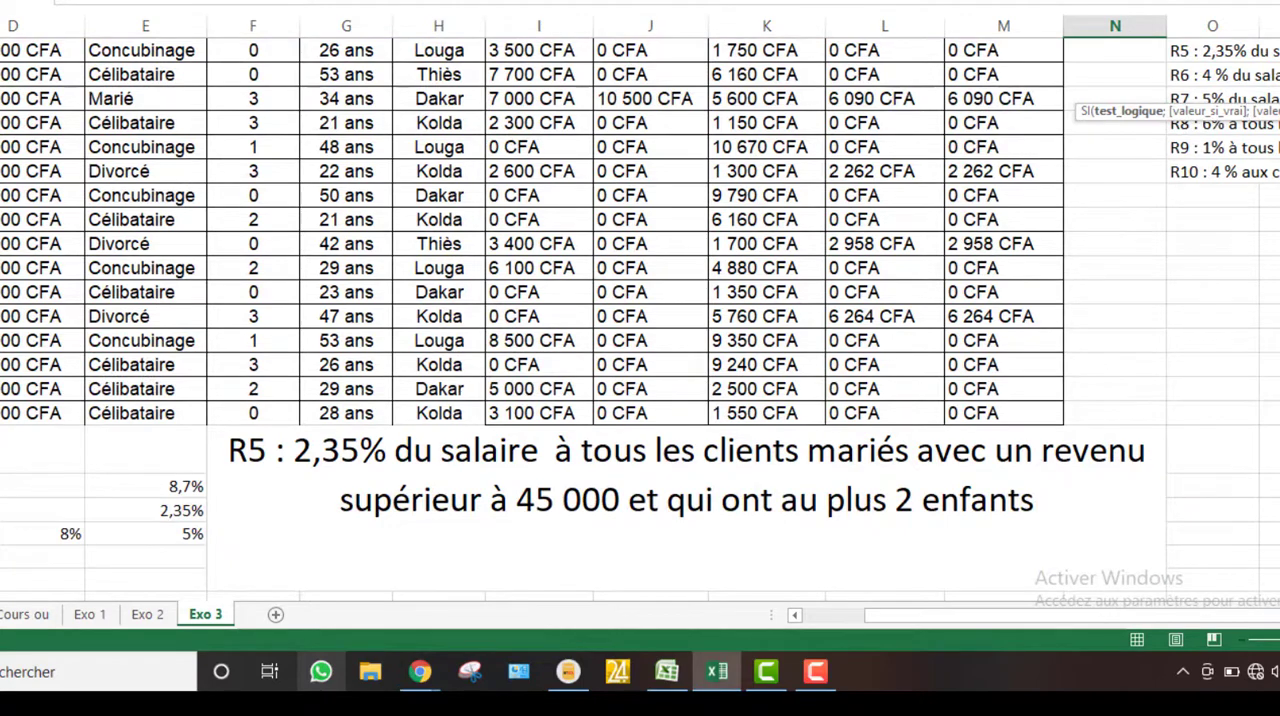
{"action": "scroll", "coordinate": [640, 300], "scroll_direction": "up", "scroll_amount": 2}
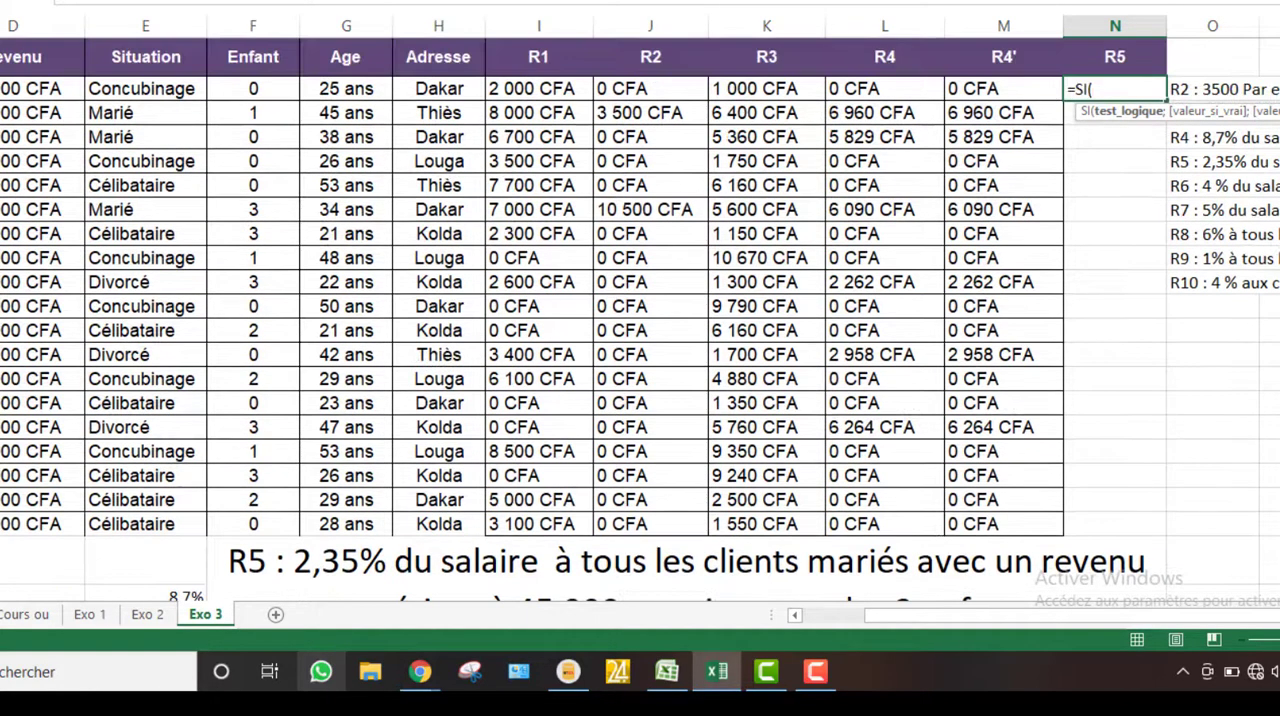
{"action": "type", "text": "et"}
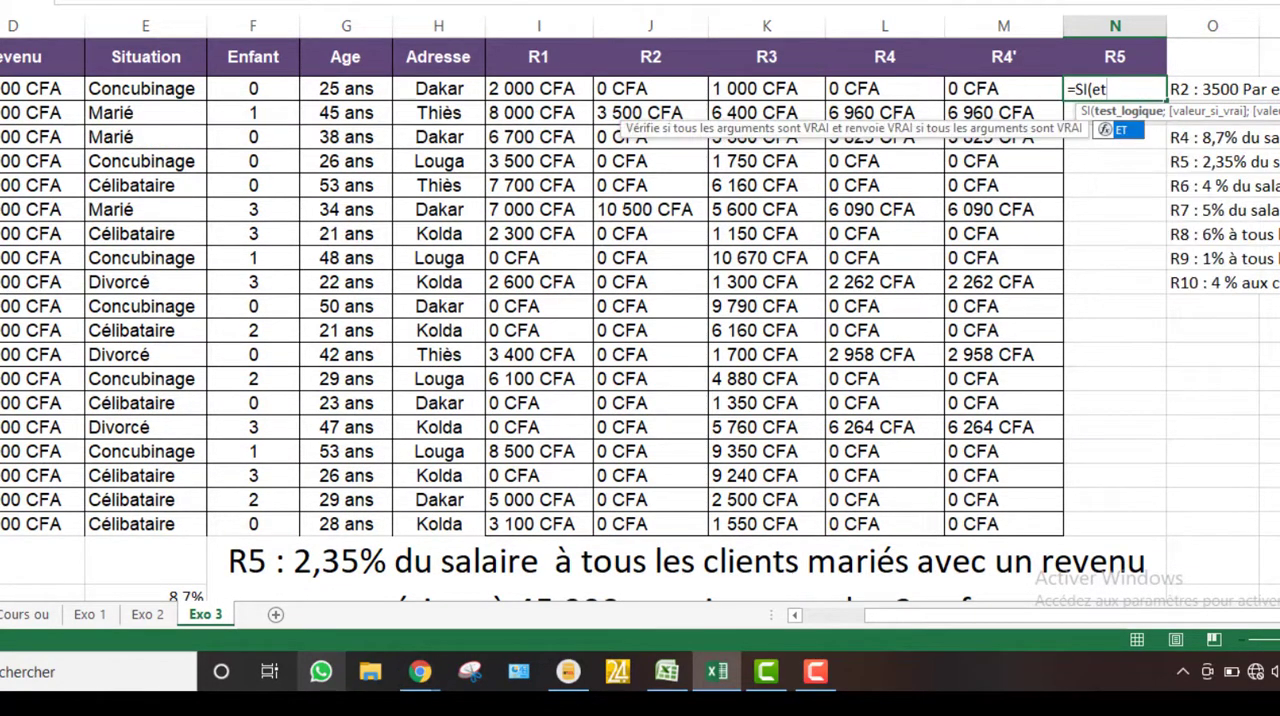
{"action": "double_click", "coordinate": [1122, 132]}
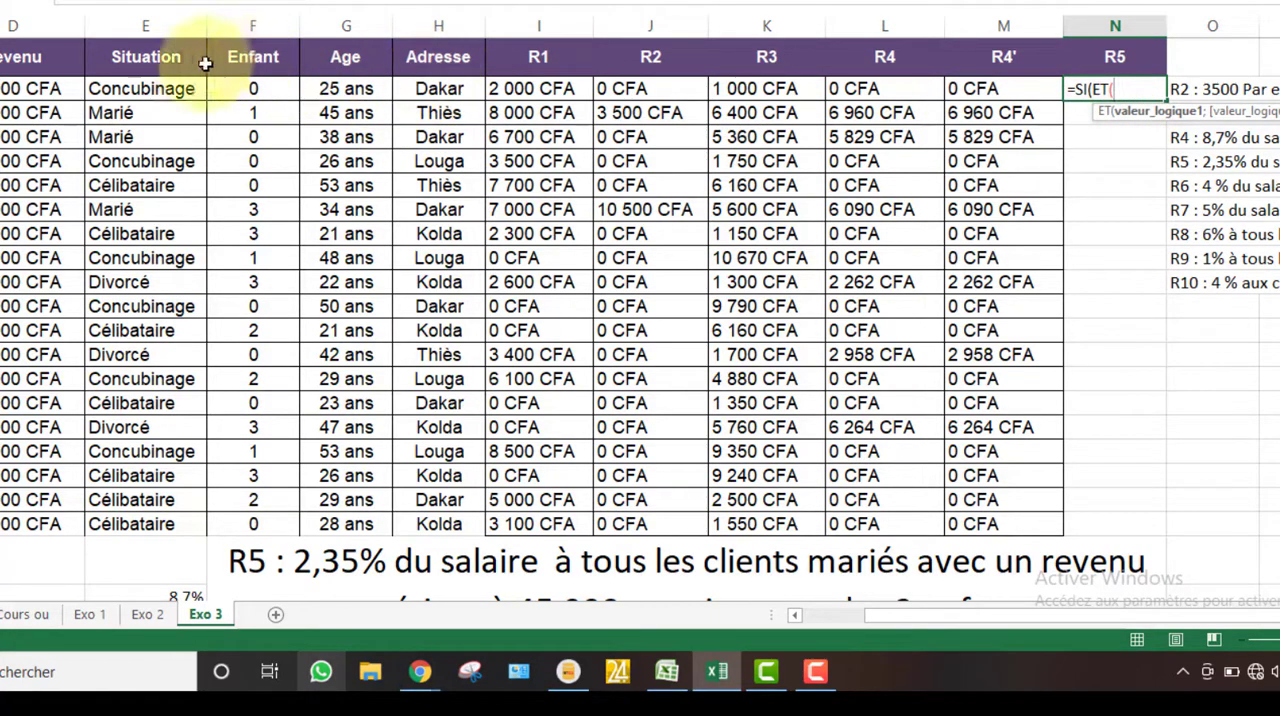
Add E2="marié" as the first ET condition of the R5 formula, testing the client's marital situation
{"action": "left_click", "coordinate": [135, 88]}
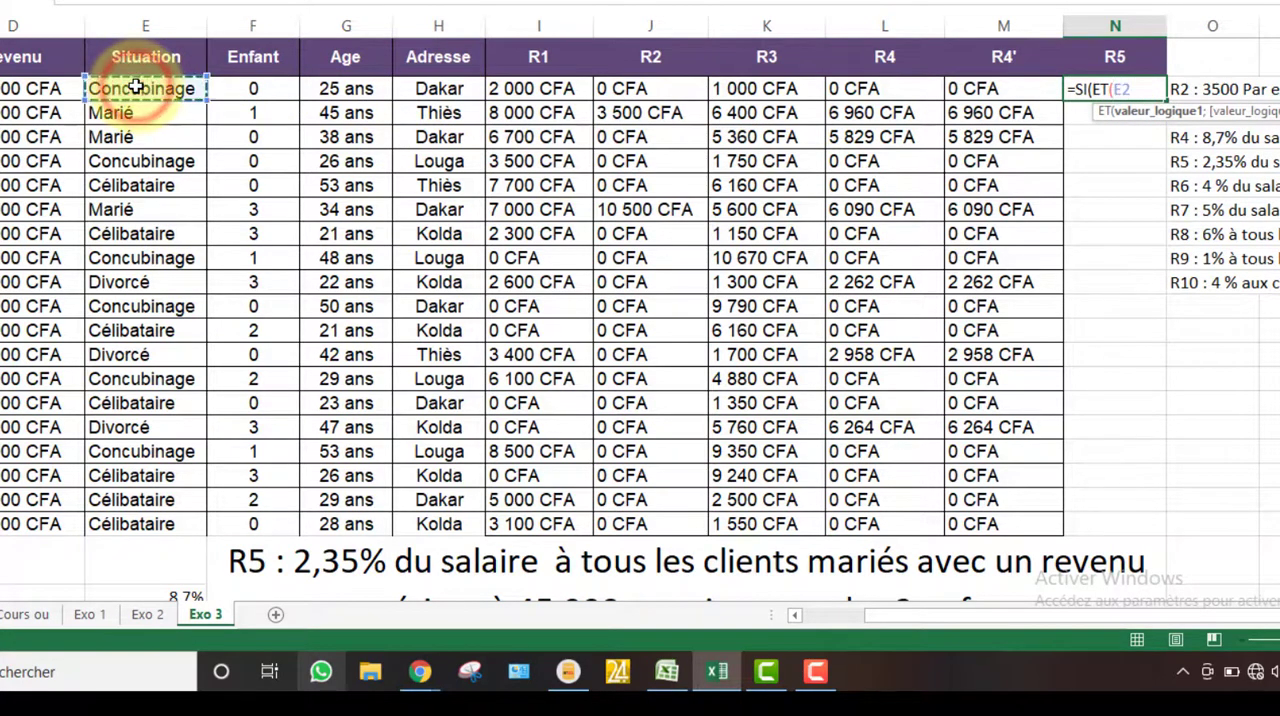
{"action": "type", "text": "=\"marié"}
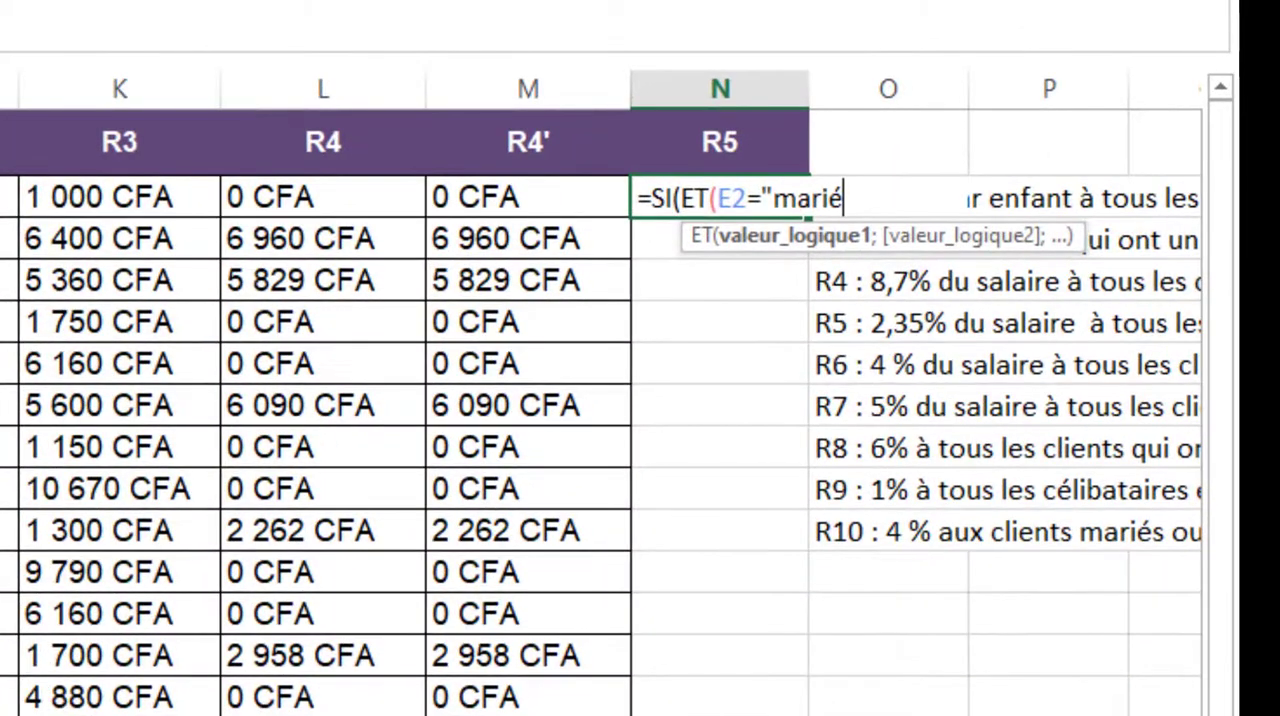
{"action": "type", "text": "\";"}
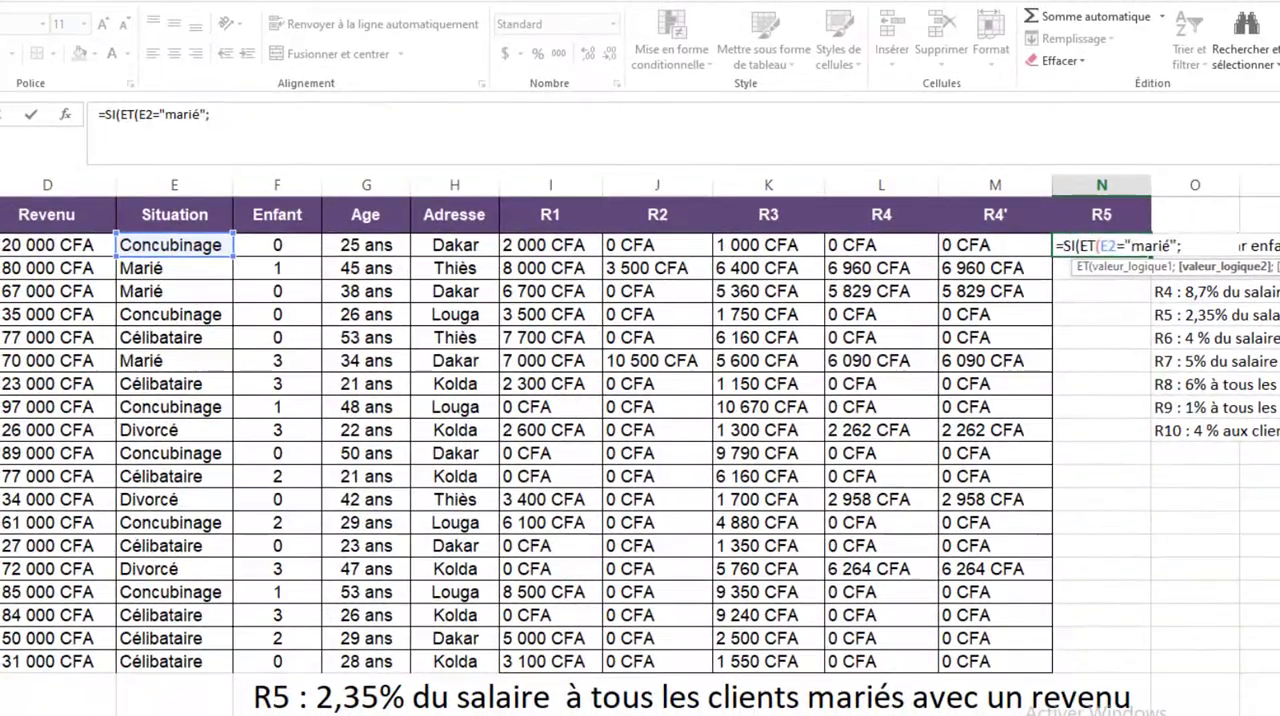
Add D2>45000 as the second ET condition of the R5 formula, testing the client's revenue
{"action": "scroll", "coordinate": [1268, 356], "scroll_direction": "down", "scroll_amount": 2}
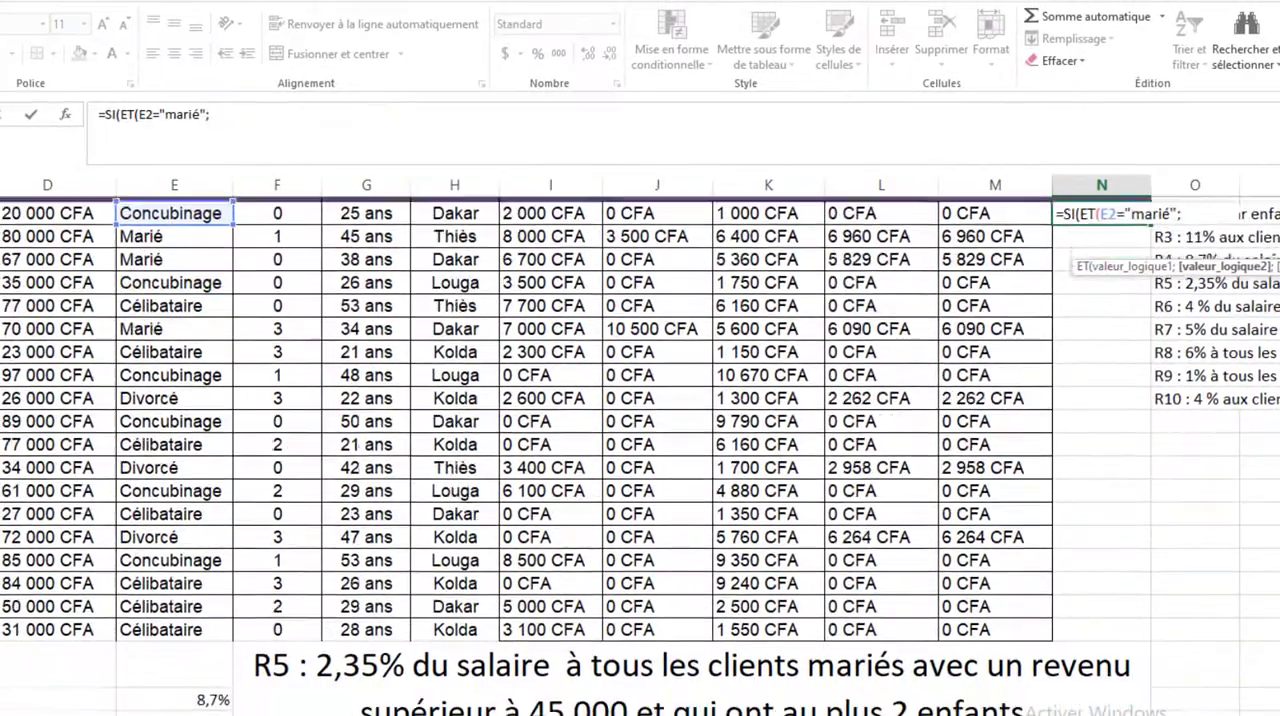
{"action": "scroll", "coordinate": [640, 436], "scroll_direction": "up", "scroll_amount": 2}
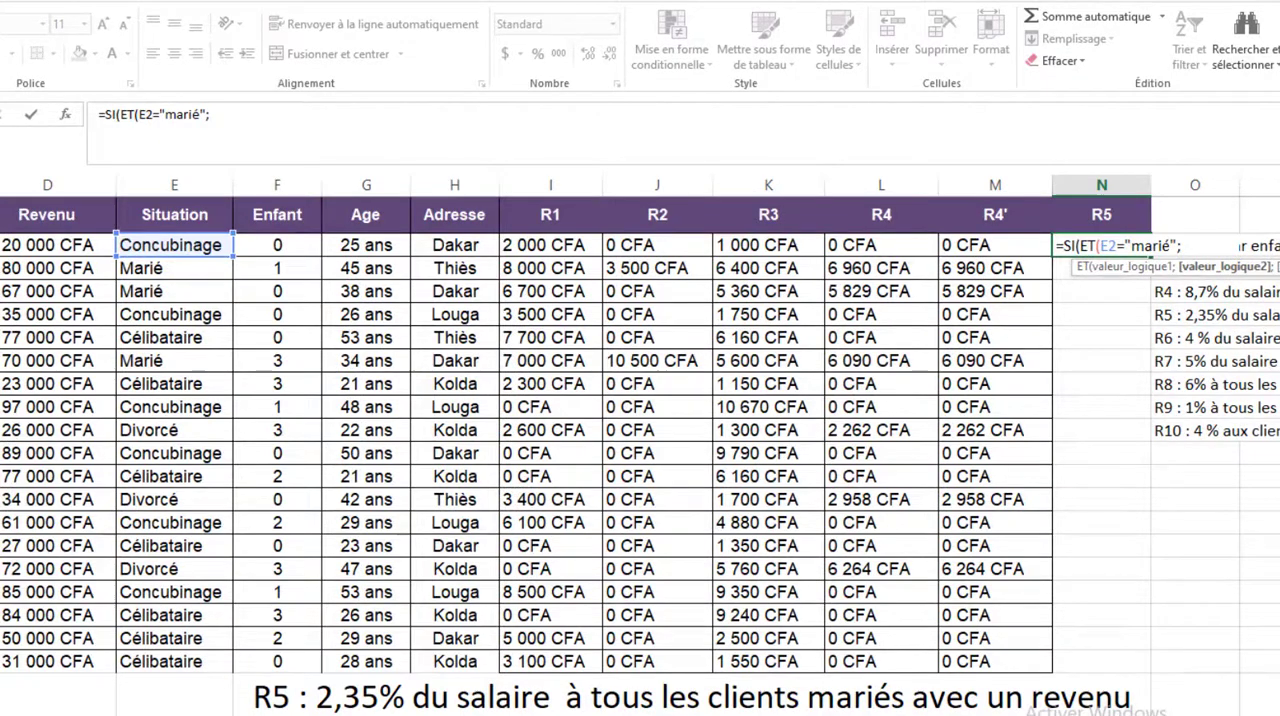
{"action": "scroll", "coordinate": [640, 436], "scroll_direction": "down", "scroll_amount": 2}
{"action": "scroll", "coordinate": [640, 436], "scroll_direction": "up", "scroll_amount": 2}
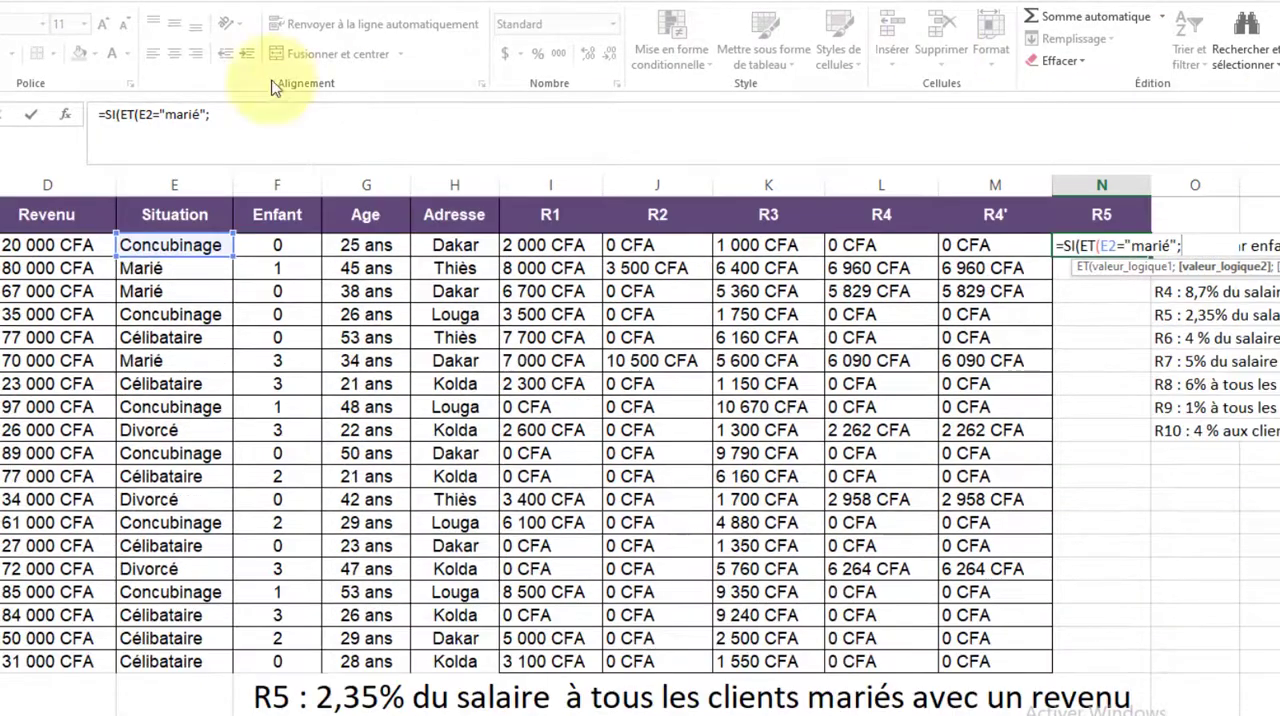
{"action": "left_click", "coordinate": [42, 252]}
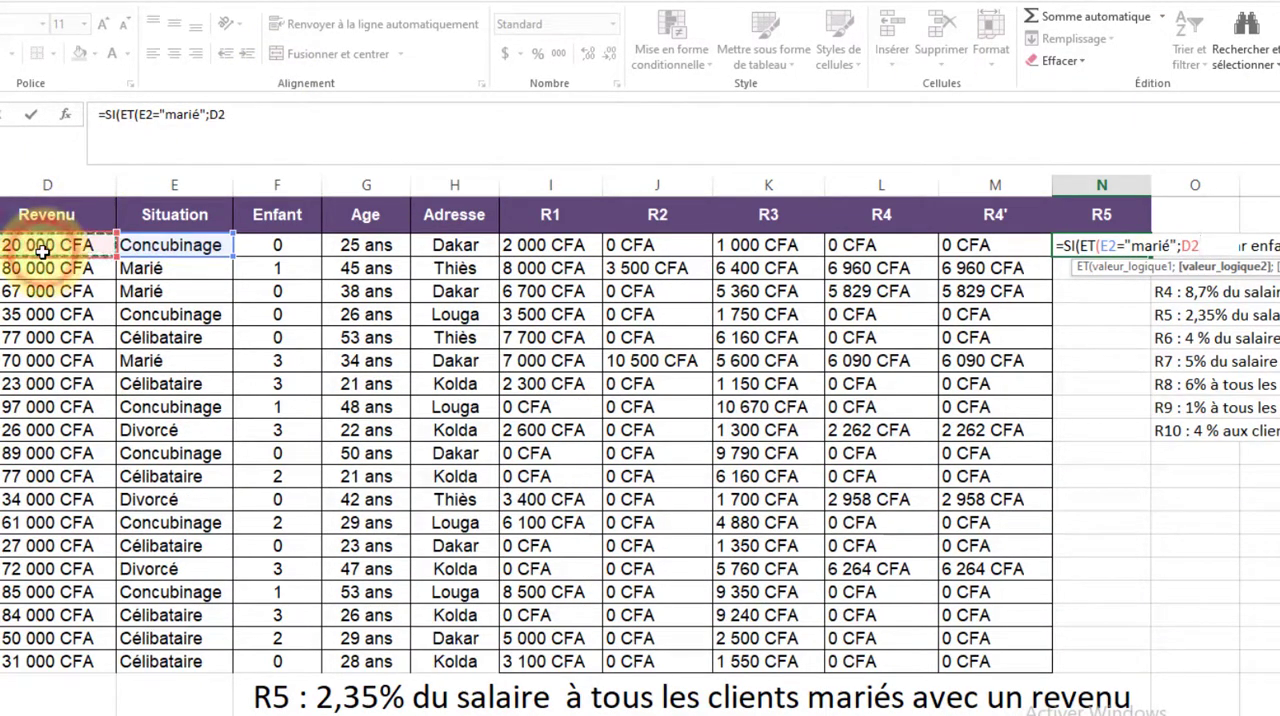
{"action": "type", "text": ">4"}
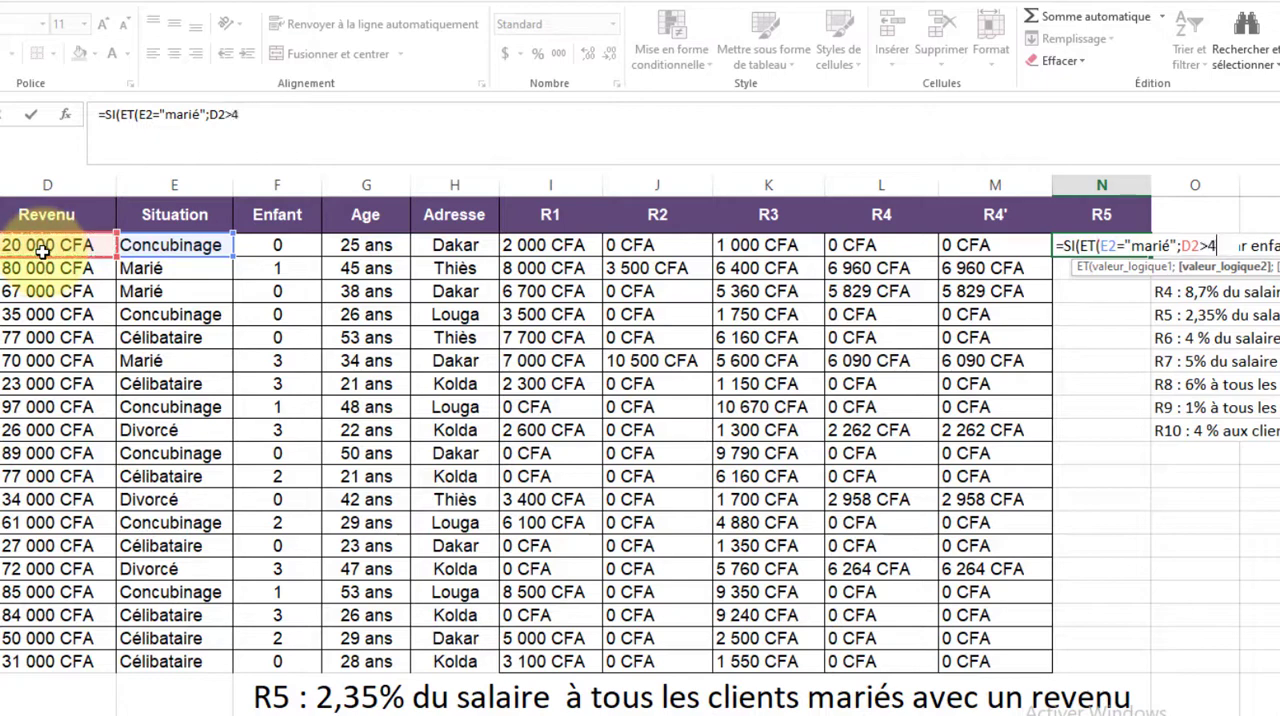
{"action": "type", "text": "50"}
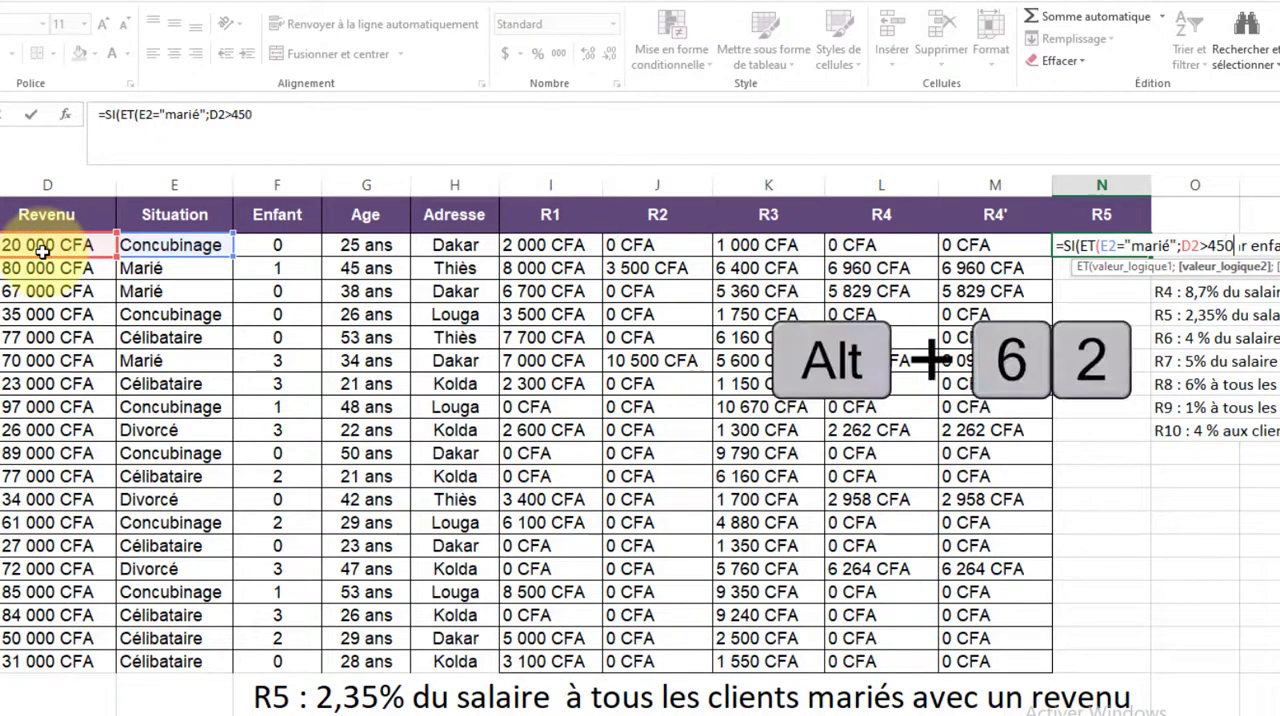
{"action": "type", "text": "00;"}
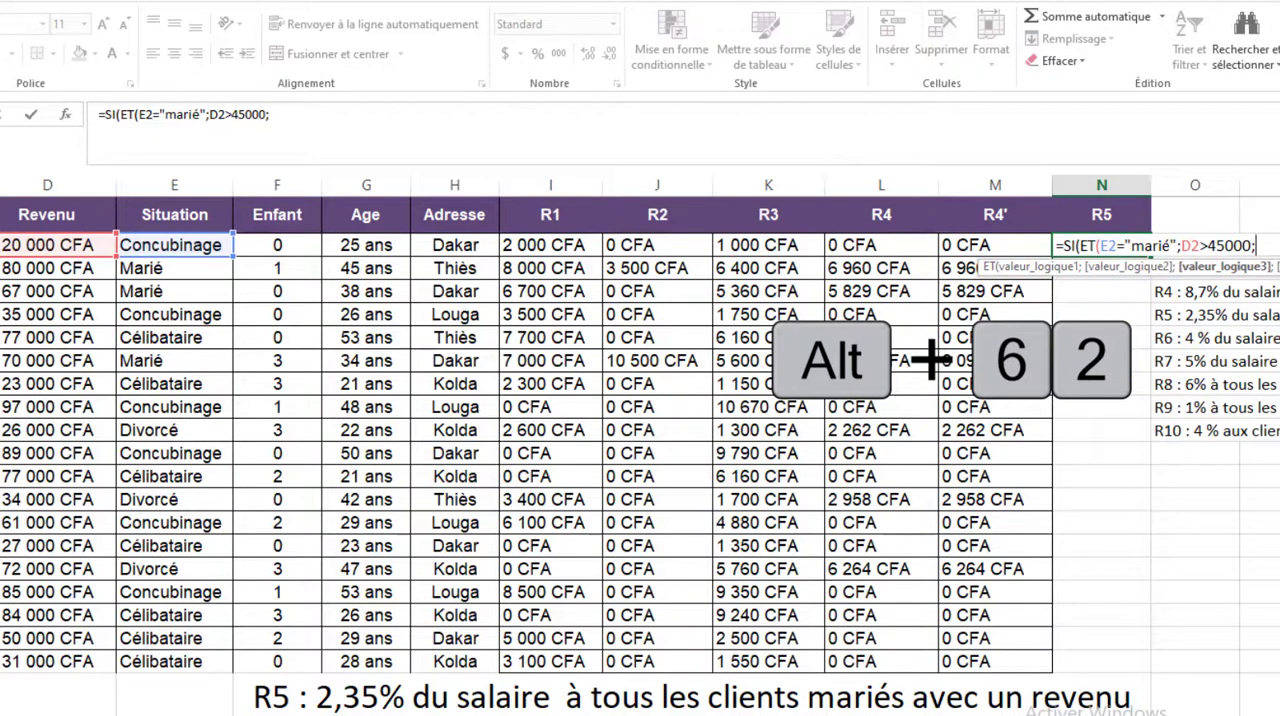
Add F2<=2 as the third ET condition for the number of children and close the ET function
{"action": "scroll", "coordinate": [640, 400], "scroll_direction": "down", "scroll_amount": 1}
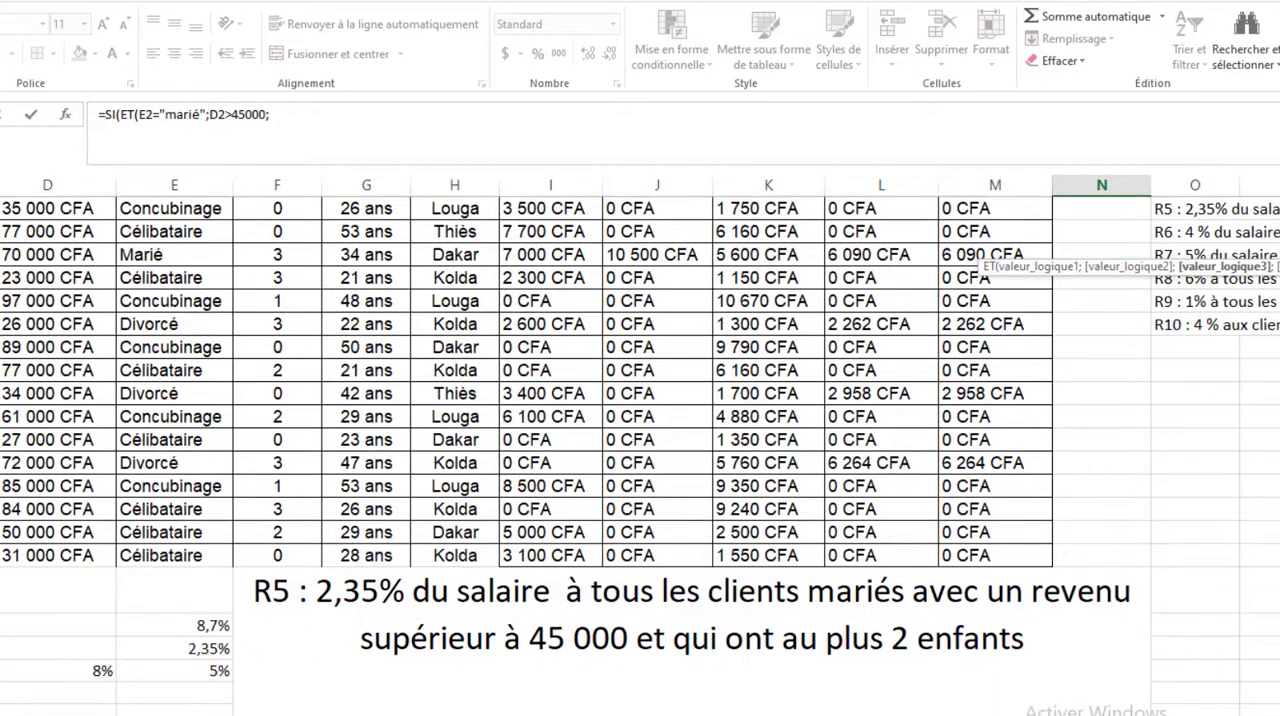
{"action": "scroll", "coordinate": [640, 400], "scroll_direction": "up", "scroll_amount": 1}
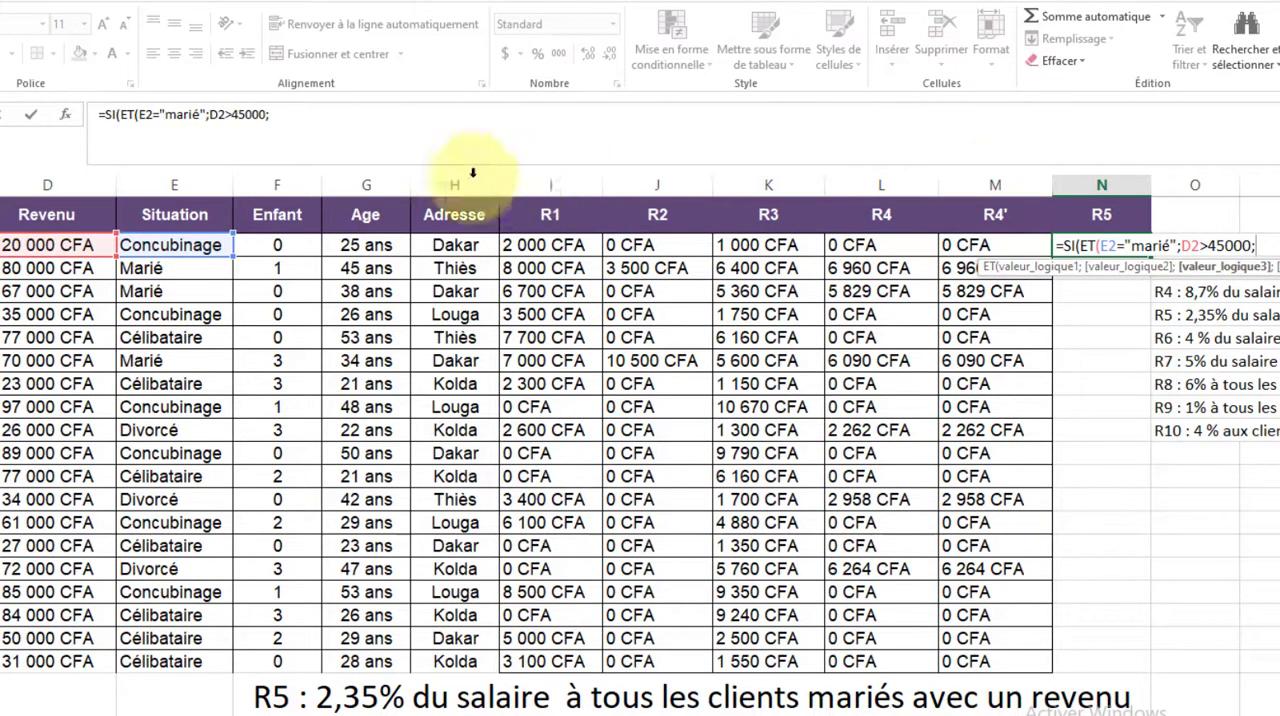
{"action": "left_click", "coordinate": [305, 245]}
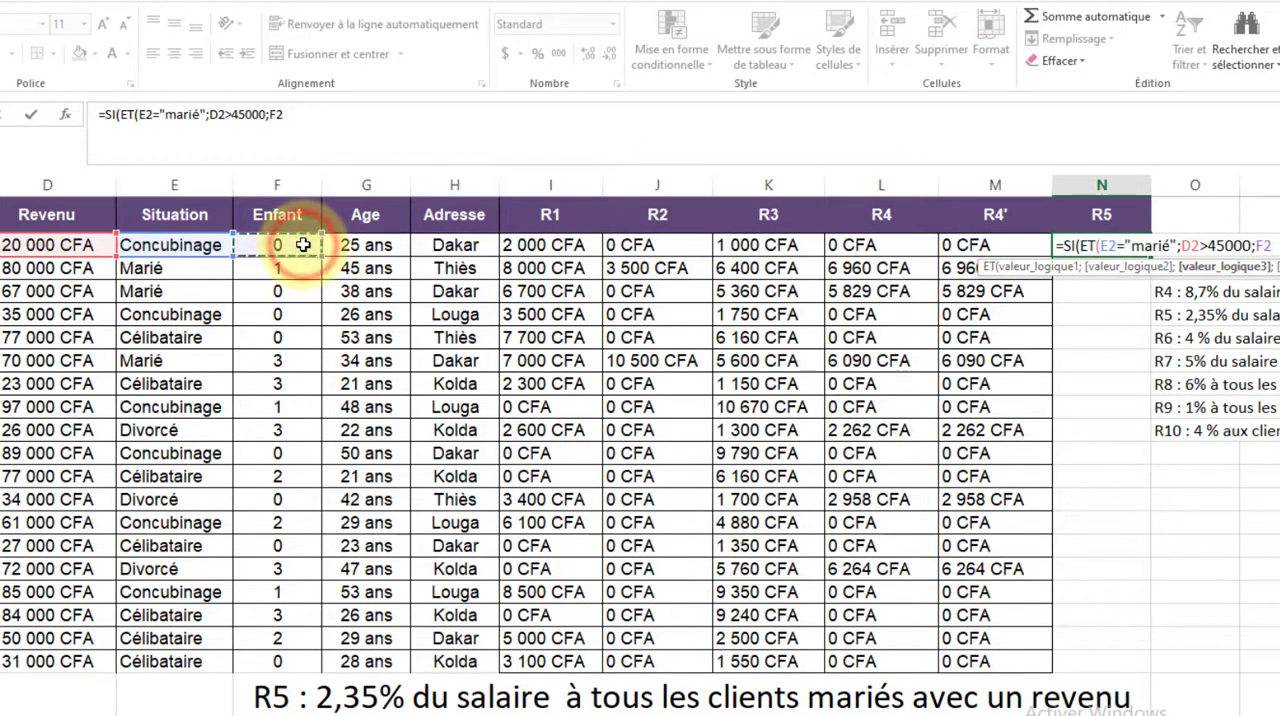
{"action": "type", "text": "<"}
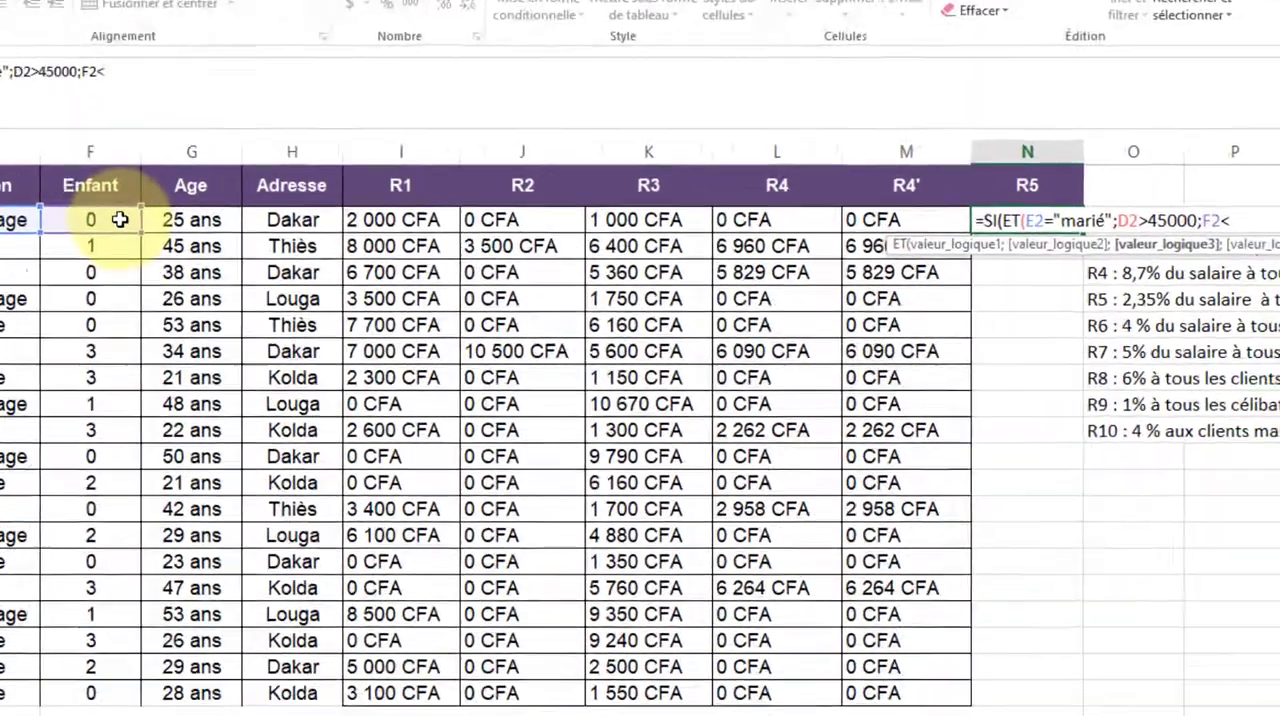
{"action": "type", "text": "="}
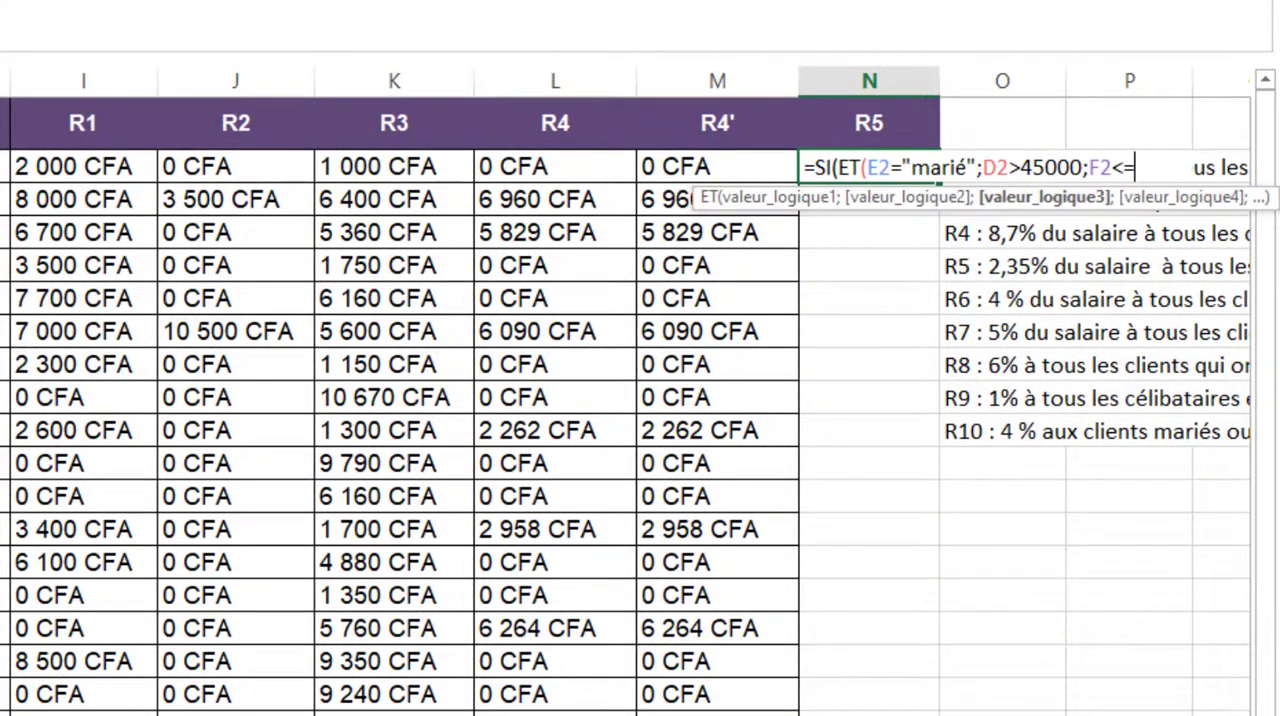
{"action": "type", "text": "2"}
{"action": "type", "text": ")"}
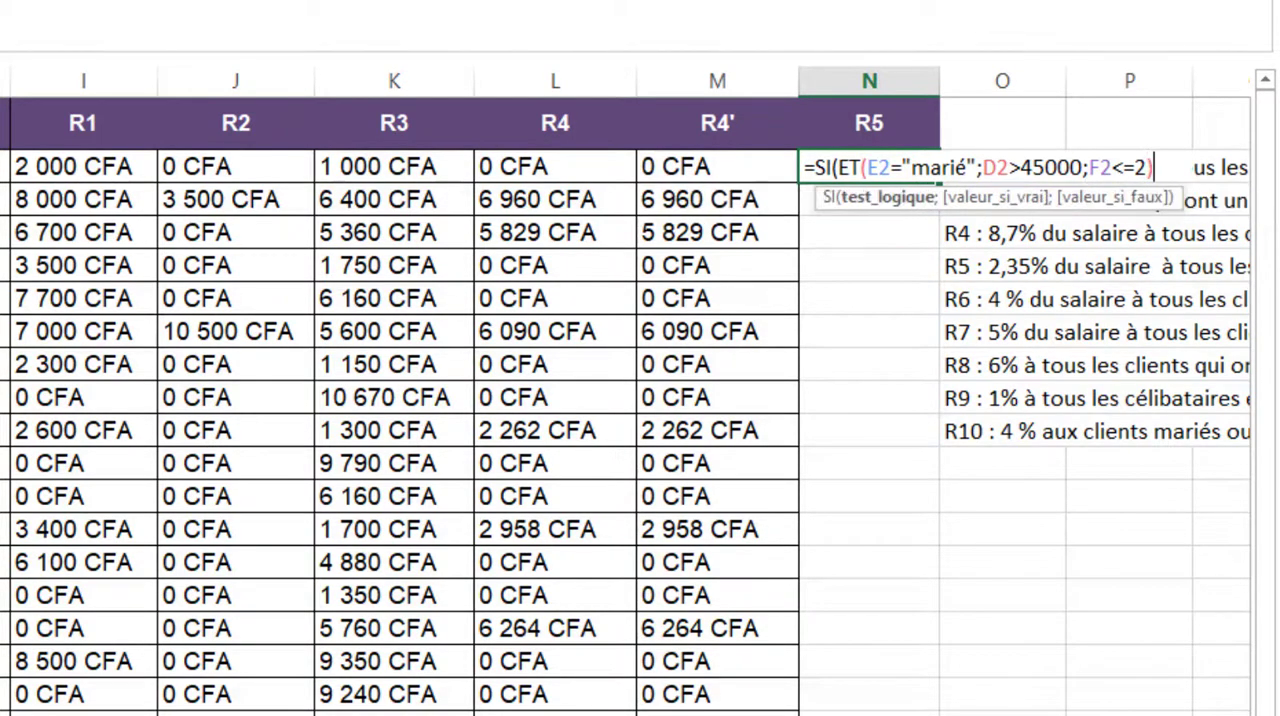
{"action": "type", "text": ";"}
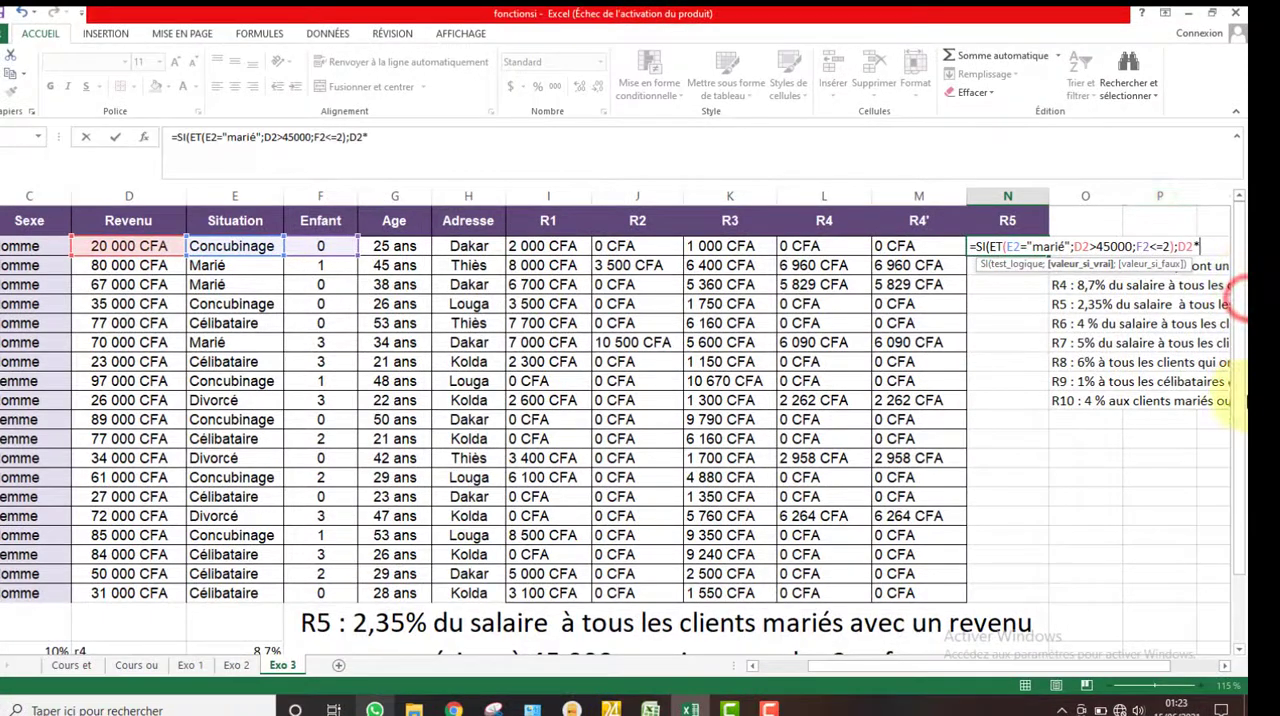
Complete the R5 formula in N2 with D2*$E$23 as the value if true and 0 as the value if false
{"action": "scroll", "coordinate": [1232, 520], "scroll_direction": "down", "scroll_amount": 2}
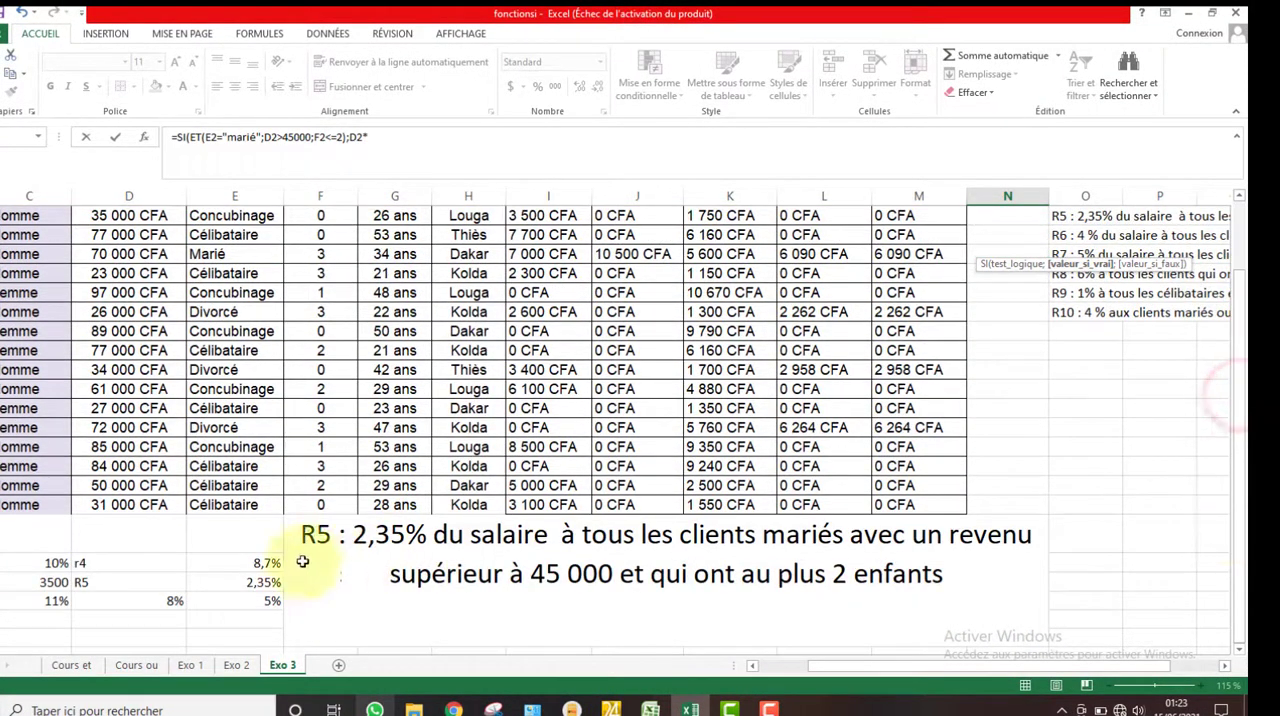
{"action": "left_click", "coordinate": [258, 584]}
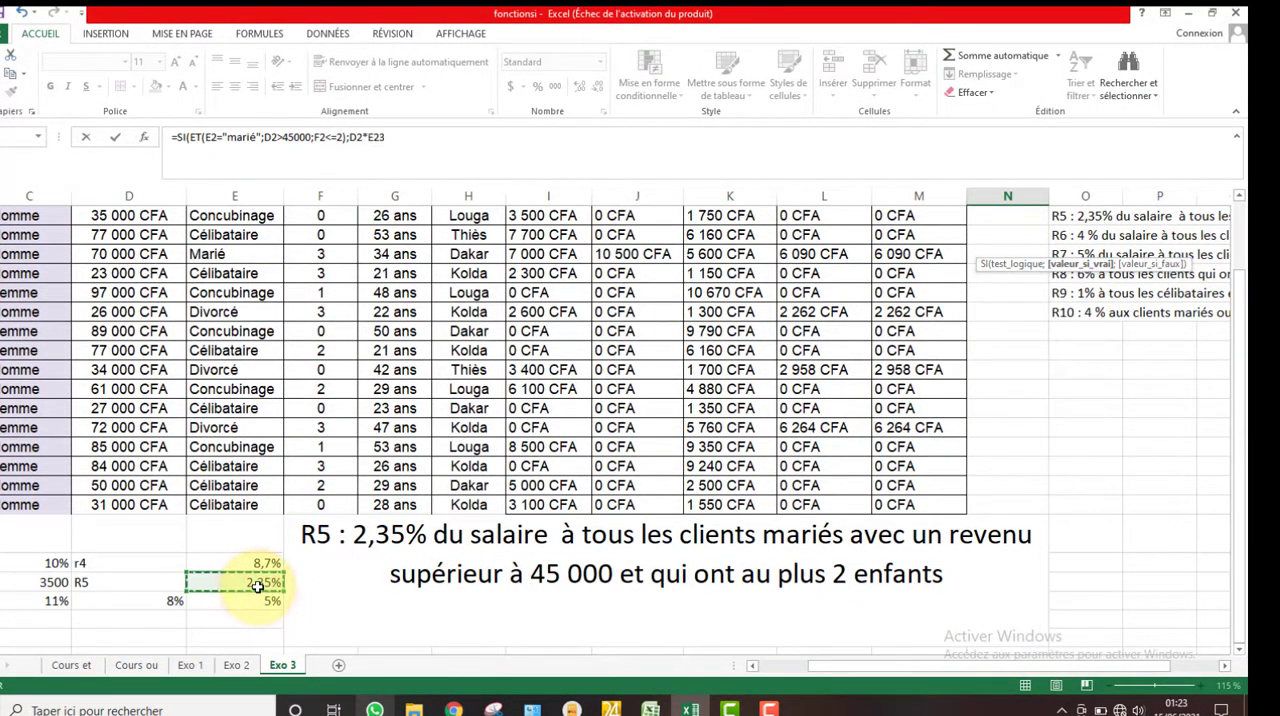
{"action": "key", "text": "F4"}
{"action": "scroll", "coordinate": [258, 587], "scroll_direction": "up", "scroll_amount": 2}
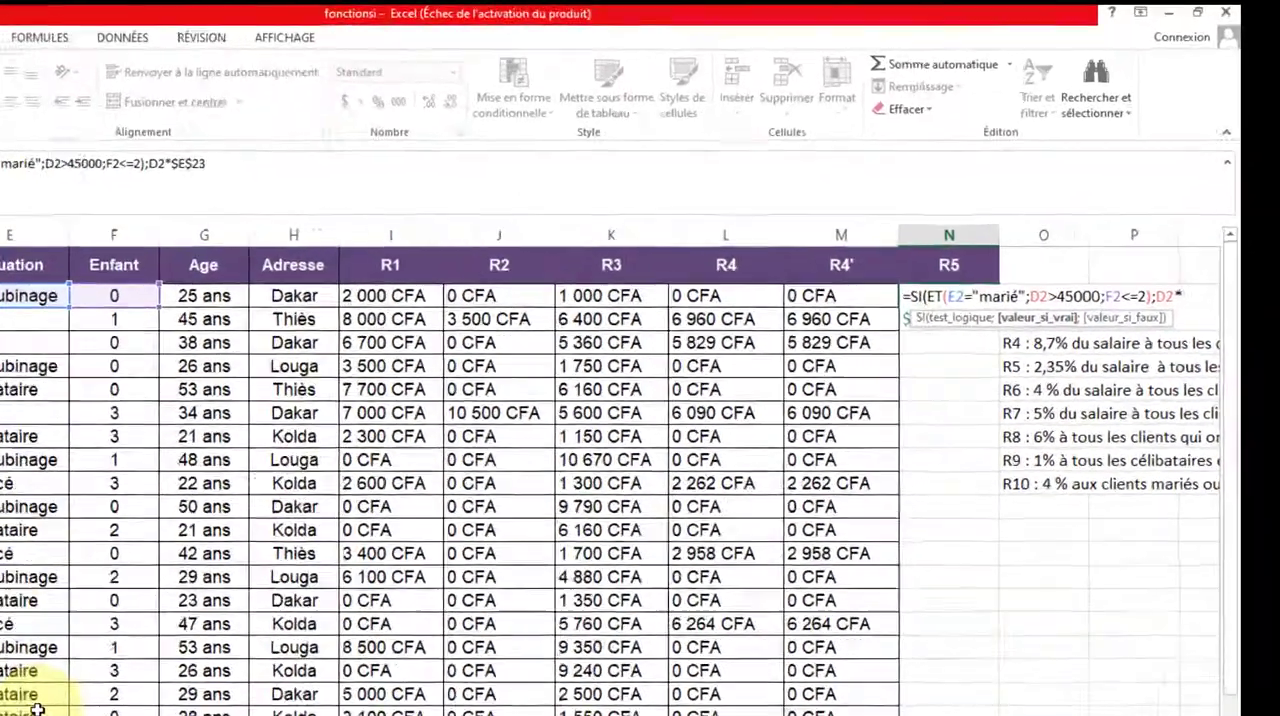
{"action": "type", "text": ";"}
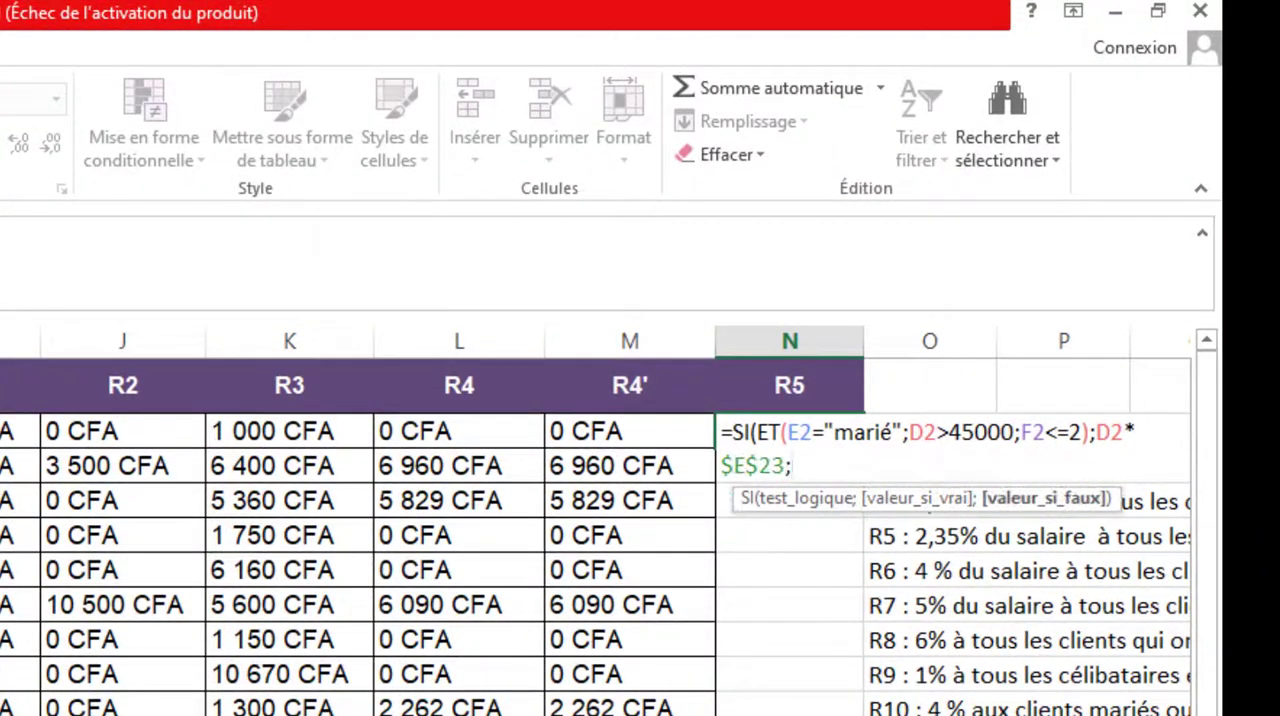
{"action": "type", "text": "0)"}
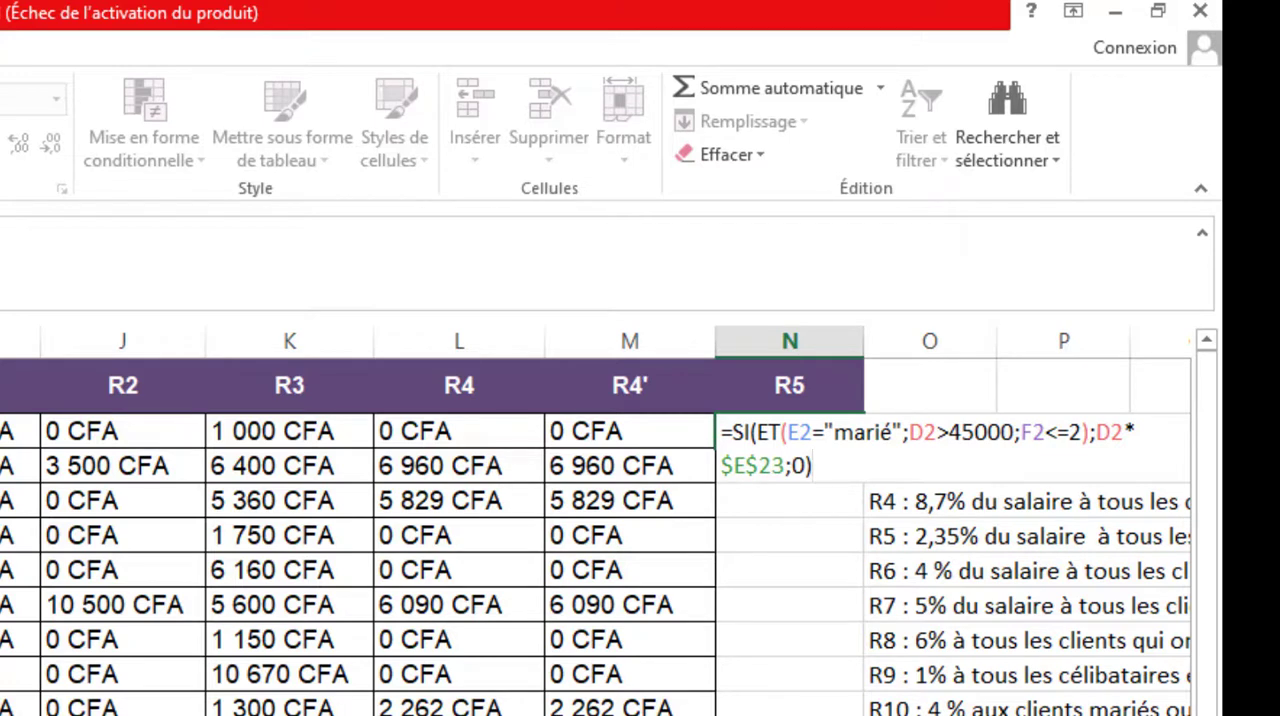
{"action": "key", "text": "Return"}
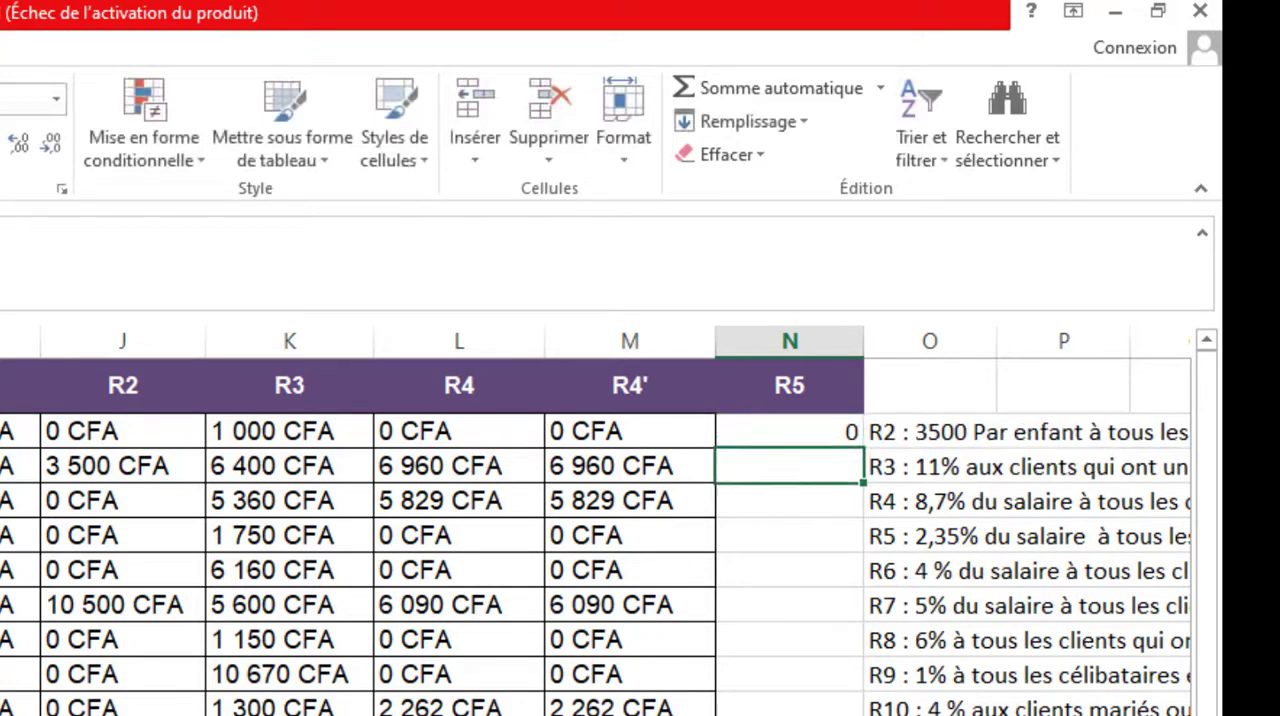
Copy the R5 formula from N2 down through N20 to cover all clients
{"action": "right_click", "coordinate": [808, 434]}
{"action": "left_click", "coordinate": [697, 392]}
{"action": "left_click", "coordinate": [757, 442]}
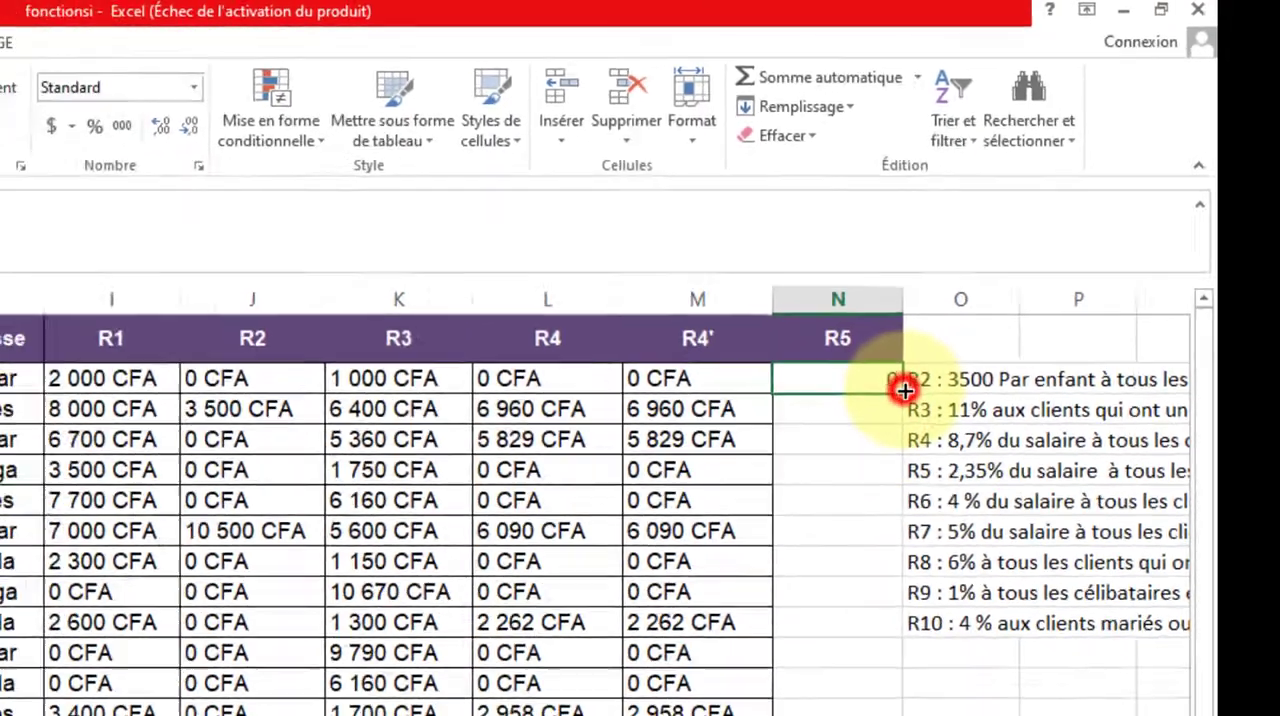
{"action": "left_click_drag", "start_coordinate": [905, 390], "coordinate": [930, 665]}
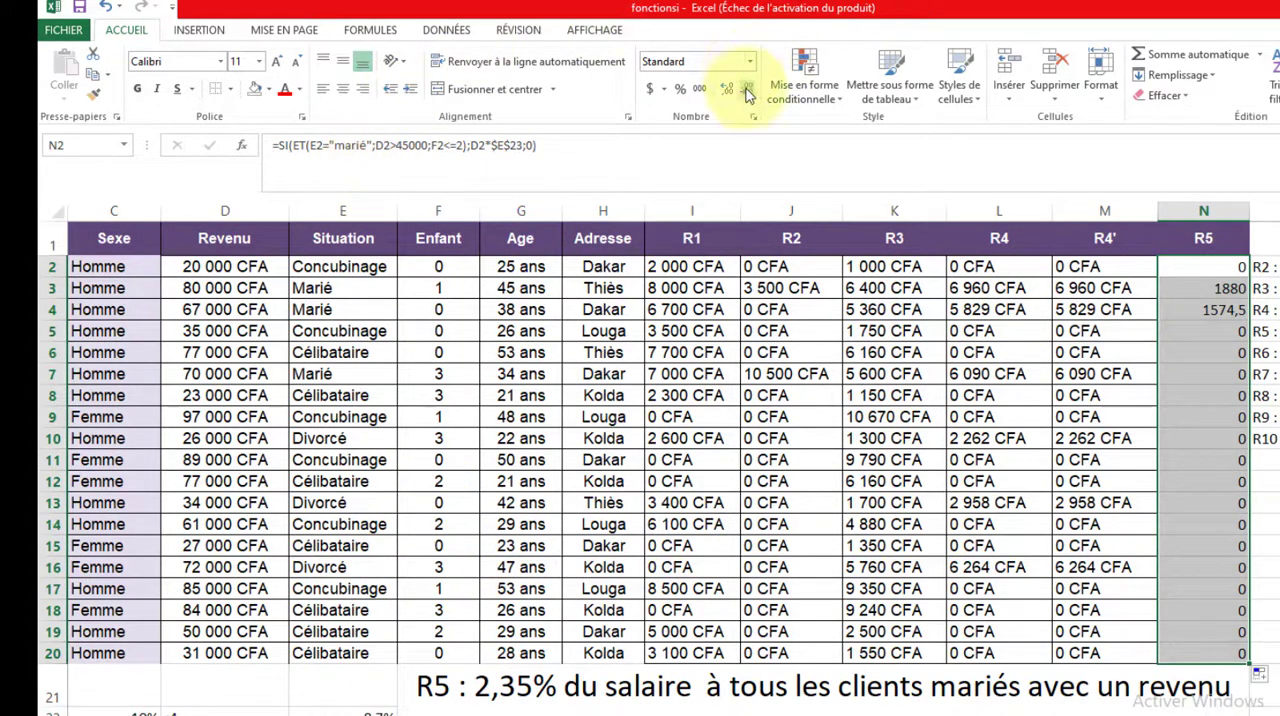
Copy the CFA cell formatting of J3 onto the R5 results in N2:N20 and right-align them
{"action": "left_click", "coordinate": [766, 287]}
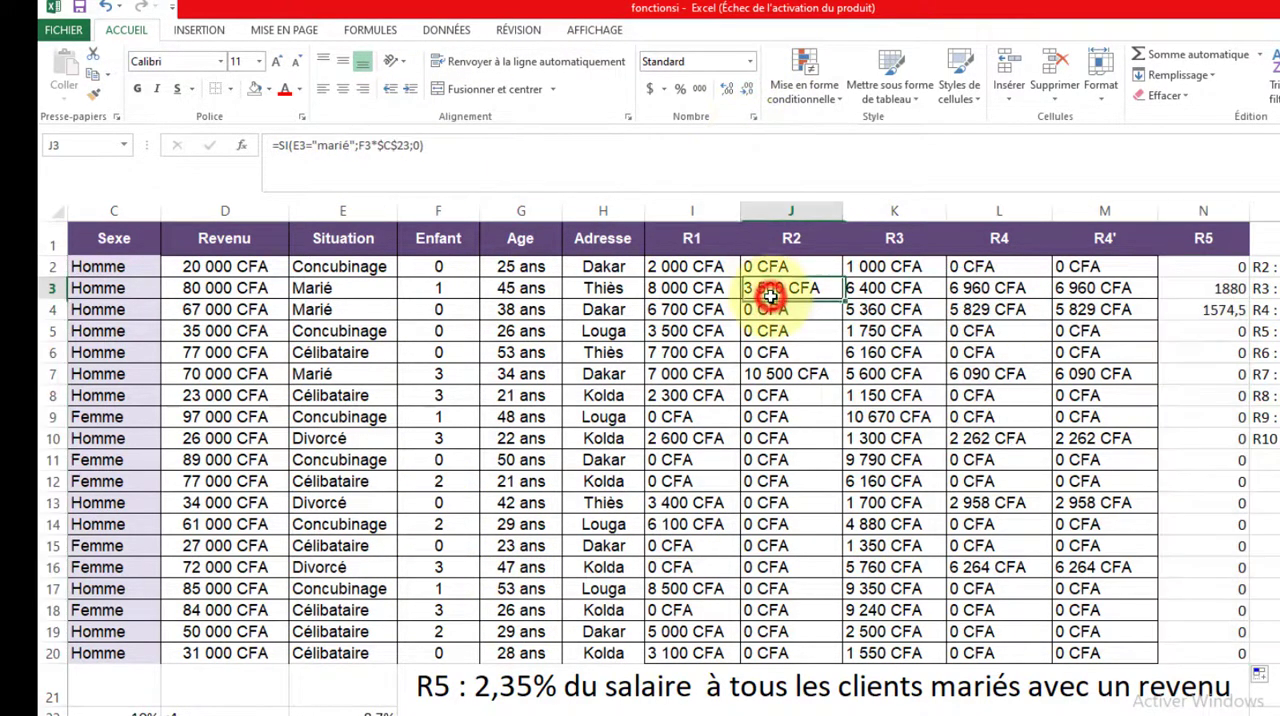
{"action": "left_click", "coordinate": [92, 97]}
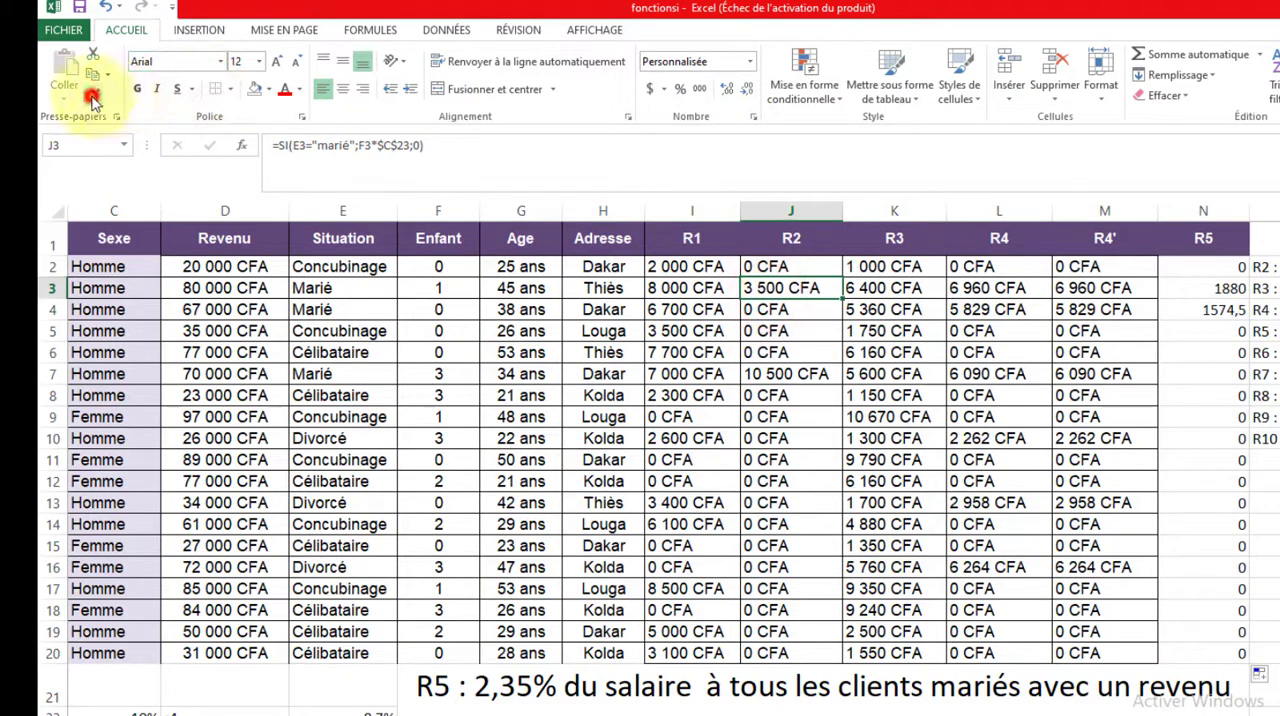
{"action": "left_click", "coordinate": [1199, 266]}
{"action": "left_click_drag", "start_coordinate": [1199, 266], "coordinate": [1228, 660]}
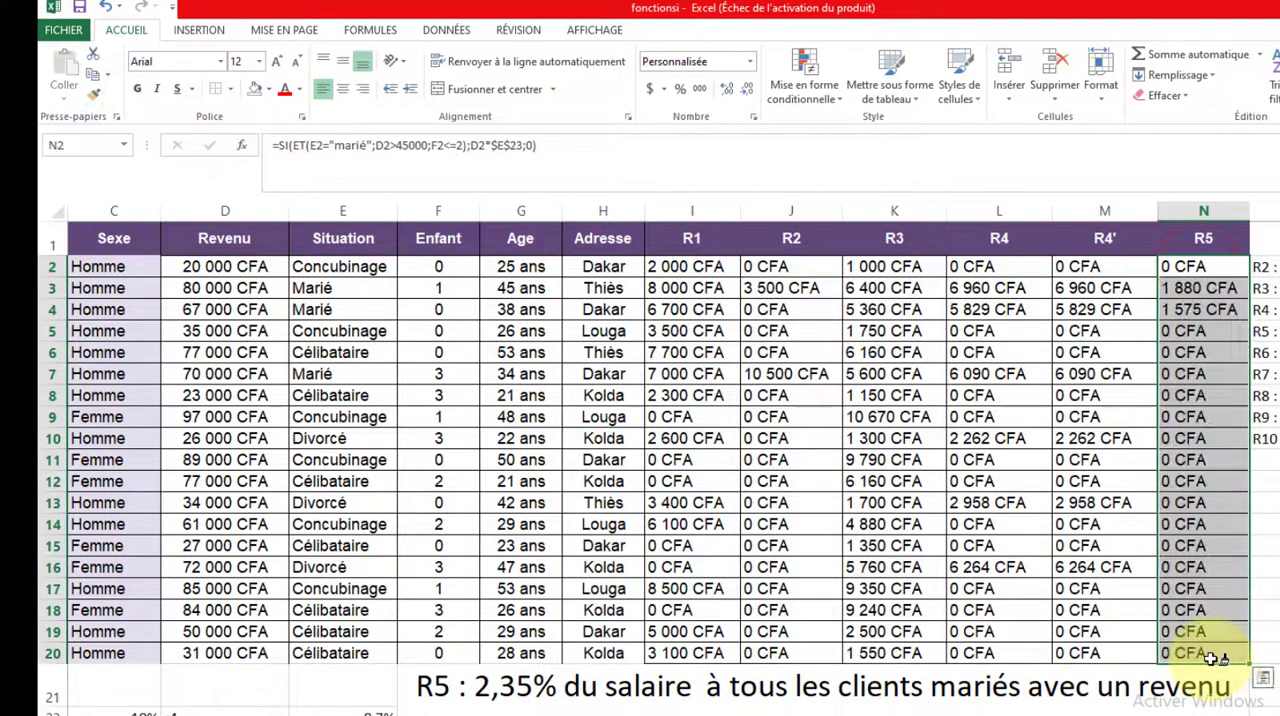
{"action": "left_click", "coordinate": [365, 88]}
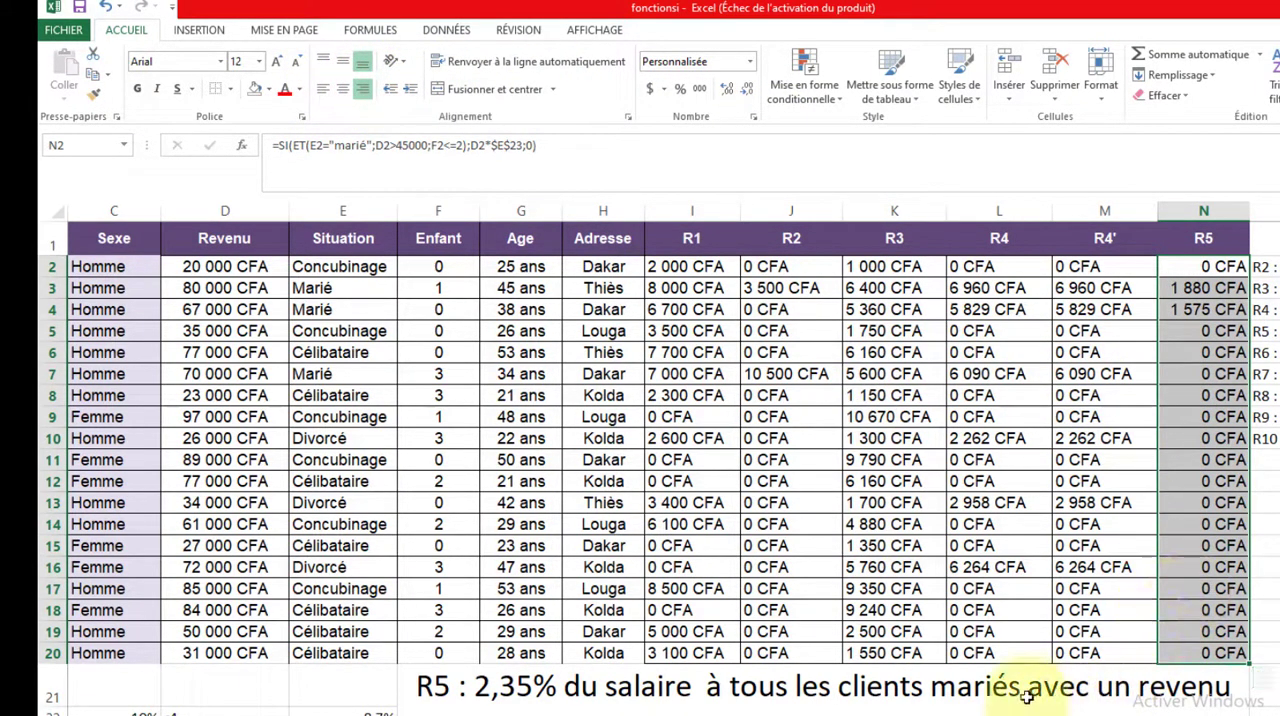
{"action": "left_click_drag", "start_coordinate": [1000, 715], "coordinate": [1118, 700]}
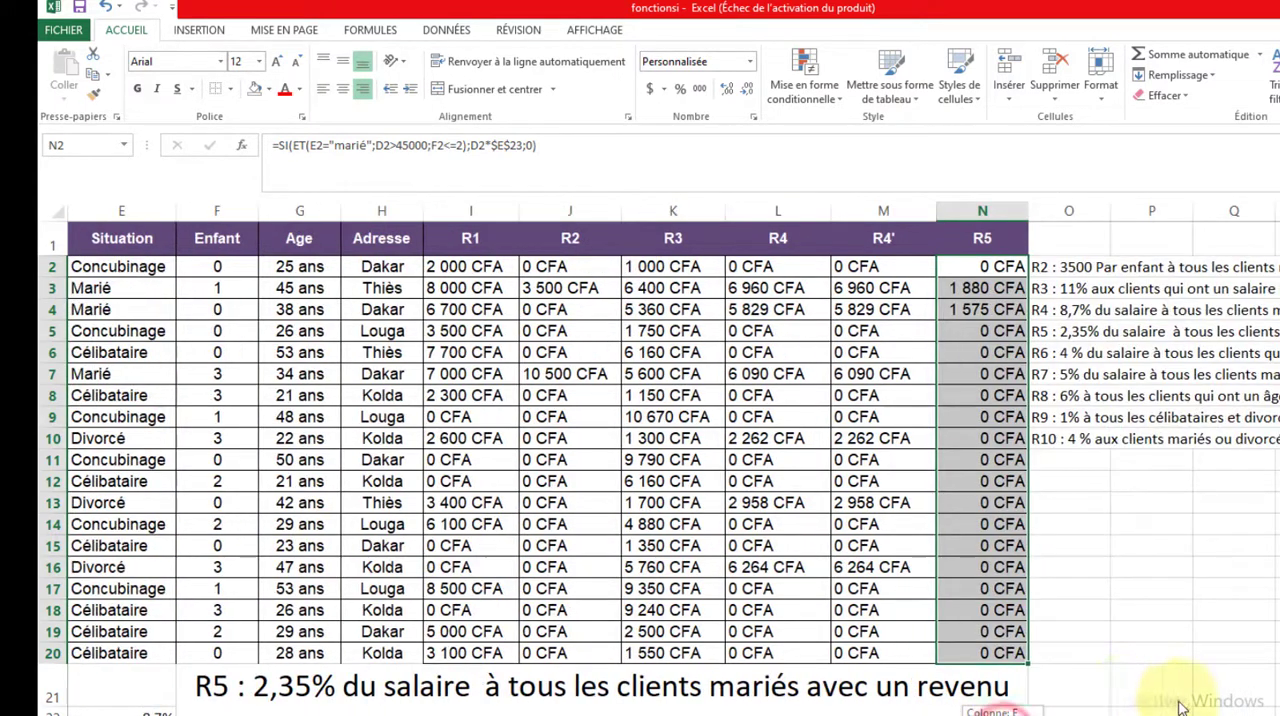